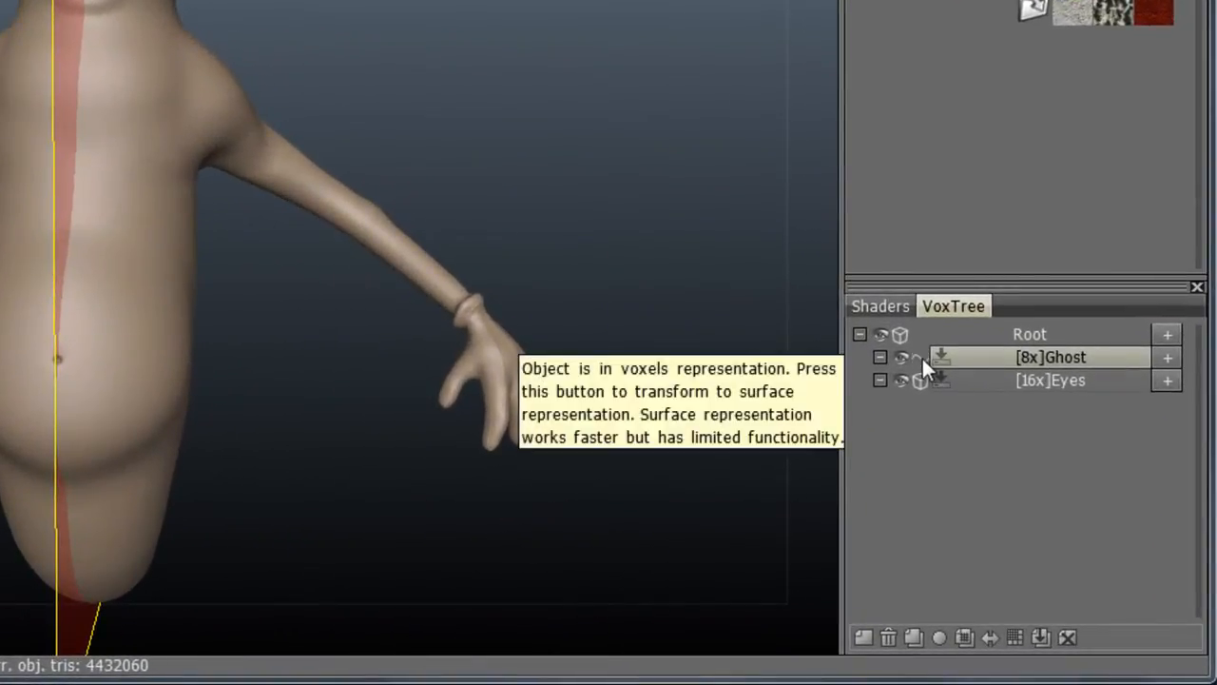
- Freeze a horizontal band around the ghost's belly with rectangular Sf.Freeze selections, then invert the frozen area
click(1040, 486)
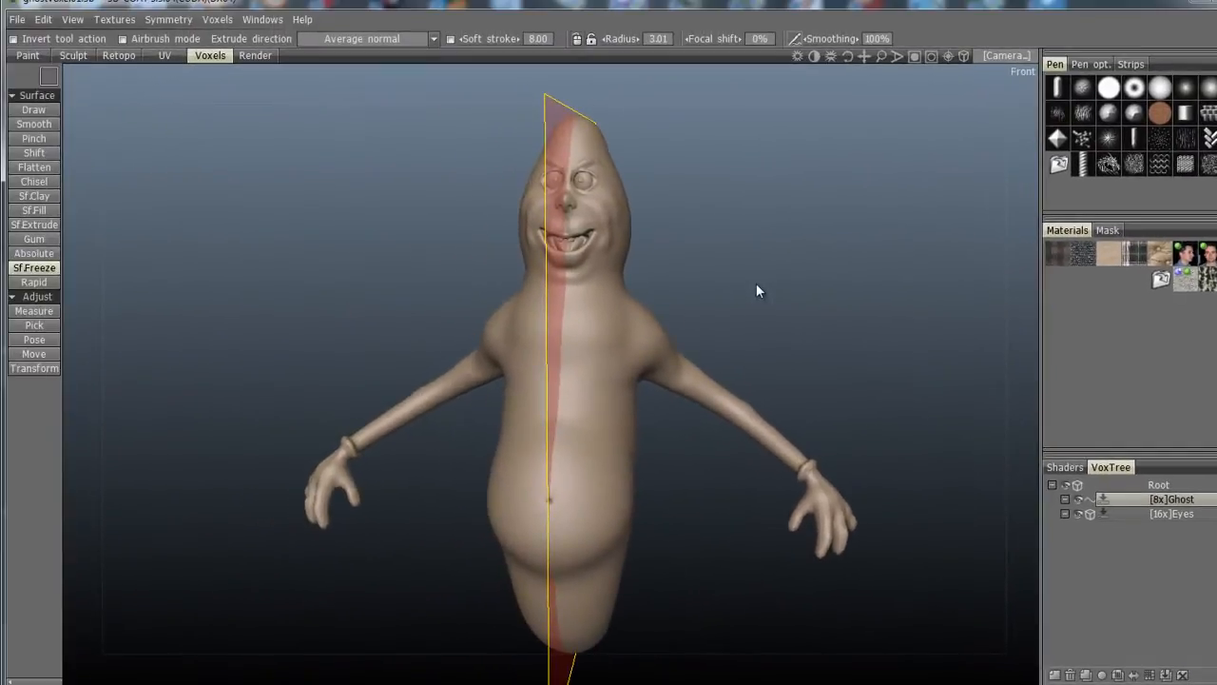
drag(771, 308, 746, 249)
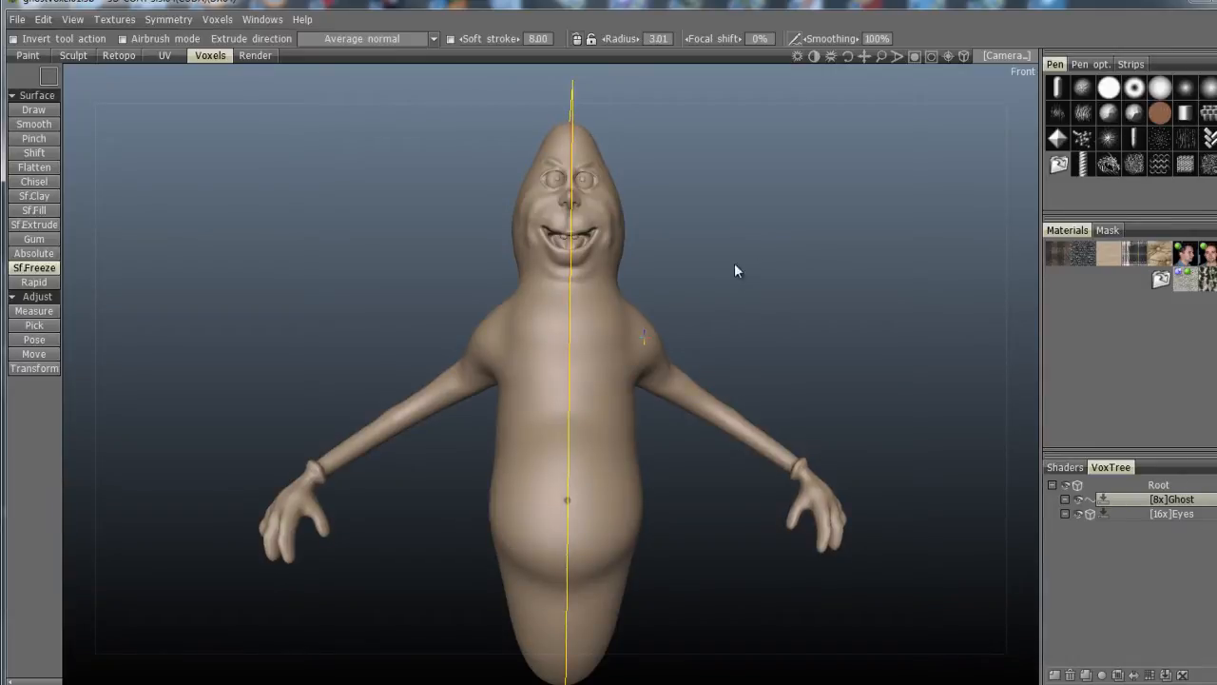
mouse_move(474, 467)
mouse_down()
mouse_move(633, 516)
mouse_move(662, 522)
mouse_move(660, 512)
mouse_up()
drag(834, 338, 593, 342)
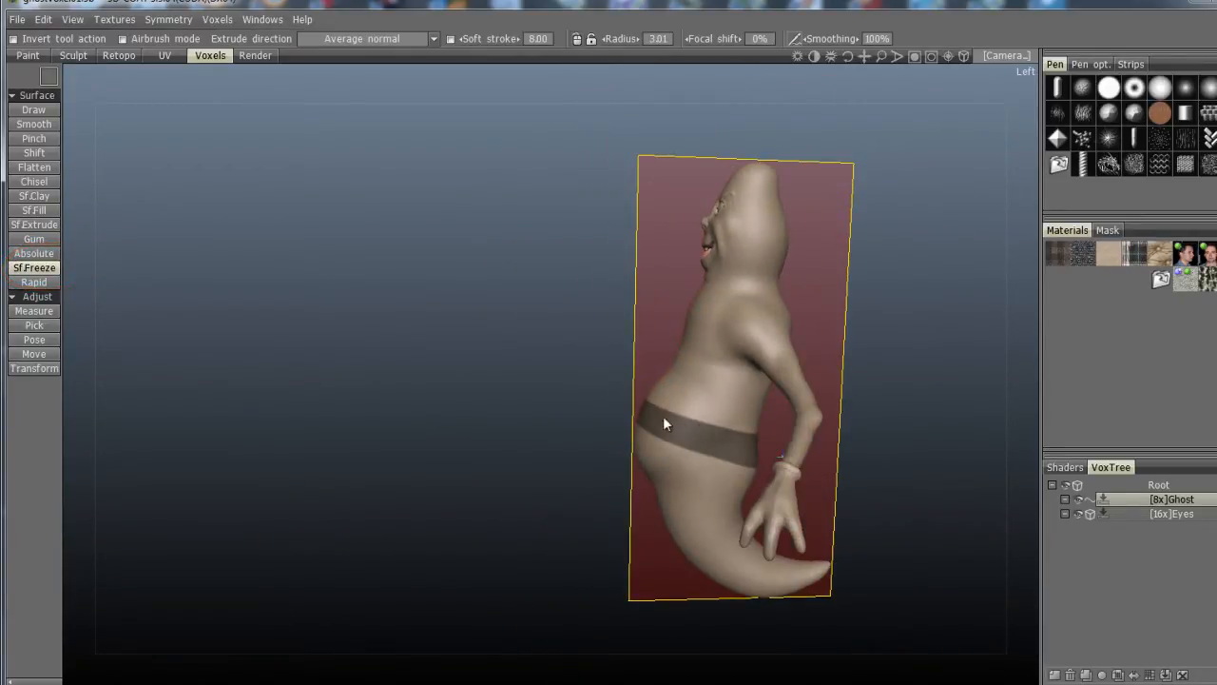
drag(501, 398, 880, 414)
drag(389, 414, 342, 414)
scroll(372, 391, down, 5)
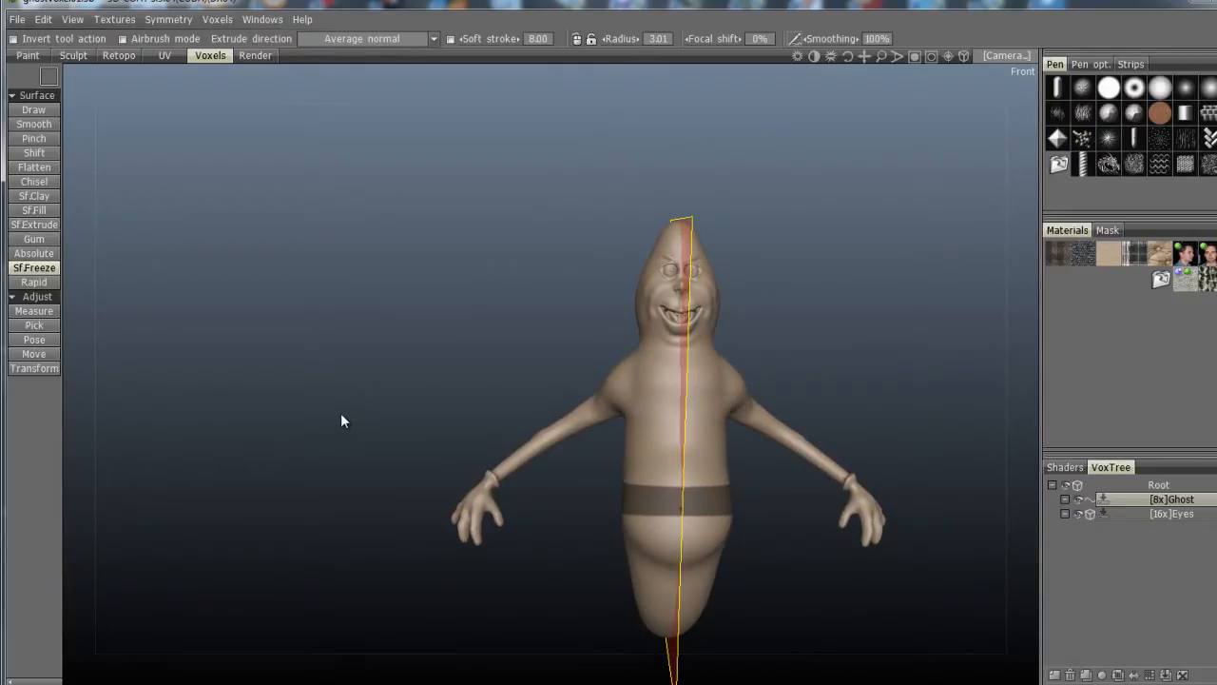
key(ctrl+shift+i)
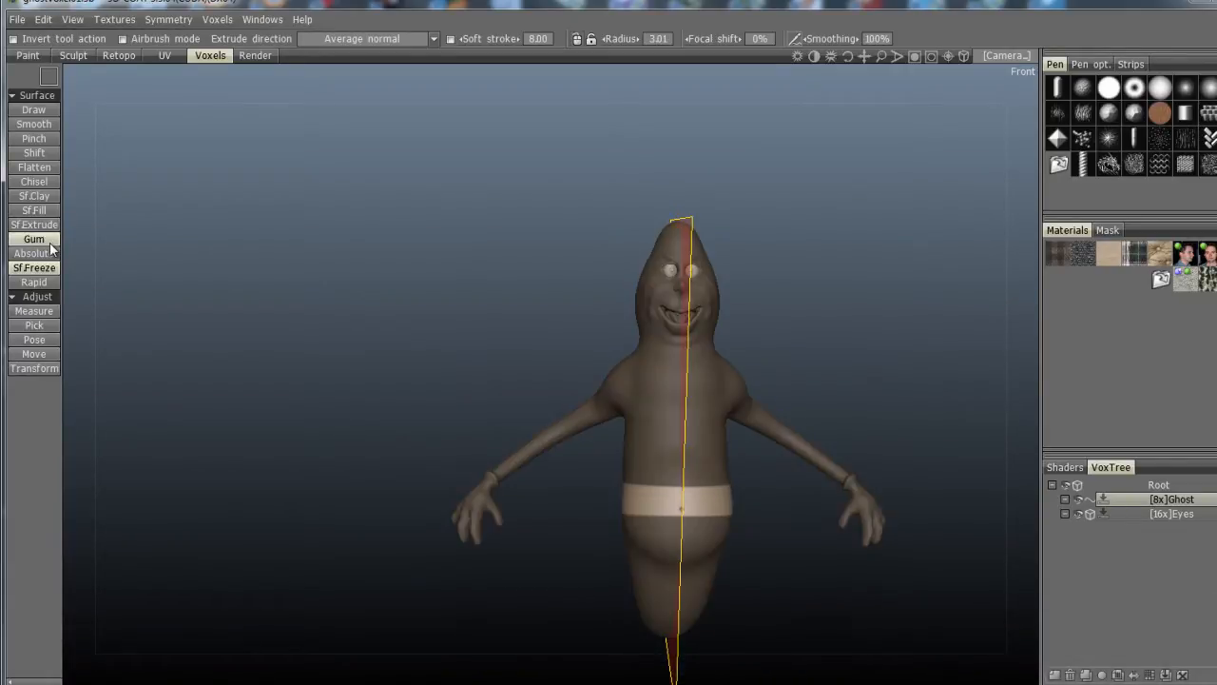
- Raise the unfrozen belly band all around the body with freehand Draw strokes at radius 11, then clear the freeze
middle_drag(236, 373, 152, 279)
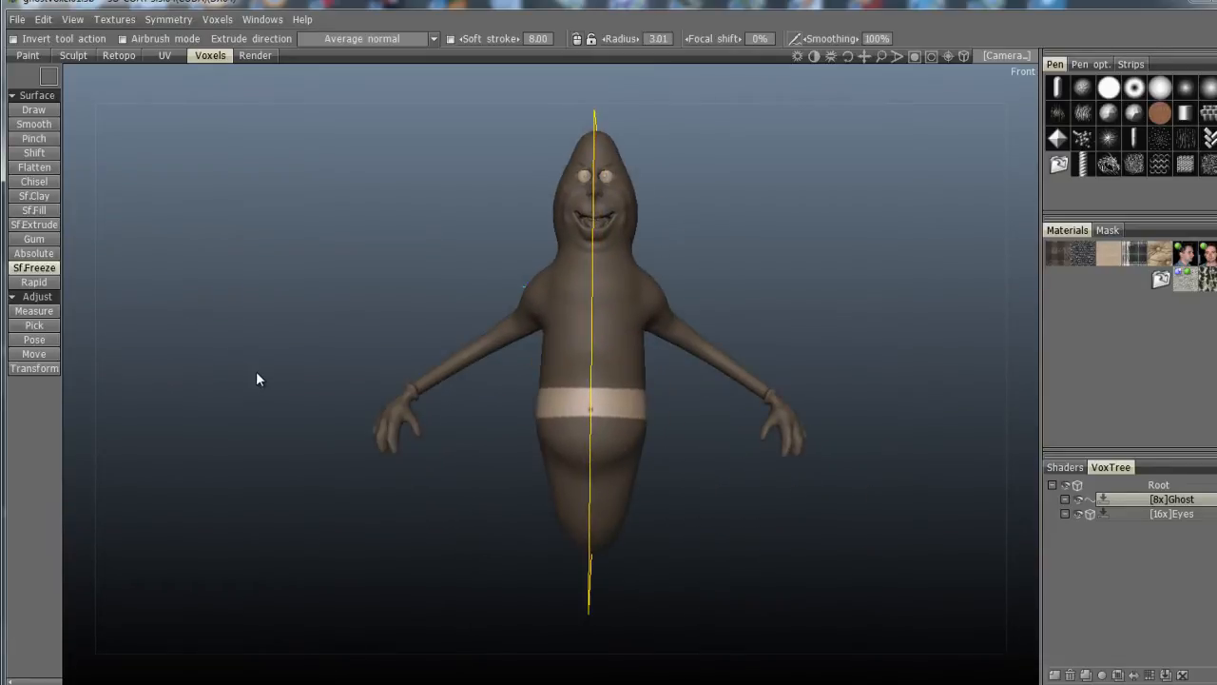
mouse_move(48, 80)
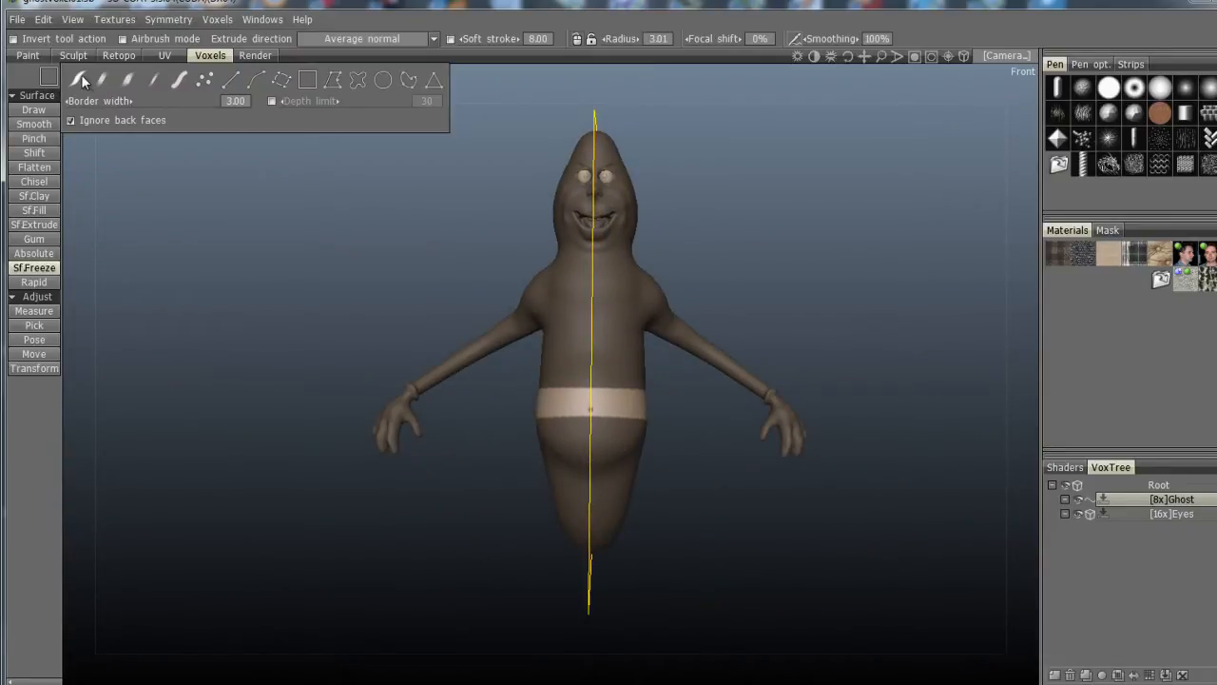
click(174, 82)
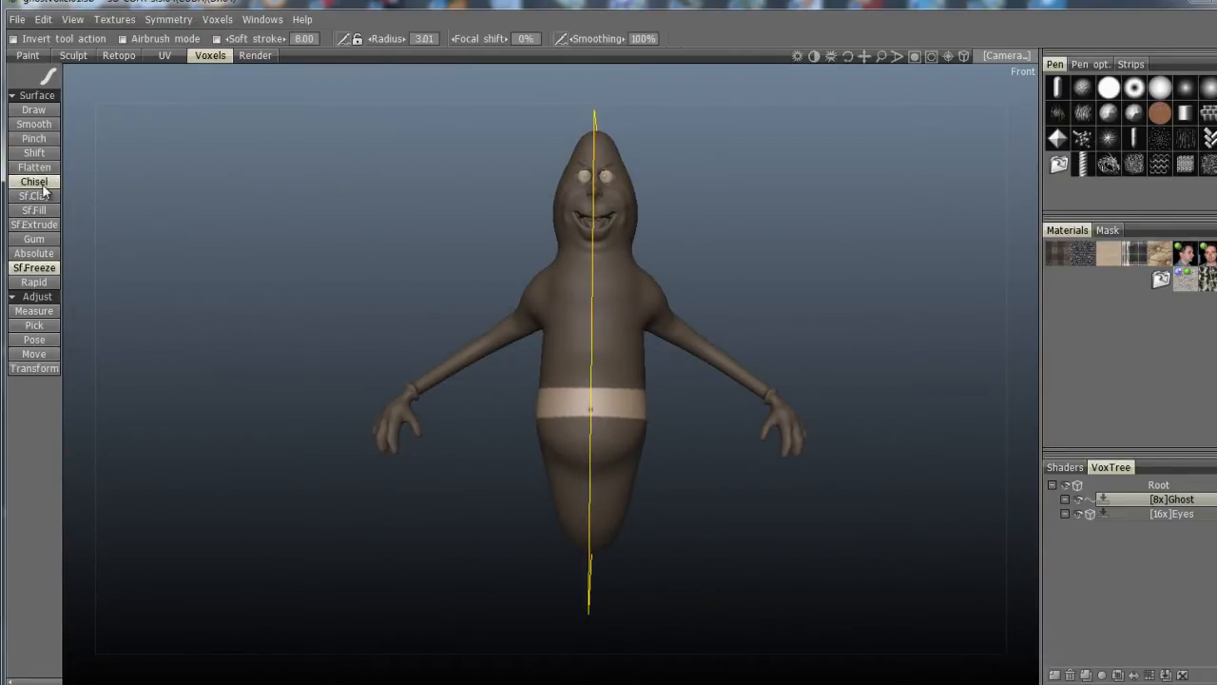
click(33, 110)
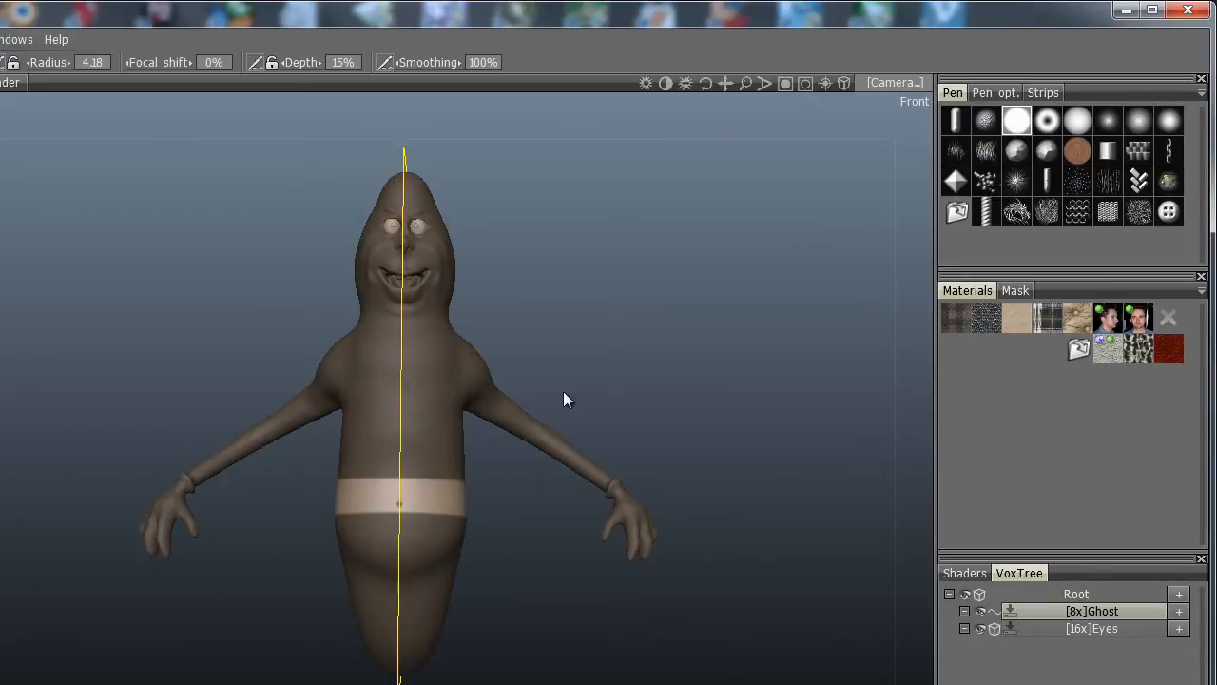
right_drag(438, 404, 449, 413)
drag(539, 530, 519, 654)
right_drag(480, 608, 556, 624)
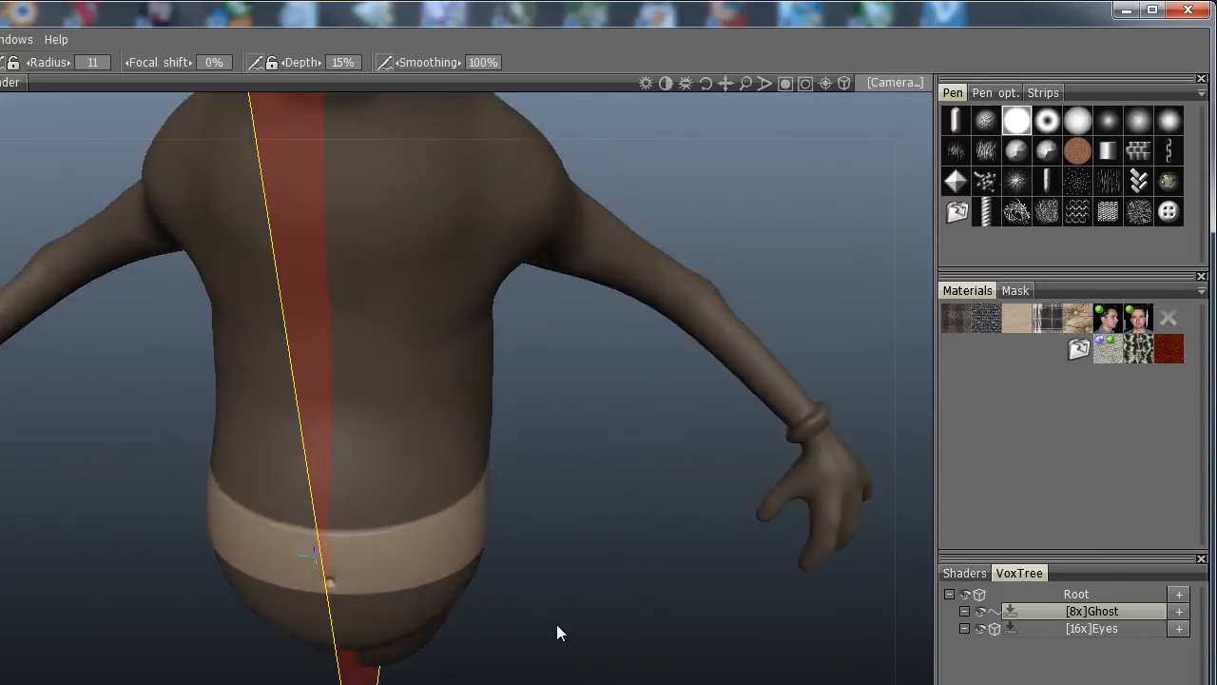
drag(556, 624, 240, 457)
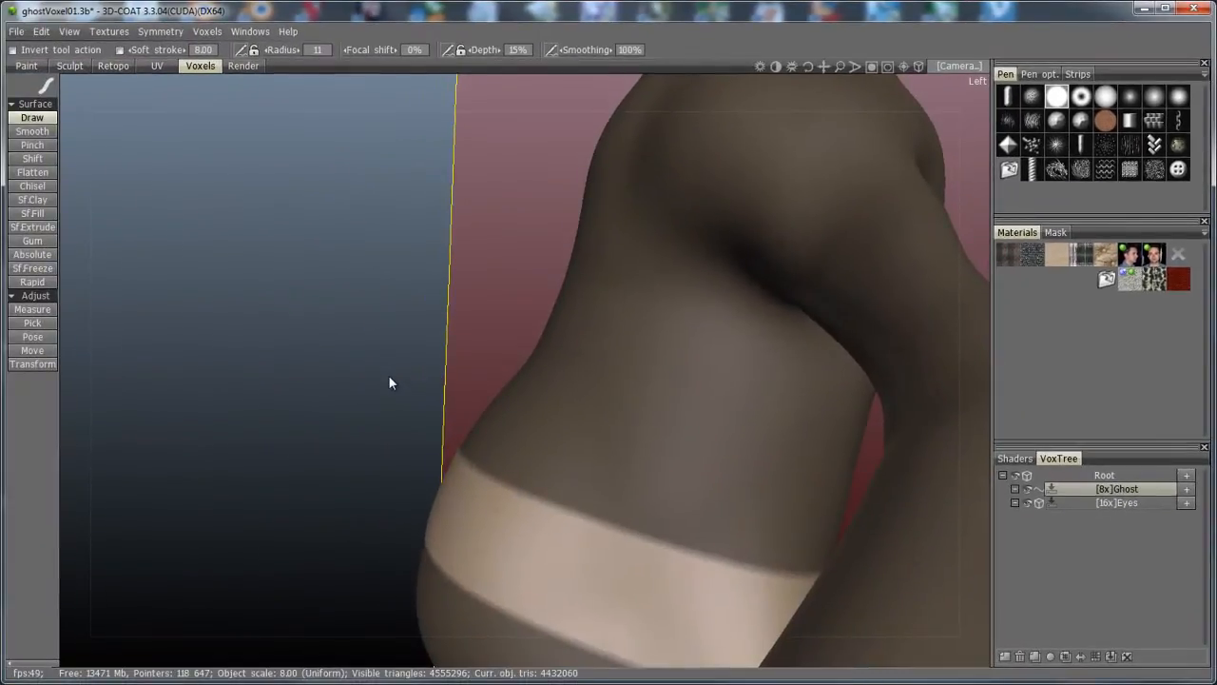
mouse_move(389, 382)
mouse_down()
mouse_move(238, 320)
mouse_move(764, 500)
mouse_move(811, 488)
mouse_up()
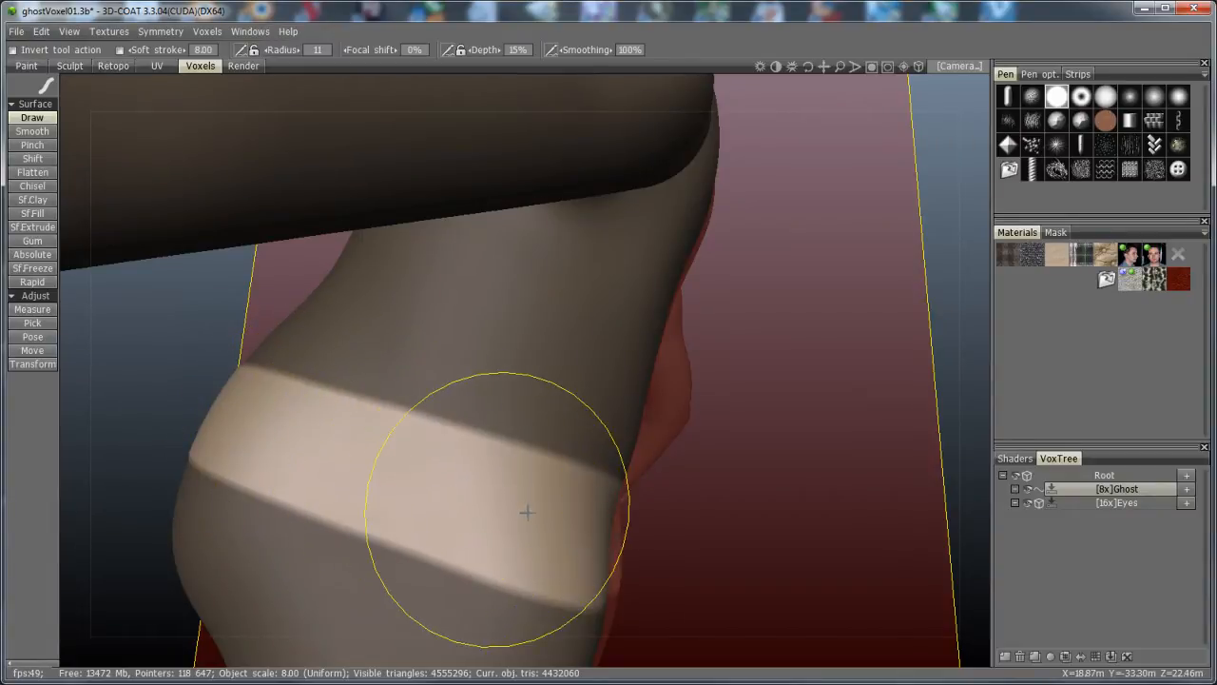
drag(746, 544, 594, 570)
drag(374, 583, 740, 601)
mouse_move(124, 471)
mouse_down()
mouse_move(196, 503)
mouse_move(400, 505)
mouse_up()
middle_drag(400, 505, 782, 473)
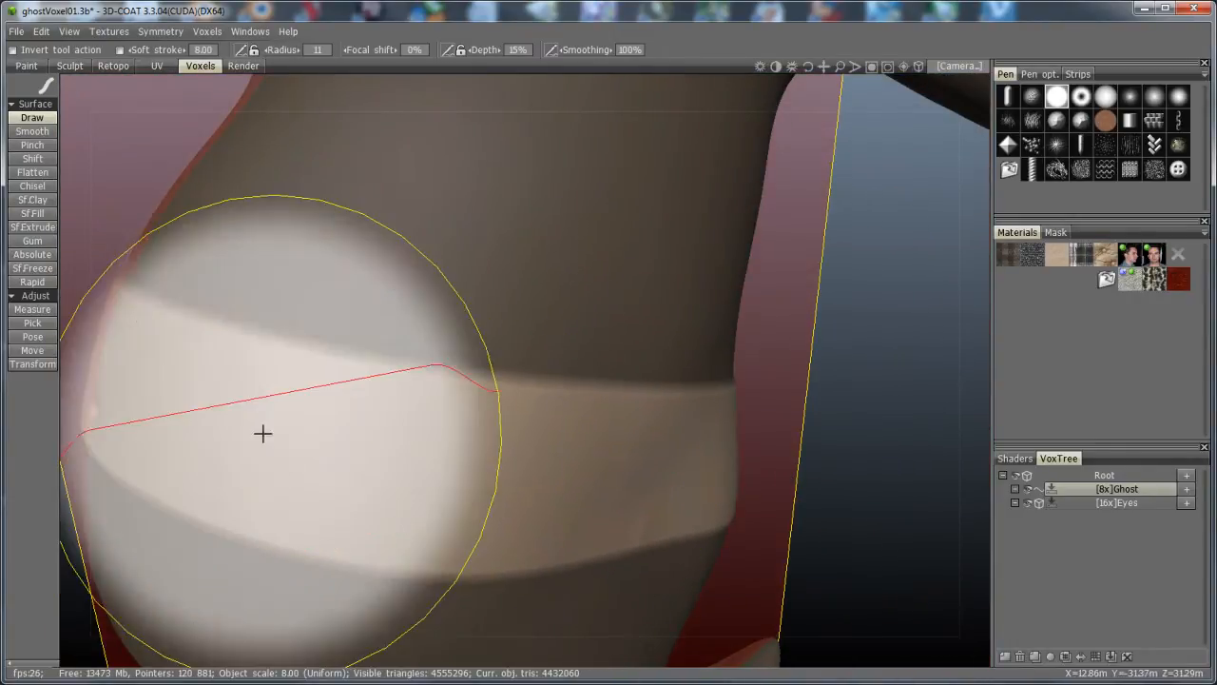
alt+drag(269, 451, 490, 466)
middle_drag(489, 466, 870, 403)
mouse_move(186, 457)
mouse_down()
mouse_move(264, 465)
mouse_move(310, 581)
mouse_move(397, 570)
mouse_move(389, 462)
mouse_up()
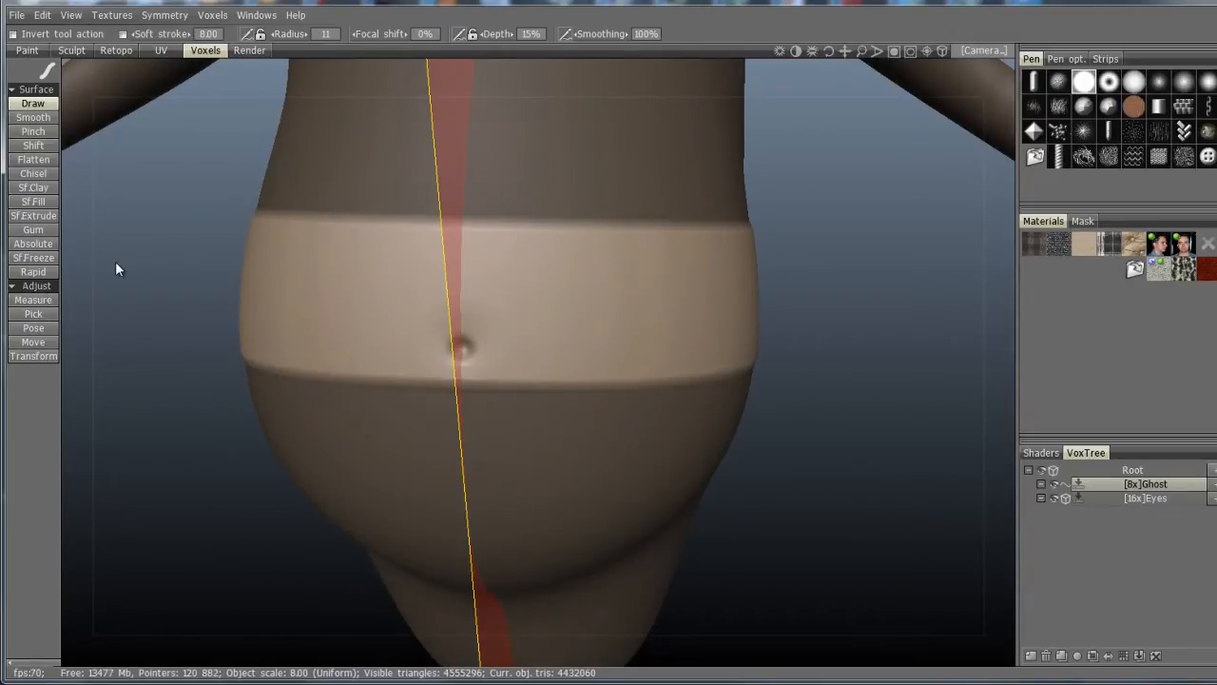
key(ctrl+d)
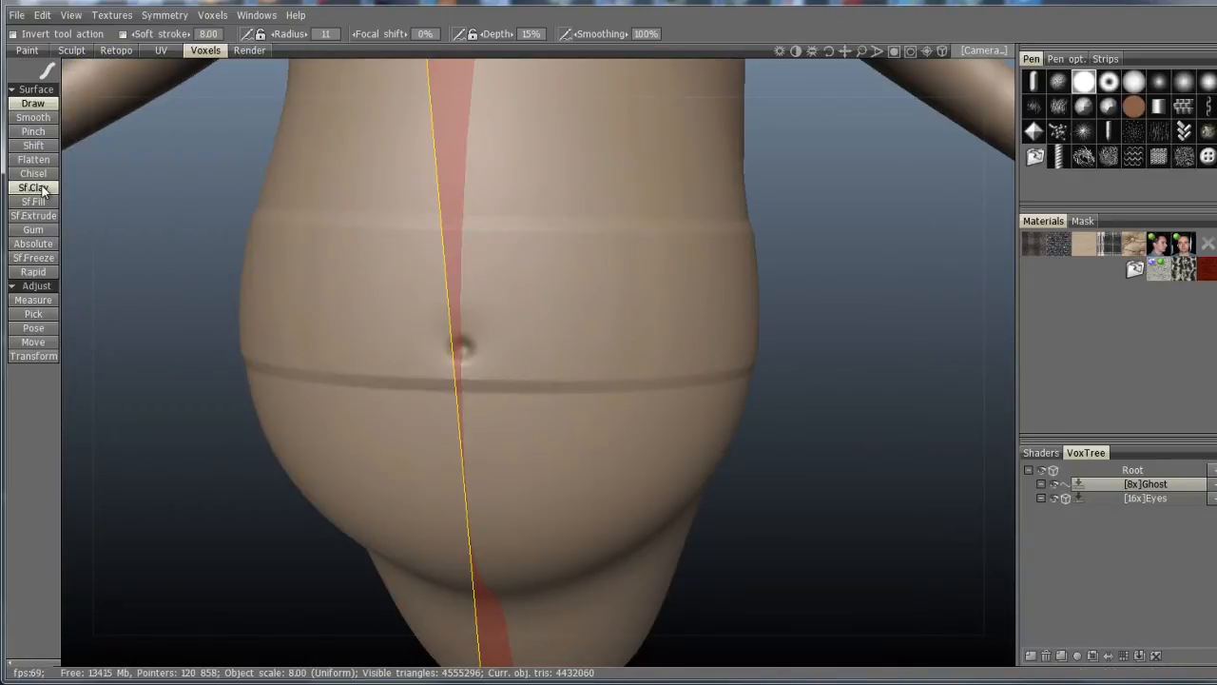
- Fill in the navel using the Draw tool with radius 2.44, and hide the symmetry plane
right_drag(489, 348, 326, 352)
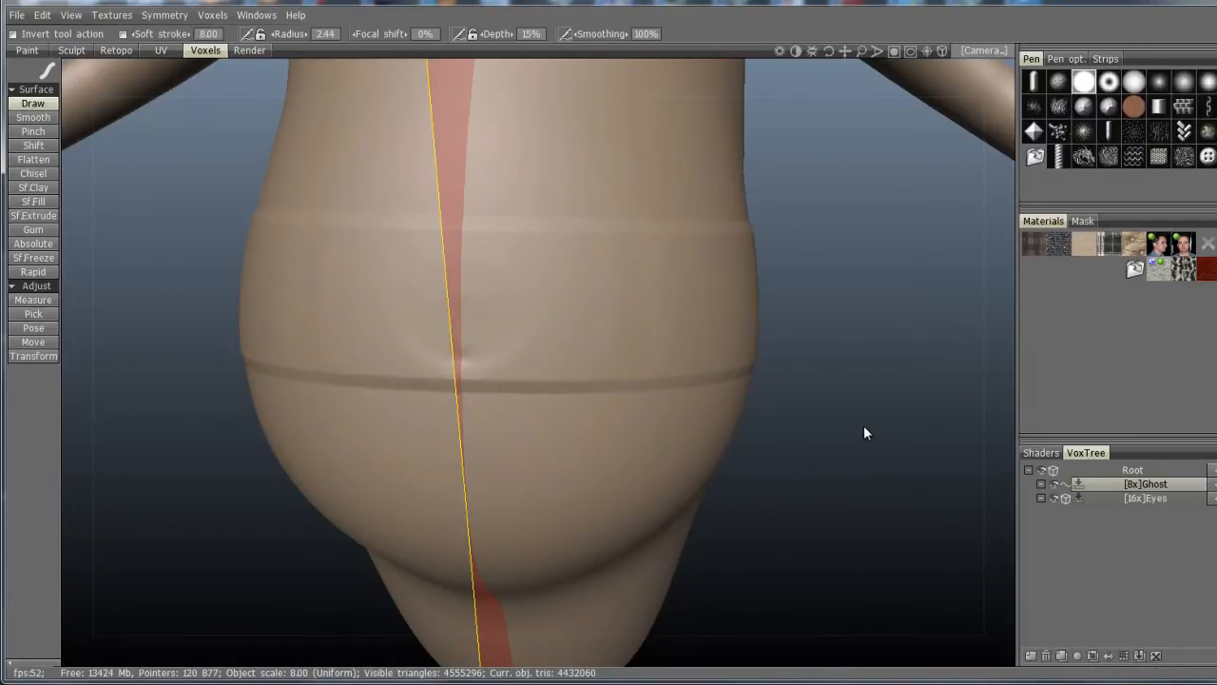
mouse_move(865, 427)
mouse_down()
mouse_move(868, 415)
mouse_move(845, 438)
mouse_up()
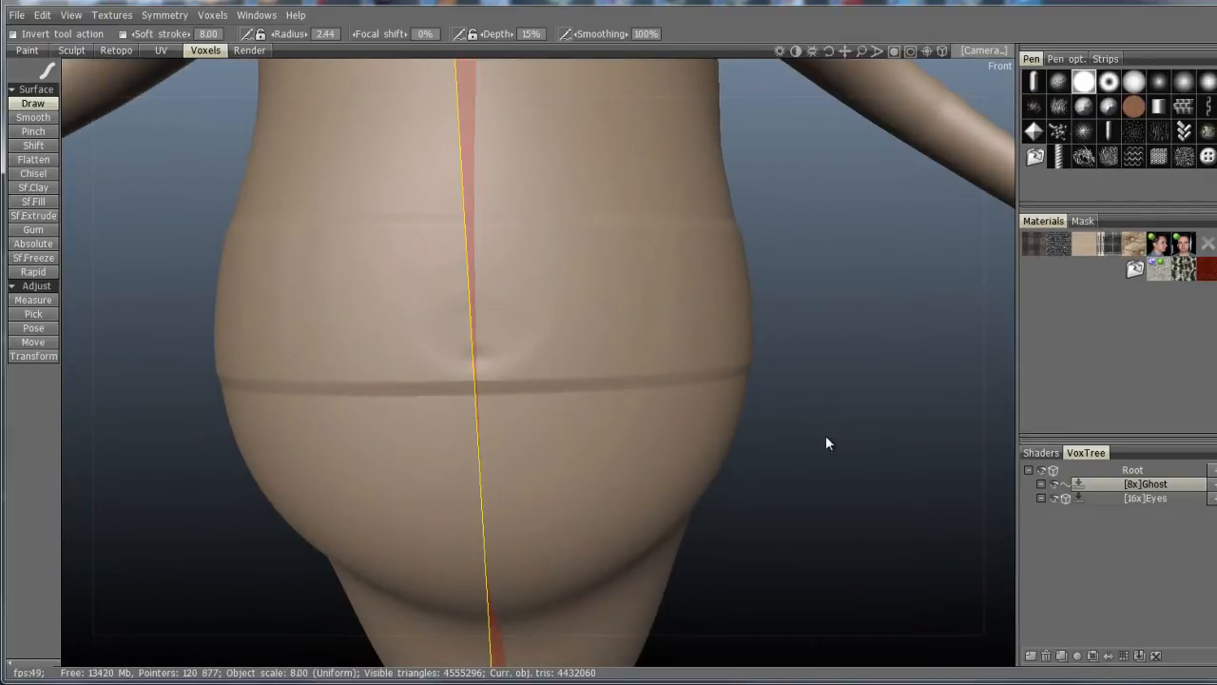
mouse_move(161, 19)
drag(155, 240, 163, 242)
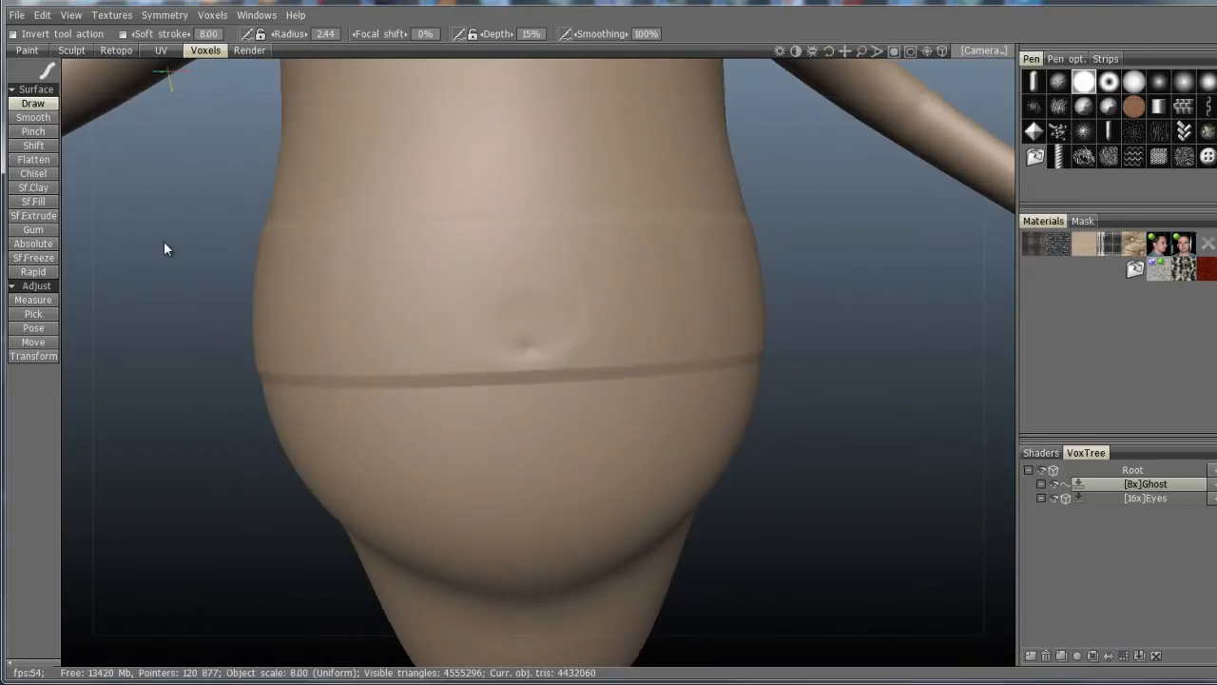
- Activate the Sf.Freeze tool with the rectangle drawing mode
click(34, 261)
click(47, 72)
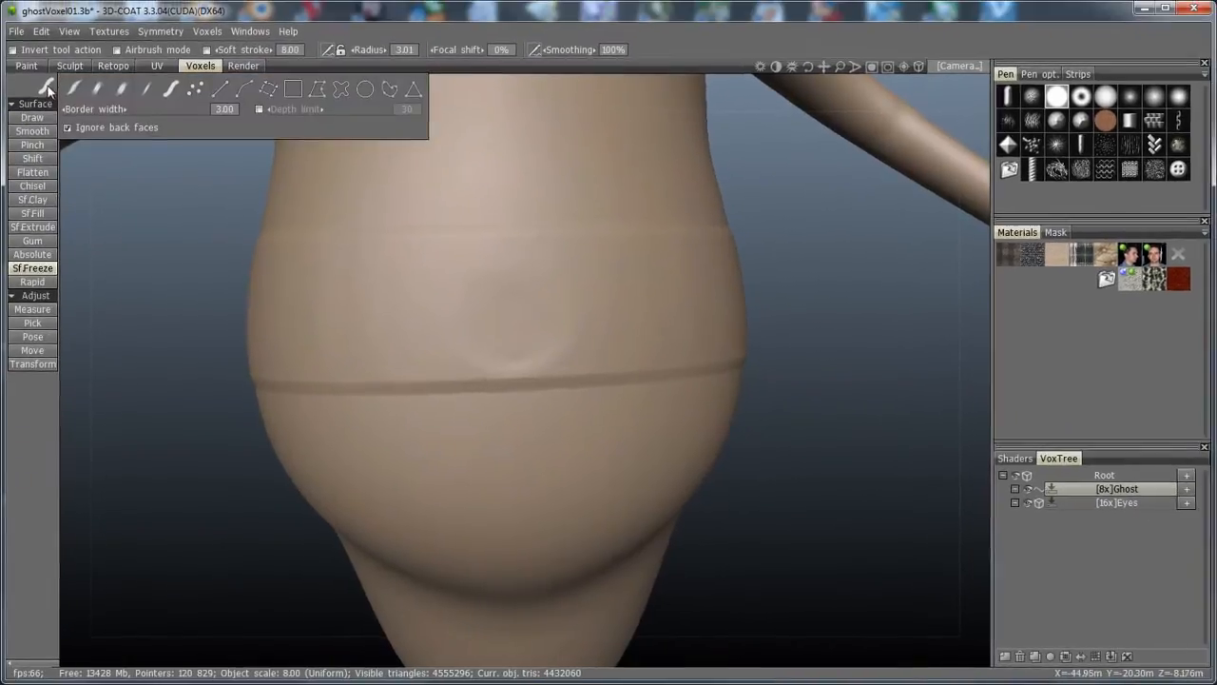
click(293, 88)
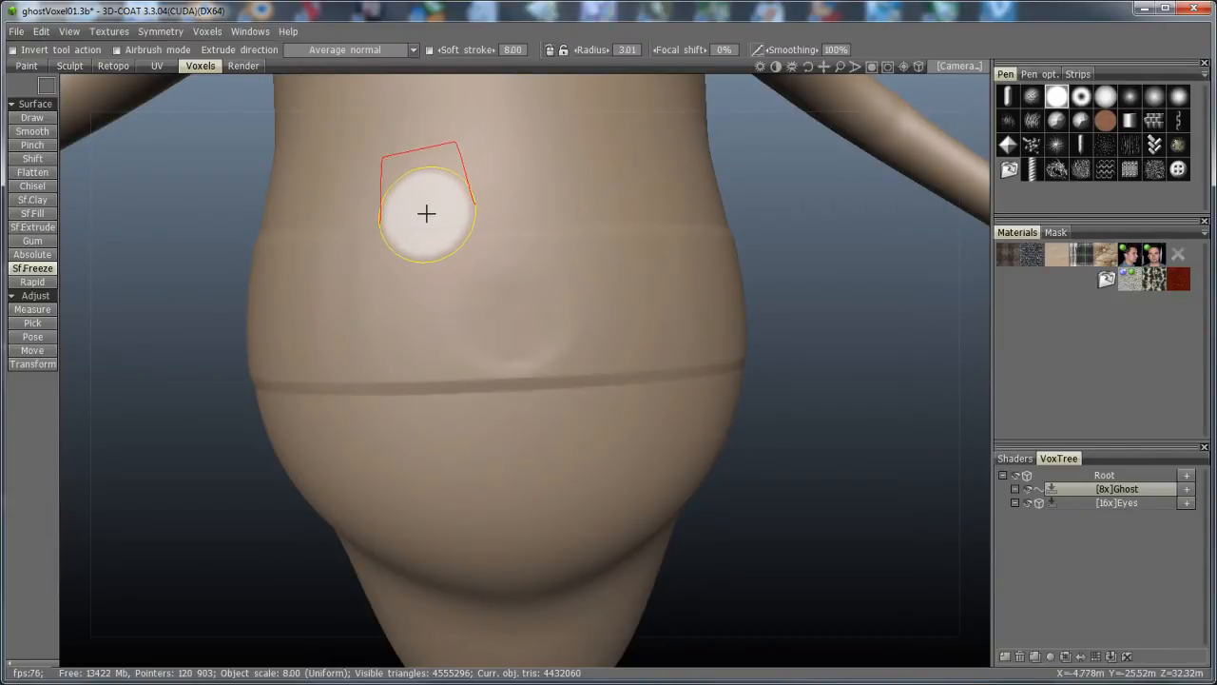
mouse_move(426, 213)
mouse_down()
mouse_move(538, 304)
mouse_move(552, 394)
mouse_move(599, 405)
mouse_up()
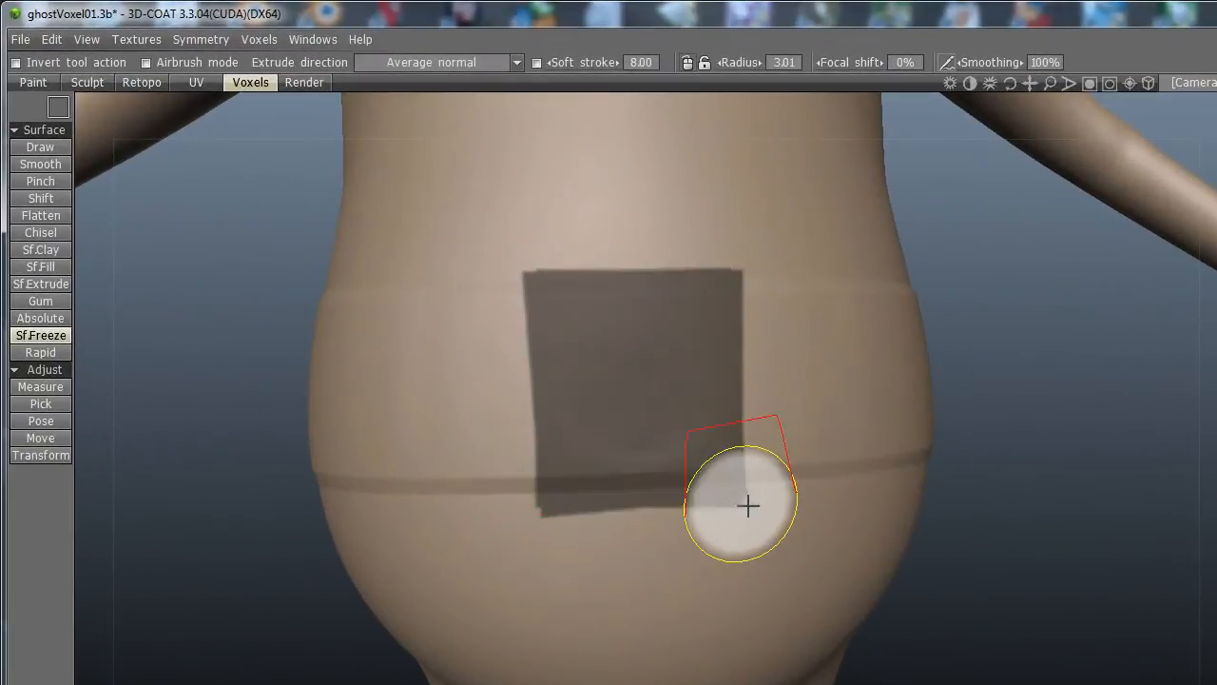
key(ctrl+z)
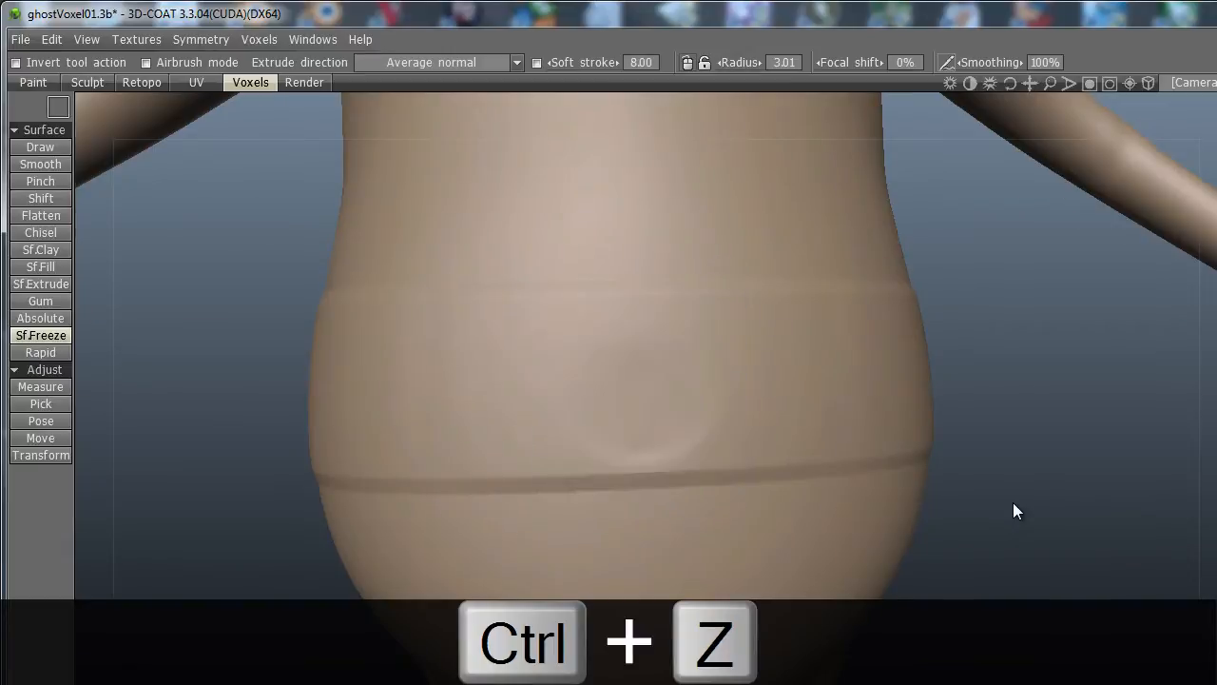
key(ctrl+z)
key(ctrl+z)
key(ctrl+z)
key(ctrl+z)
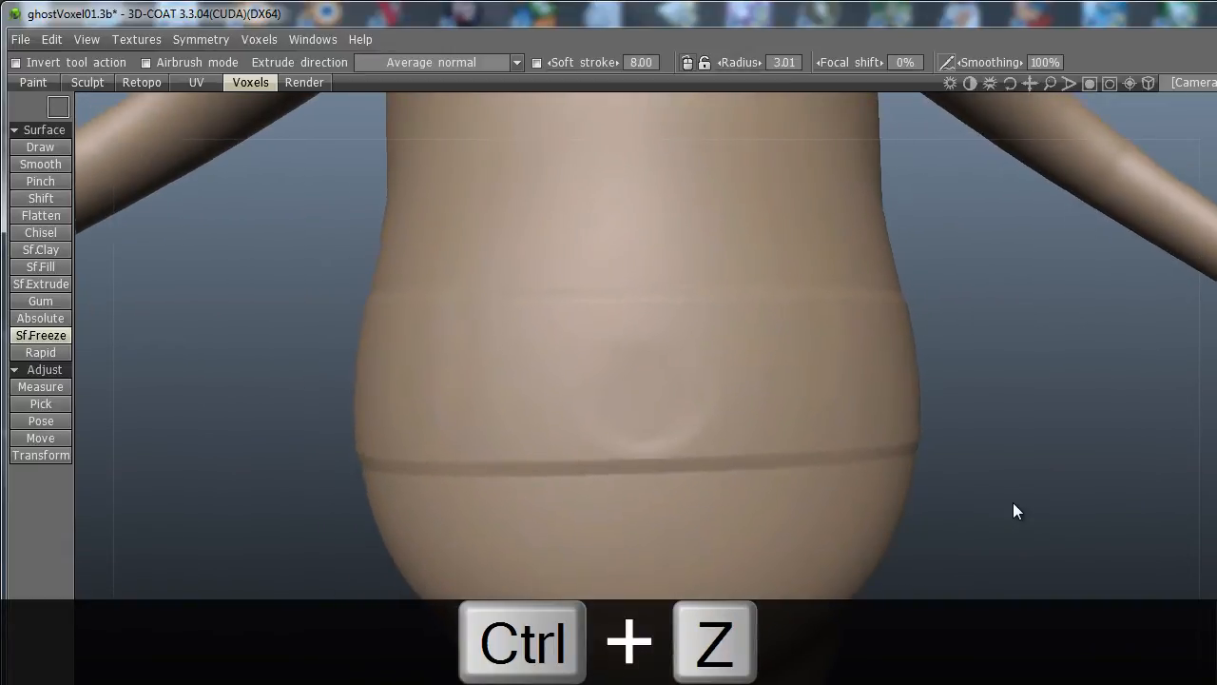
key(ctrl+z)
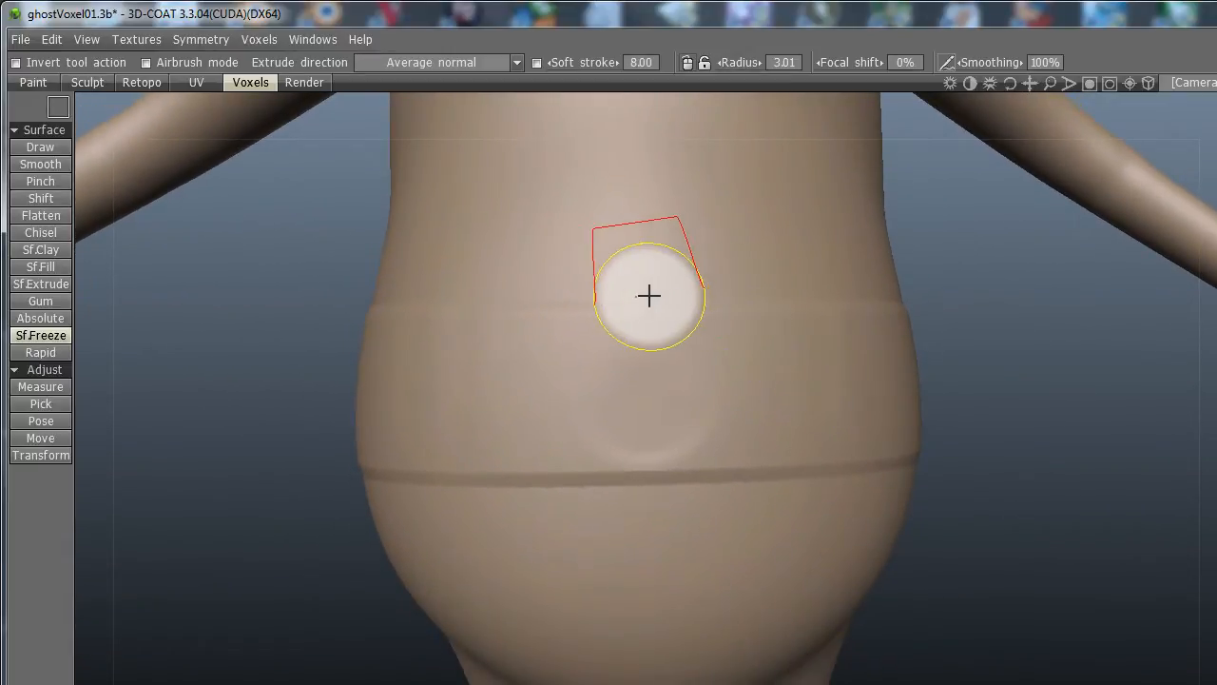
- Freeze a wide rectangle over the middle of the ghost's belly and invert the frozen area
mouse_move(632, 283)
mouse_down()
mouse_move(782, 471)
mouse_move(786, 505)
mouse_up()
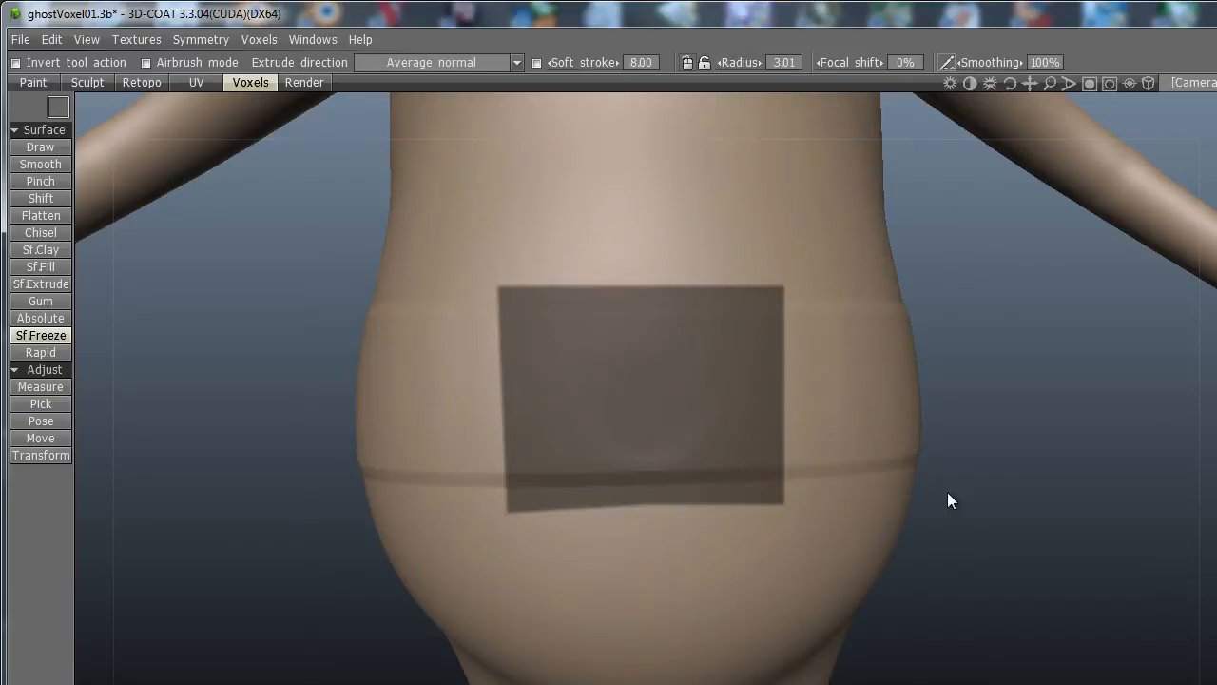
key(ctrl+shift+i)
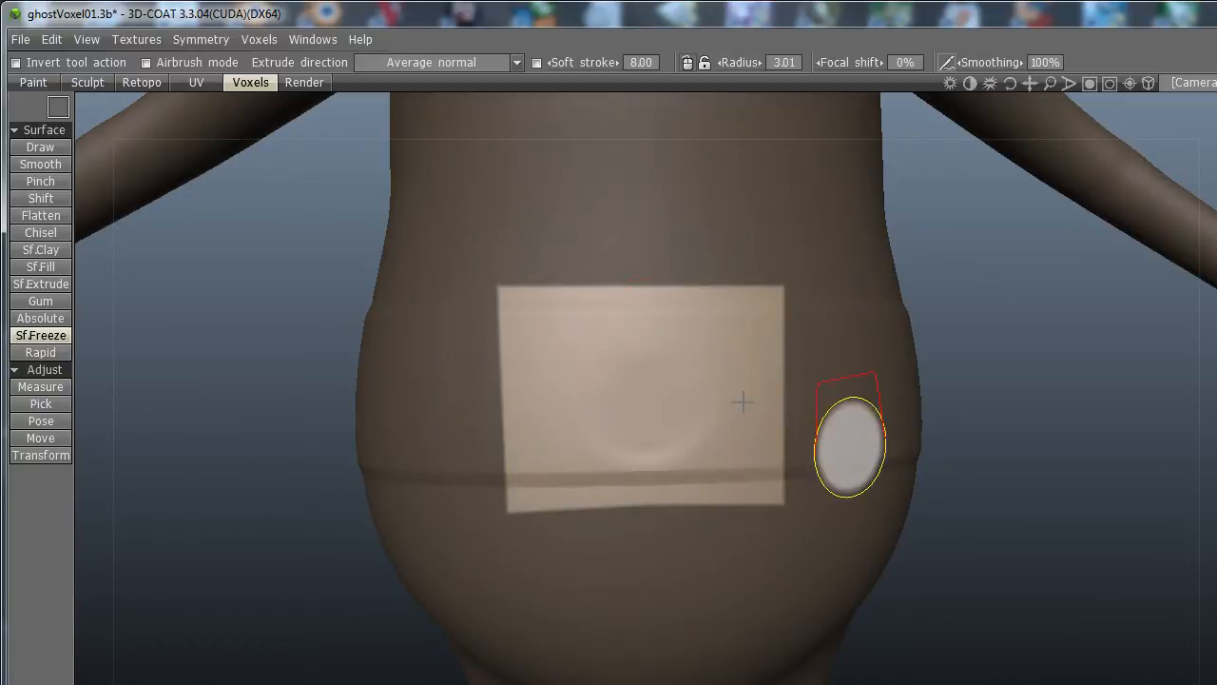
- Build up the unfrozen belly rectangle into a raised patch with freehand Draw strokes, using radius 12 and then 2.31
click(38, 148)
click(60, 109)
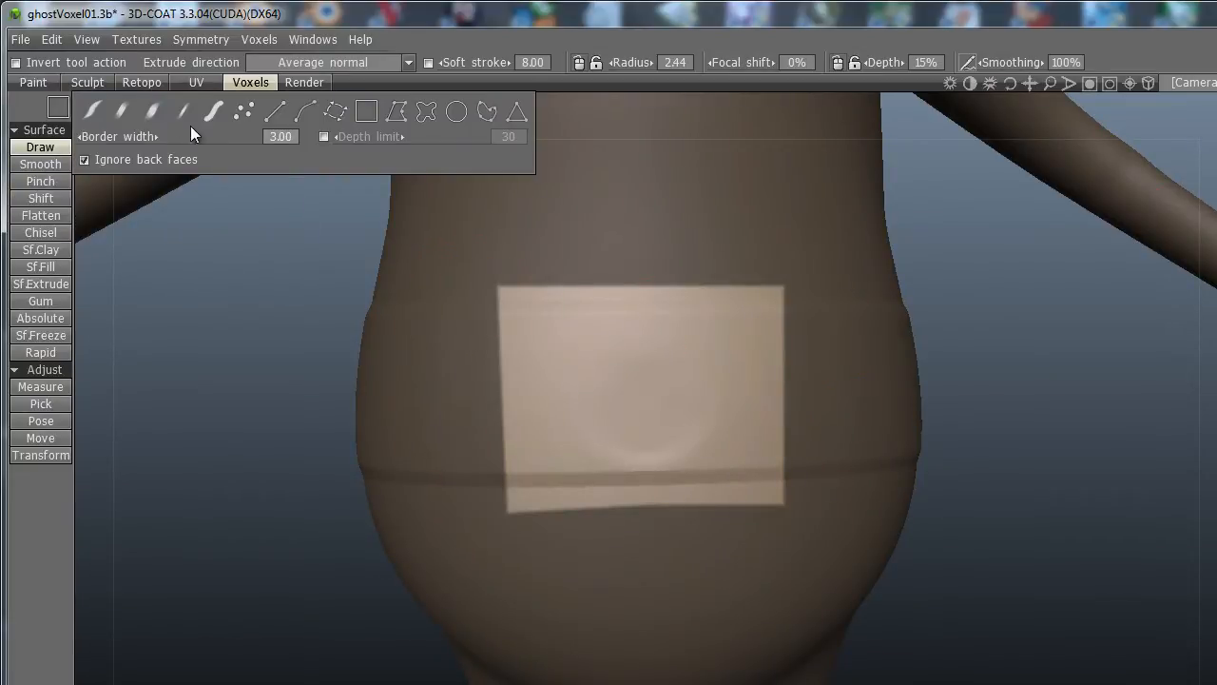
click(216, 113)
right_drag(524, 324, 697, 366)
mouse_move(519, 373)
mouse_down()
mouse_move(791, 380)
mouse_move(520, 378)
mouse_up()
mouse_move(1055, 448)
mouse_down()
mouse_move(1038, 605)
mouse_move(1057, 467)
mouse_move(1029, 455)
mouse_up()
mouse_move(518, 399)
mouse_down()
mouse_move(722, 375)
mouse_move(790, 403)
mouse_move(537, 393)
mouse_move(615, 413)
mouse_up()
mouse_move(1021, 443)
mouse_down()
mouse_move(1011, 638)
mouse_move(1004, 551)
mouse_move(1028, 470)
mouse_move(1017, 442)
mouse_up()
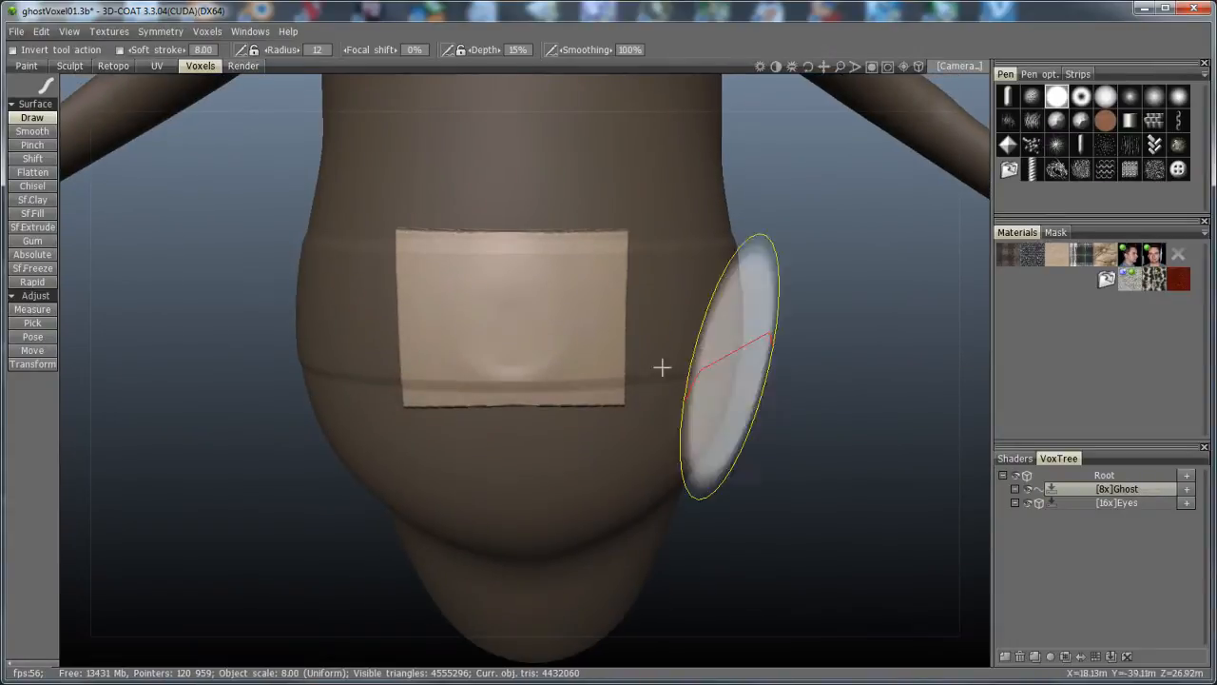
mouse_move(505, 326)
right_down()
mouse_move(396, 326)
mouse_move(410, 307)
right_up()
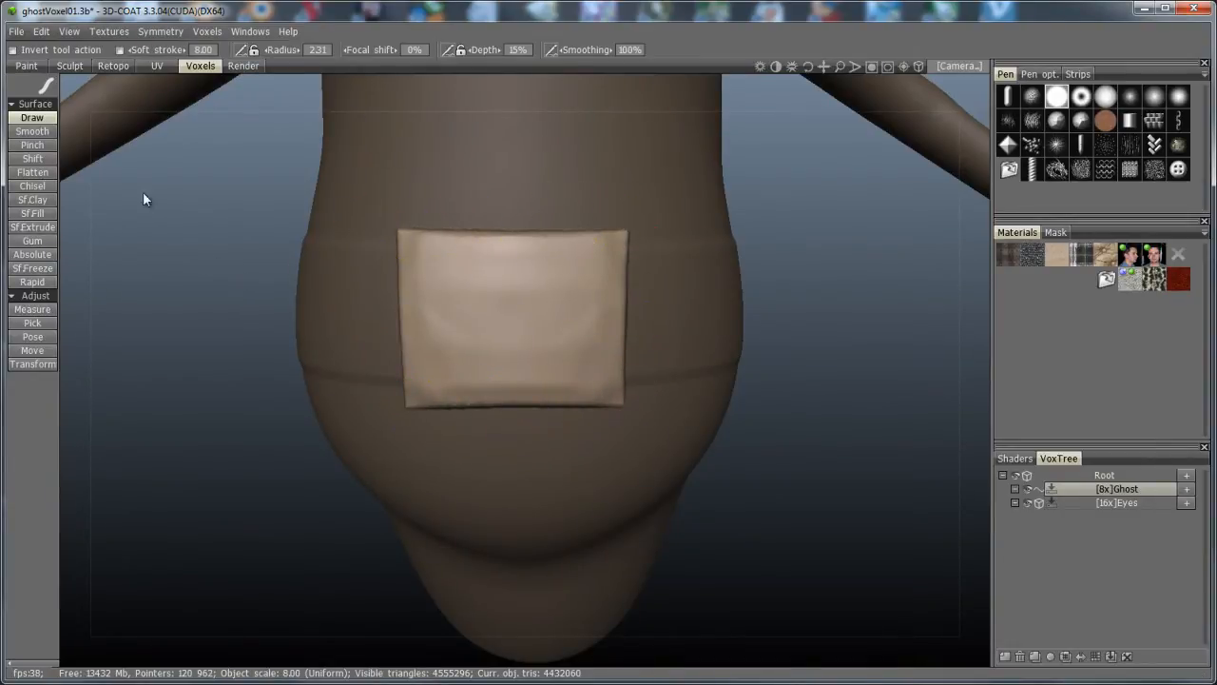
scroll(144, 198, up, 2)
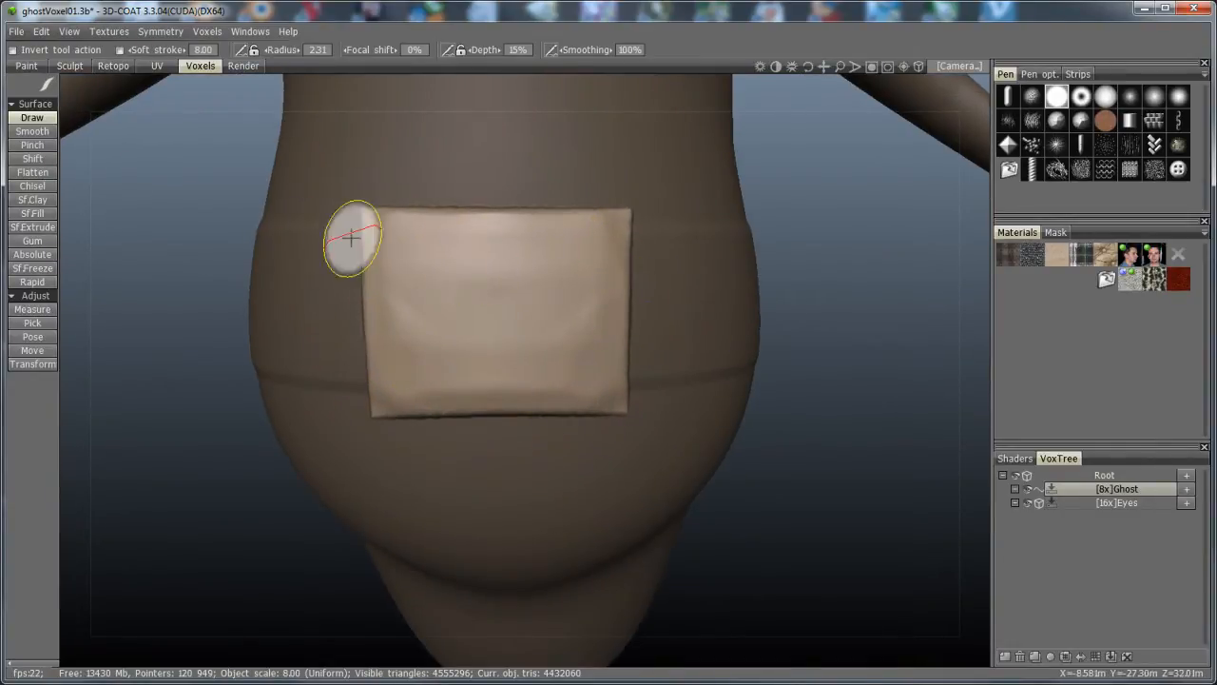
- Sculpt a smaller rectangle inside the belly patch using the Draw tool in rectangle mode
click(167, 36)
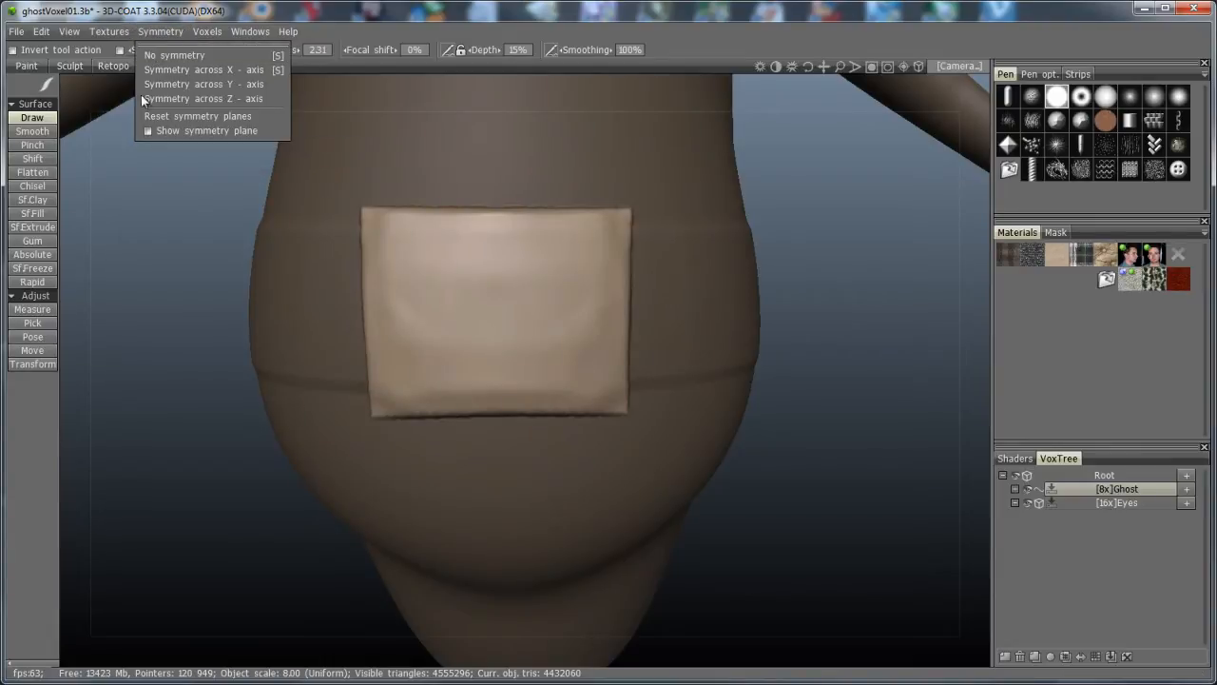
mouse_move(46, 88)
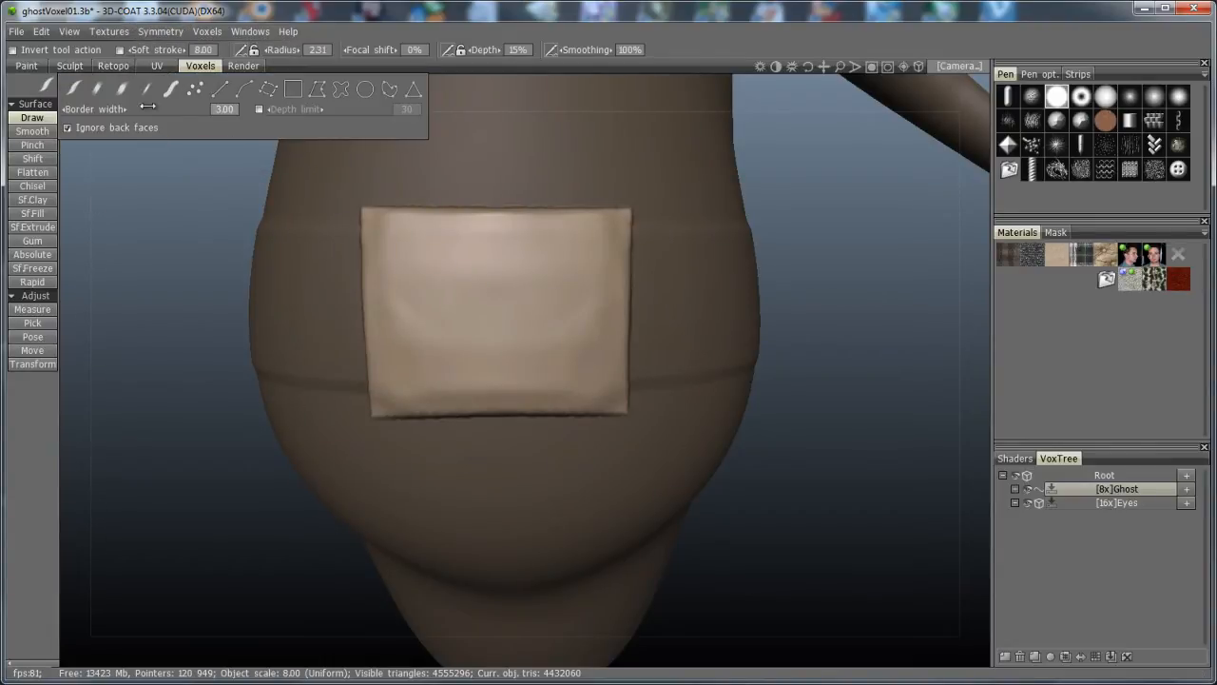
click(291, 91)
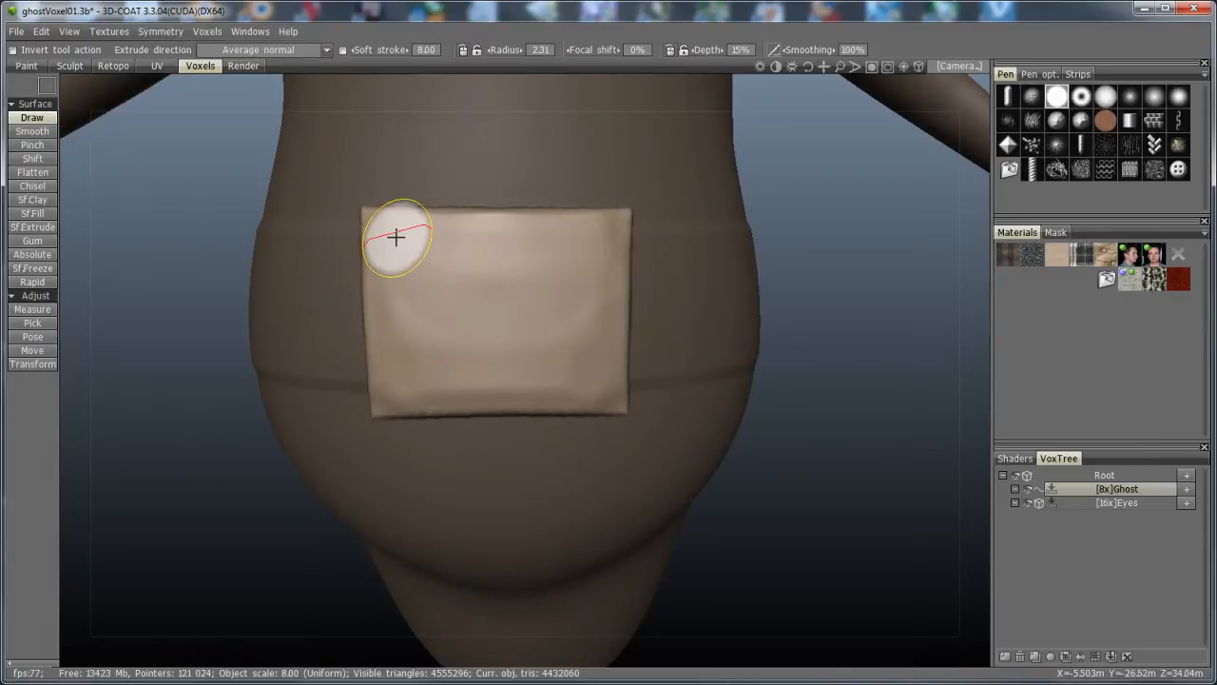
drag(393, 232, 559, 354)
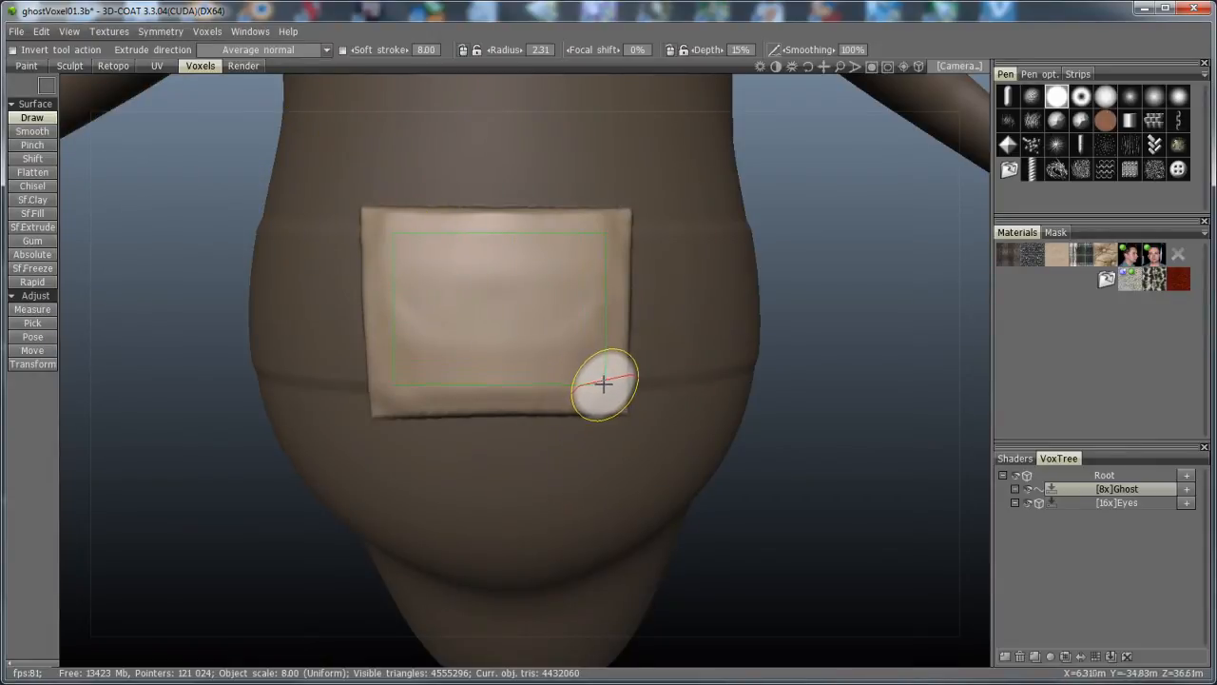
drag(596, 381, 594, 379)
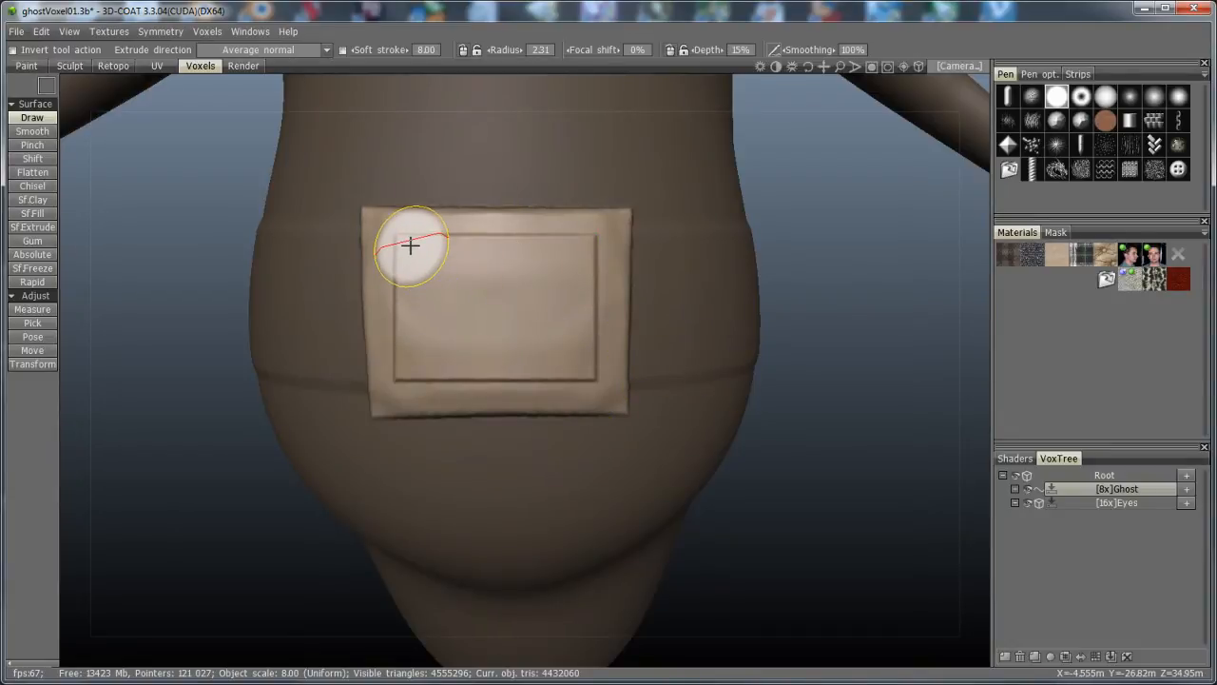
- Try a smaller nested rectangle within the belly patch's inner rectangle, and undo both rectangles
mouse_move(410, 246)
mouse_down()
mouse_move(555, 336)
mouse_move(580, 368)
mouse_up()
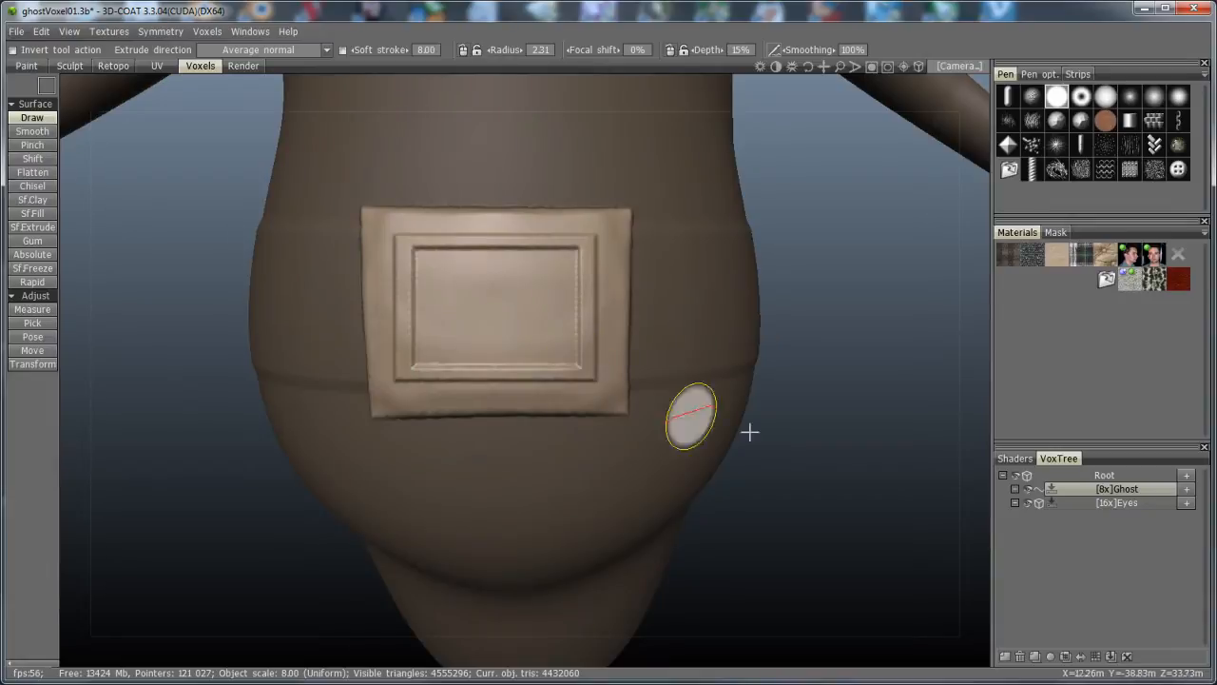
scroll(835, 447, down, 5)
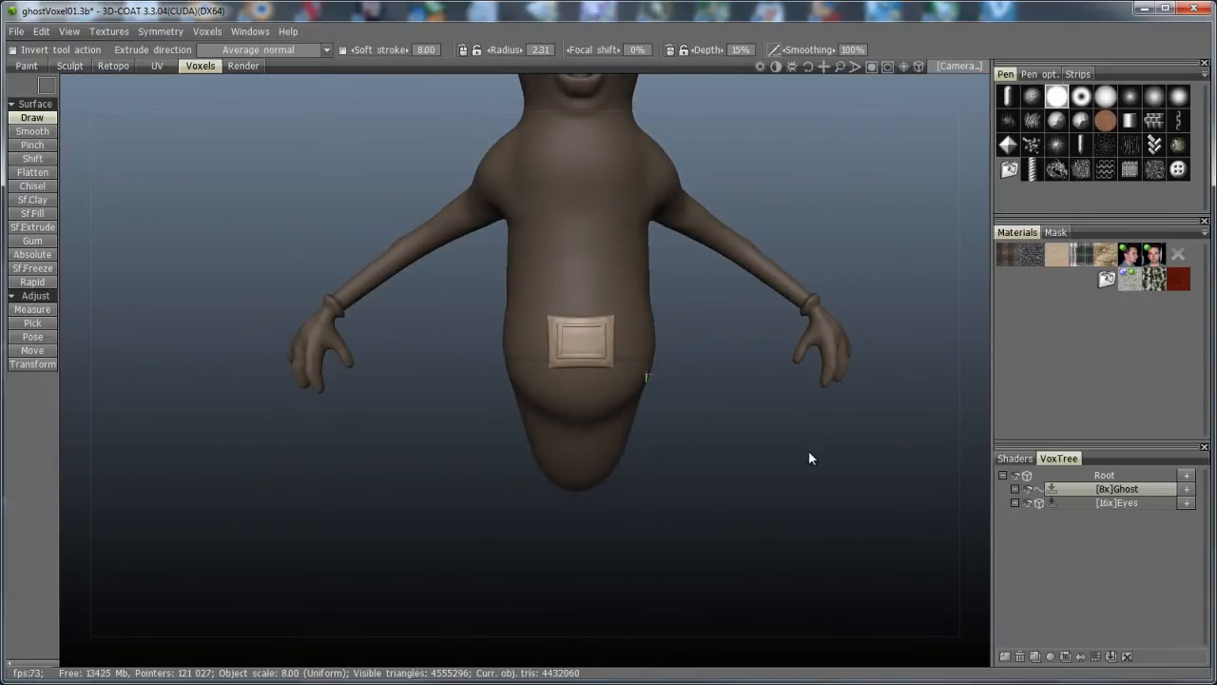
scroll(809, 457, up, 5)
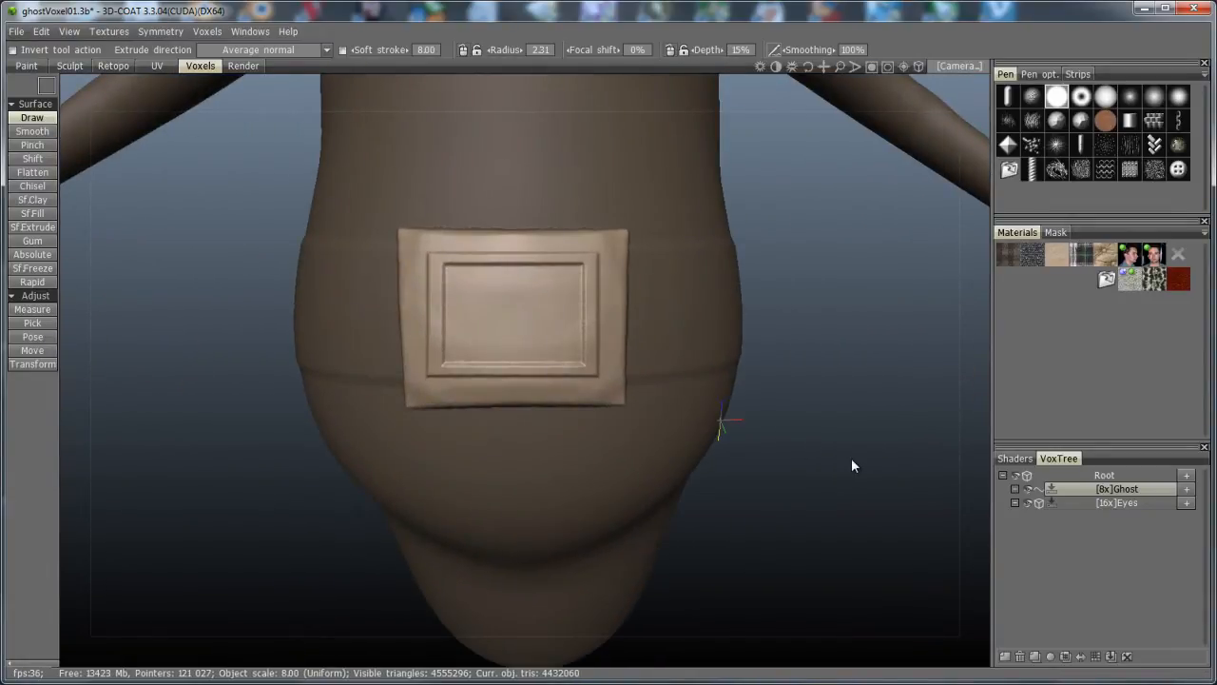
key(ctrl+z)
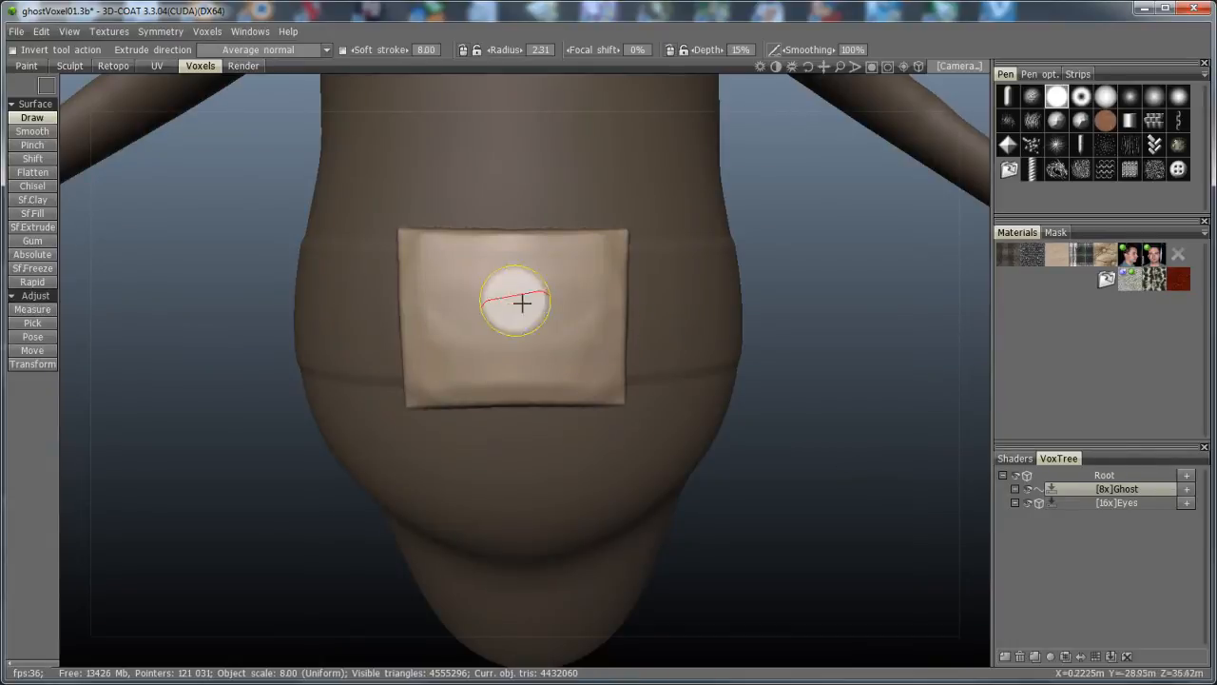
- Sculpt a large inner rectangle on the belly patch with Draw in rectangle mode, plus a thin horizontal bar across its middle
drag(427, 250, 612, 378)
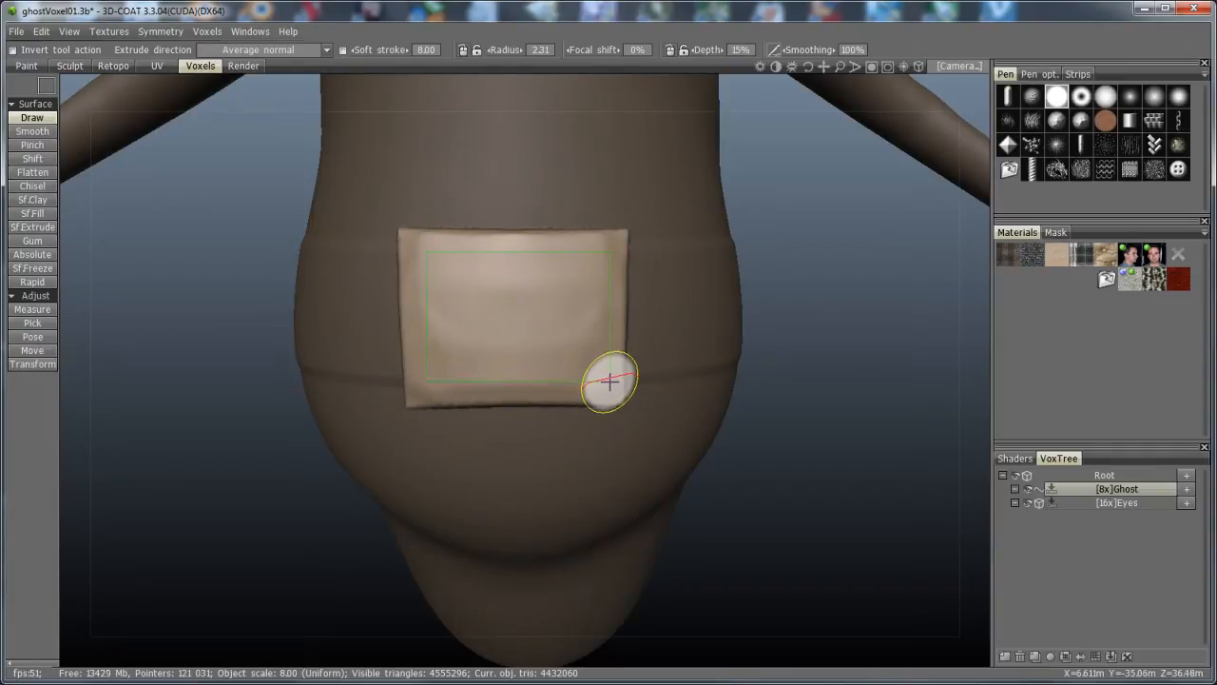
drag(609, 381, 614, 378)
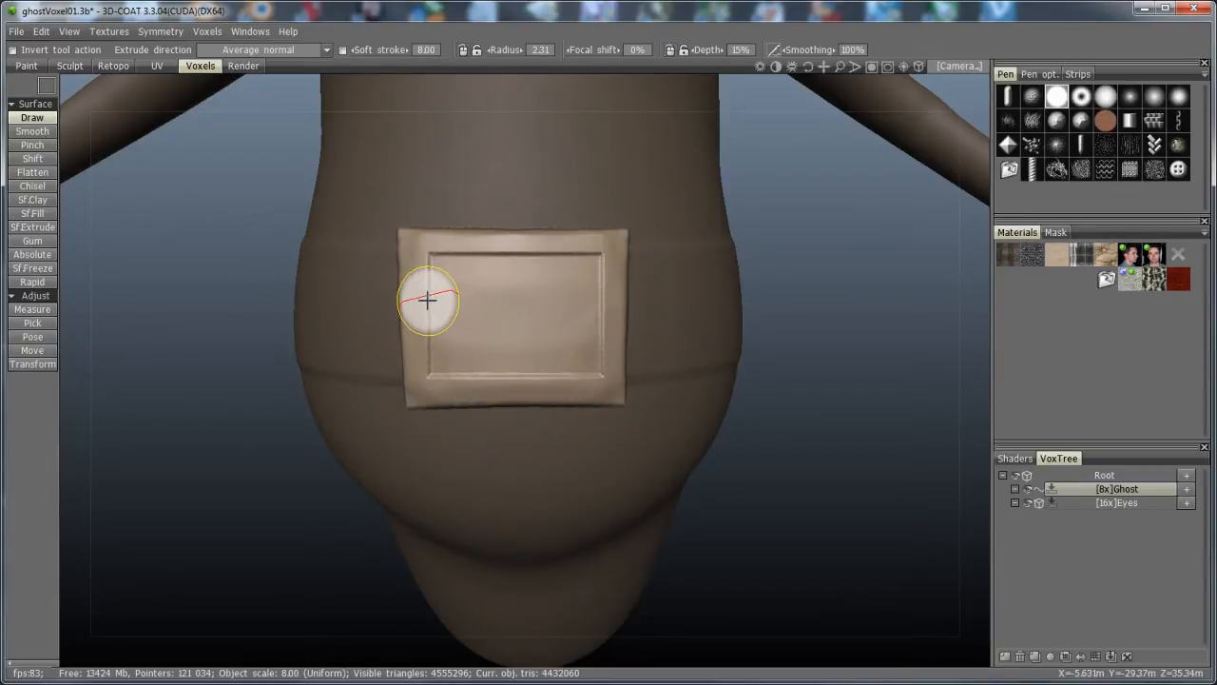
drag(428, 301, 625, 320)
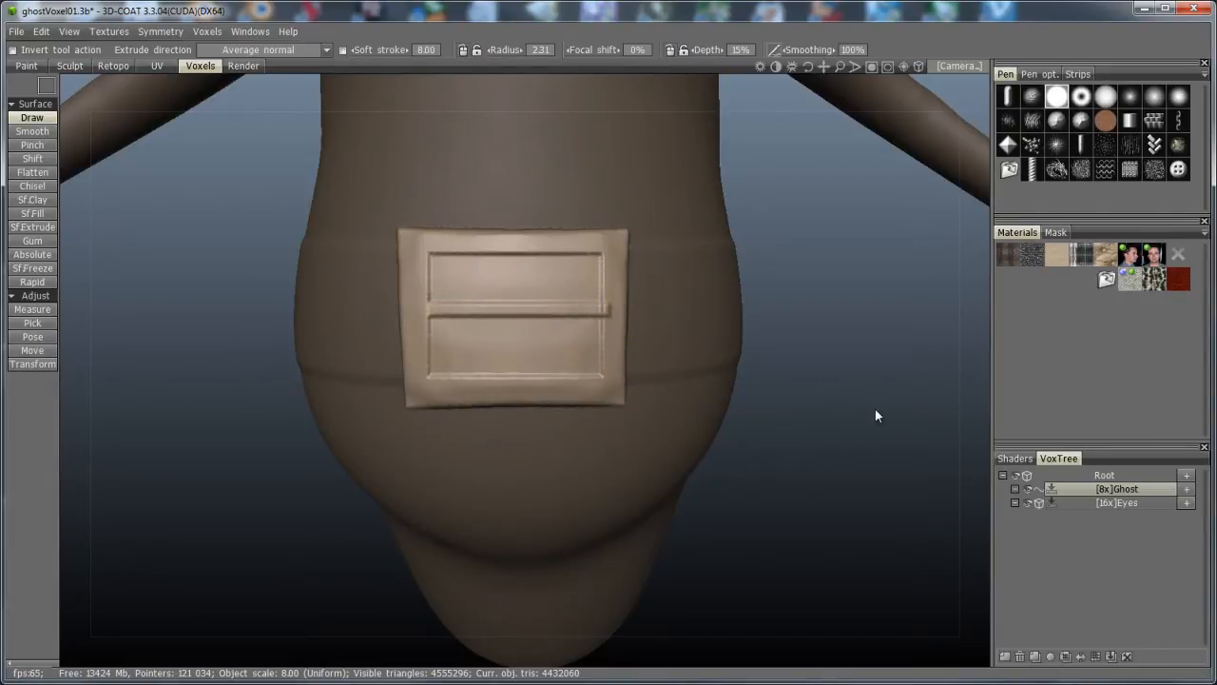
- Smooth the belly patch's bottom and side edges with freehand strokes at radius 1.95 and 37% smoothing
mouse_move(875, 412)
mouse_down()
mouse_move(888, 451)
mouse_move(816, 424)
mouse_move(906, 415)
mouse_up()
mouse_move(907, 416)
right_down()
mouse_move(838, 425)
mouse_move(907, 434)
right_up()
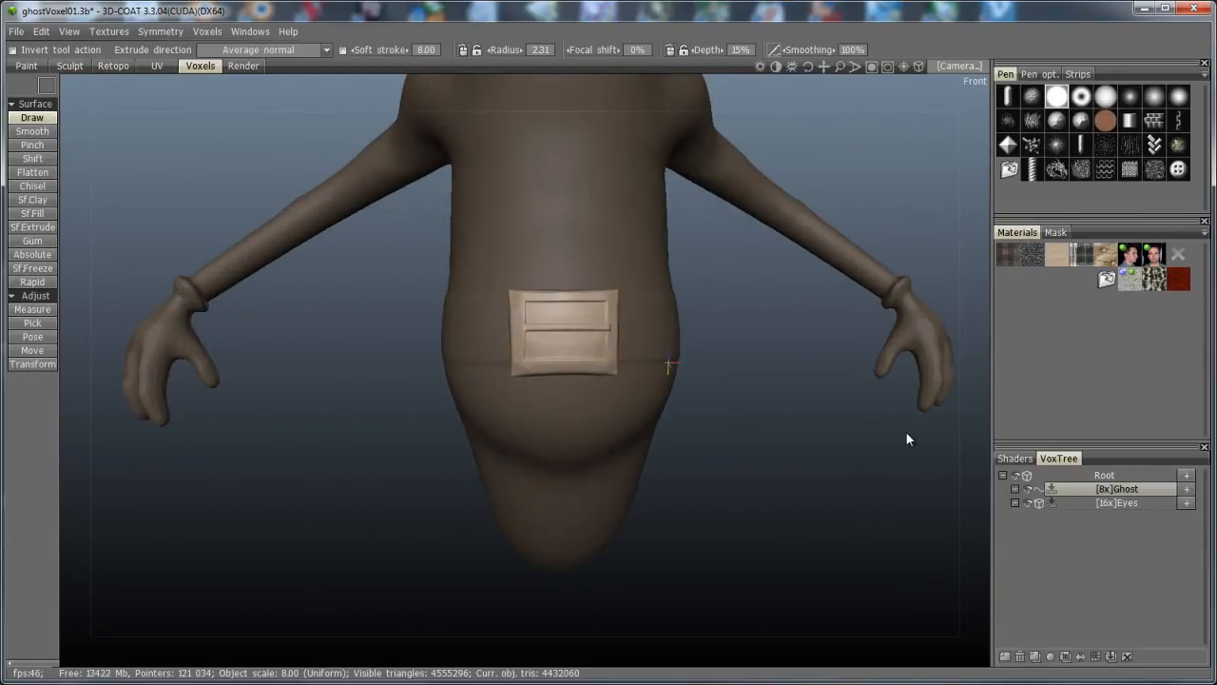
right_drag(815, 434, 849, 449)
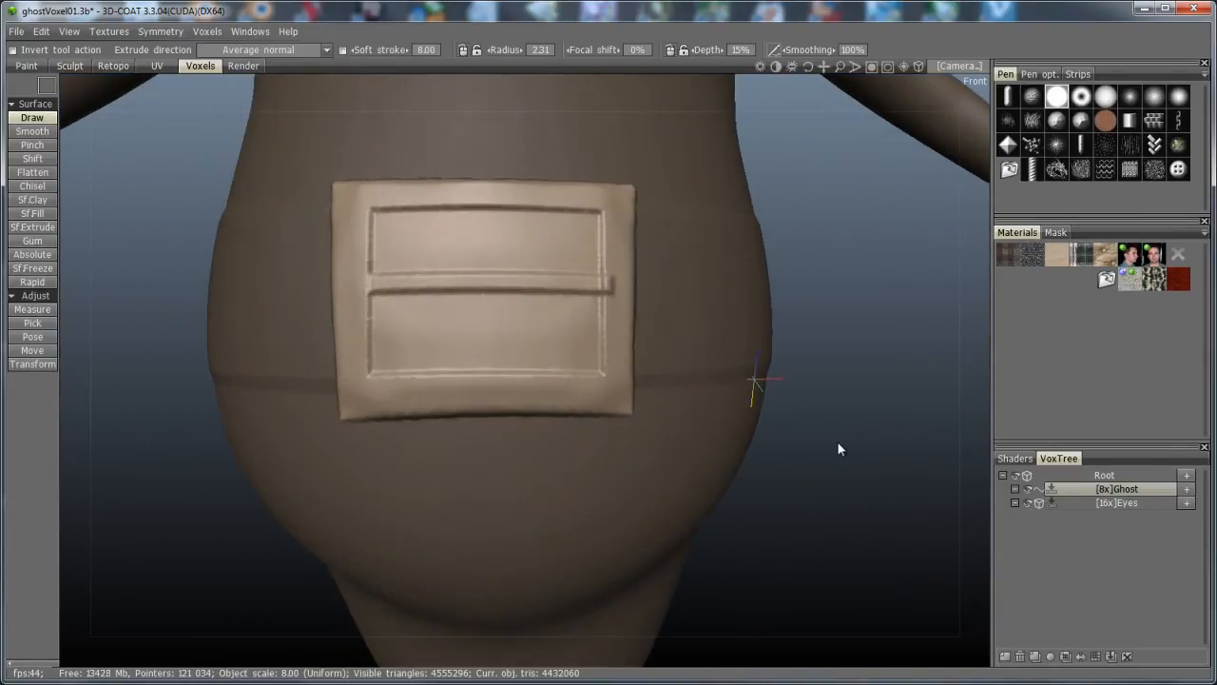
right_drag(464, 422, 460, 421)
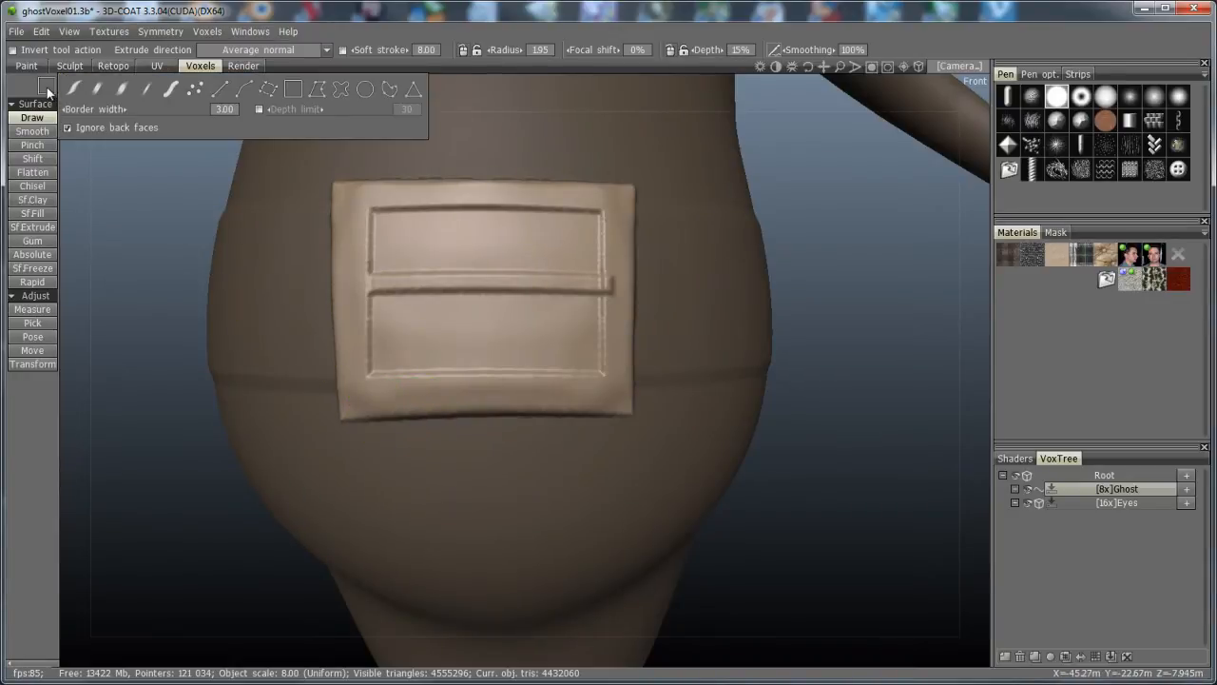
click(73, 91)
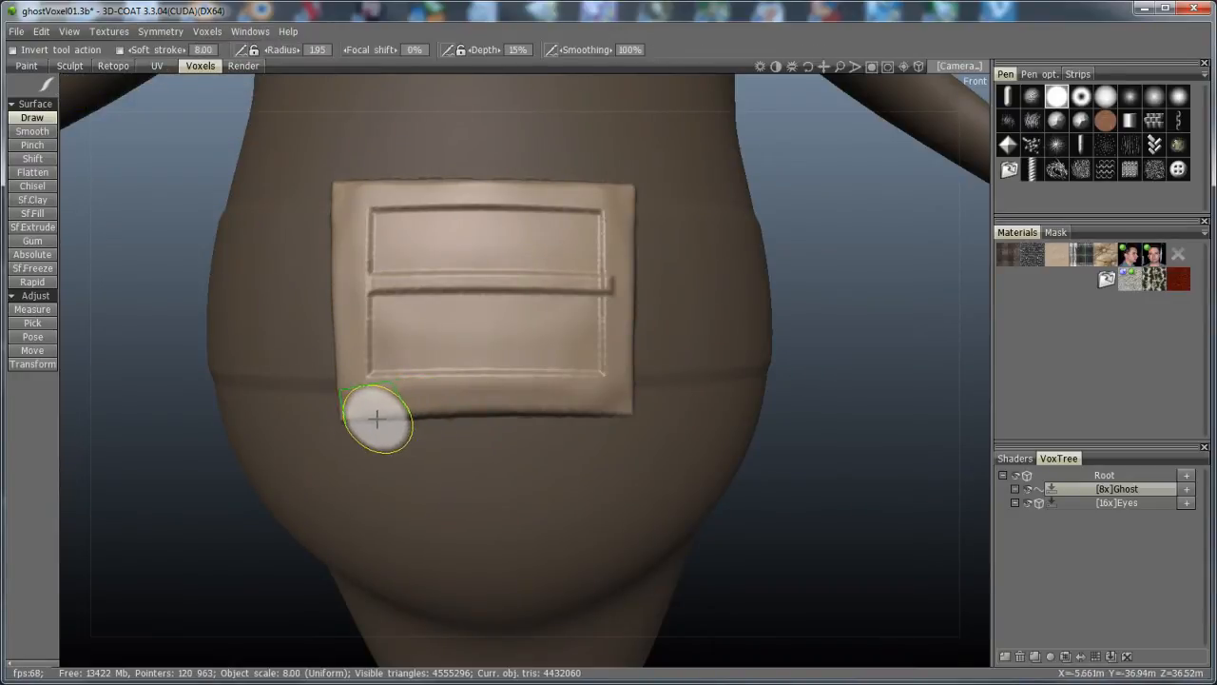
mouse_move(384, 438)
mouse_down()
mouse_move(386, 421)
mouse_move(504, 416)
mouse_up()
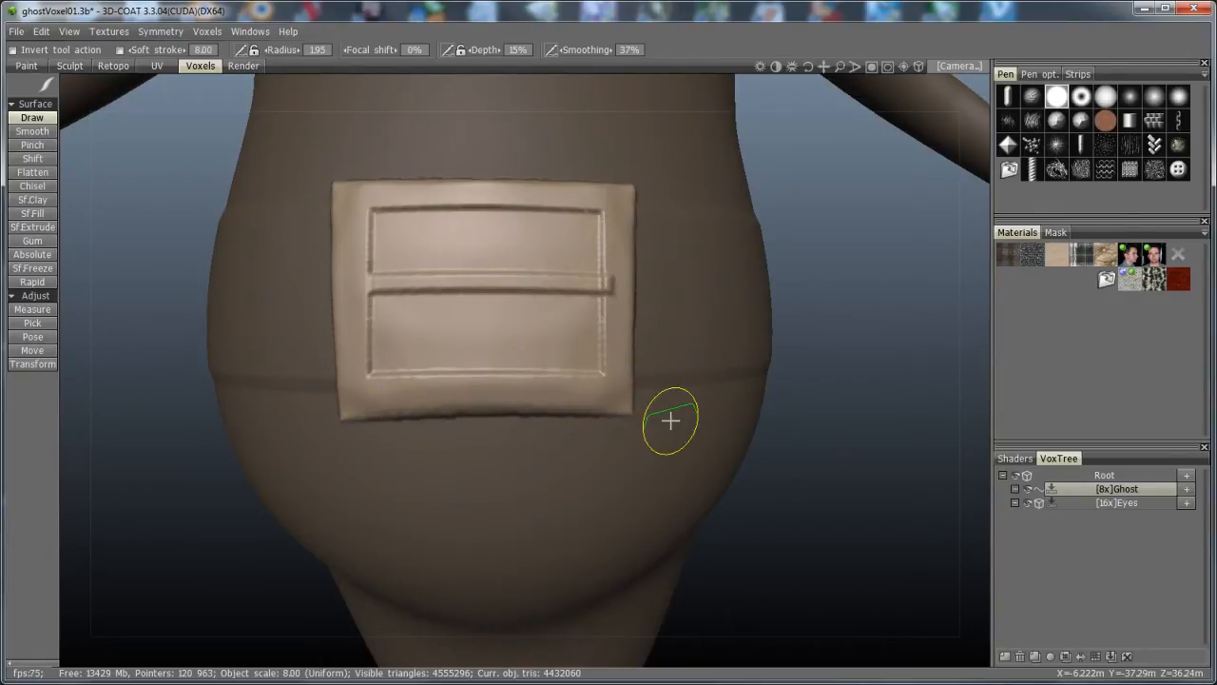
mouse_move(666, 443)
alt+mouse_down()
mouse_move(704, 441)
mouse_move(576, 416)
mouse_move(593, 405)
alt+mouse_up()
drag(642, 187, 614, 234)
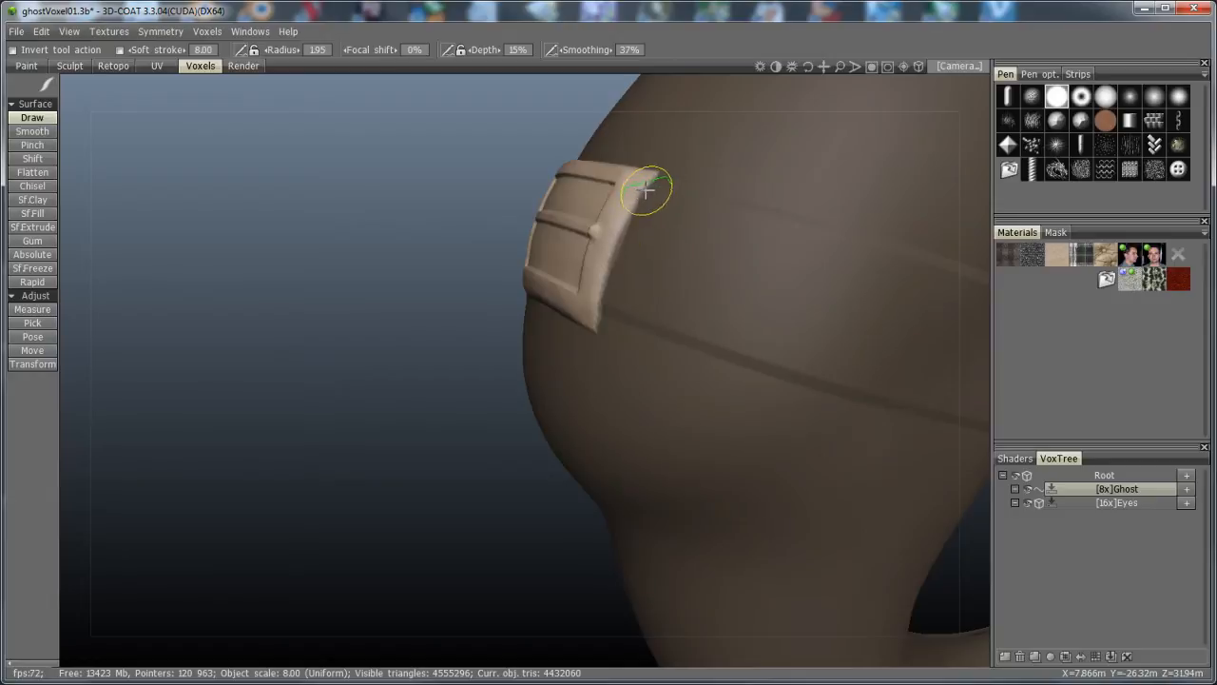
mouse_move(546, 370)
alt+mouse_down()
mouse_move(457, 402)
mouse_move(720, 416)
mouse_move(543, 346)
alt+mouse_up()
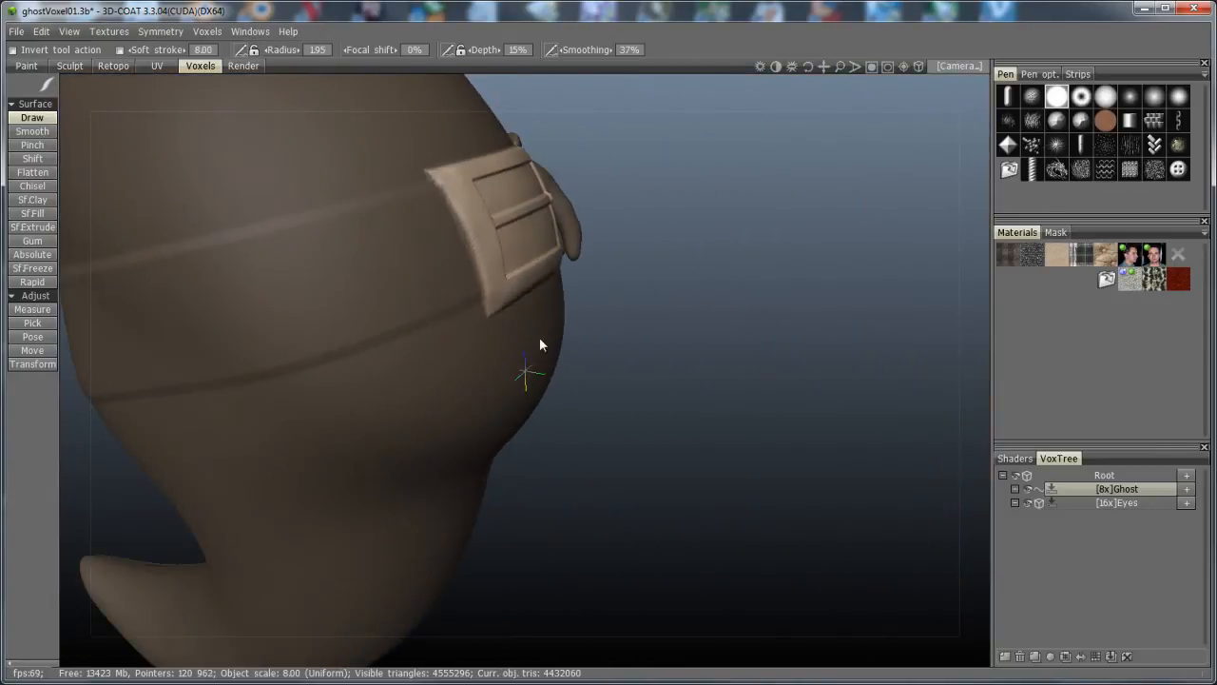
drag(437, 171, 466, 245)
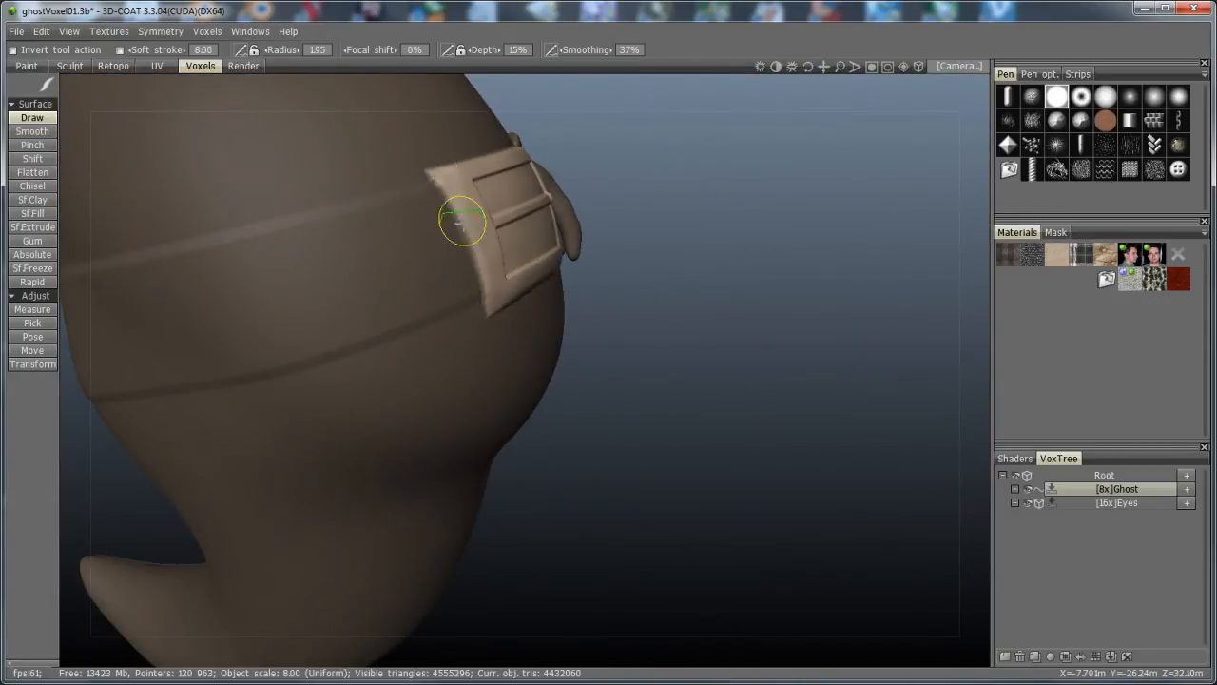
alt+drag(702, 379, 544, 353)
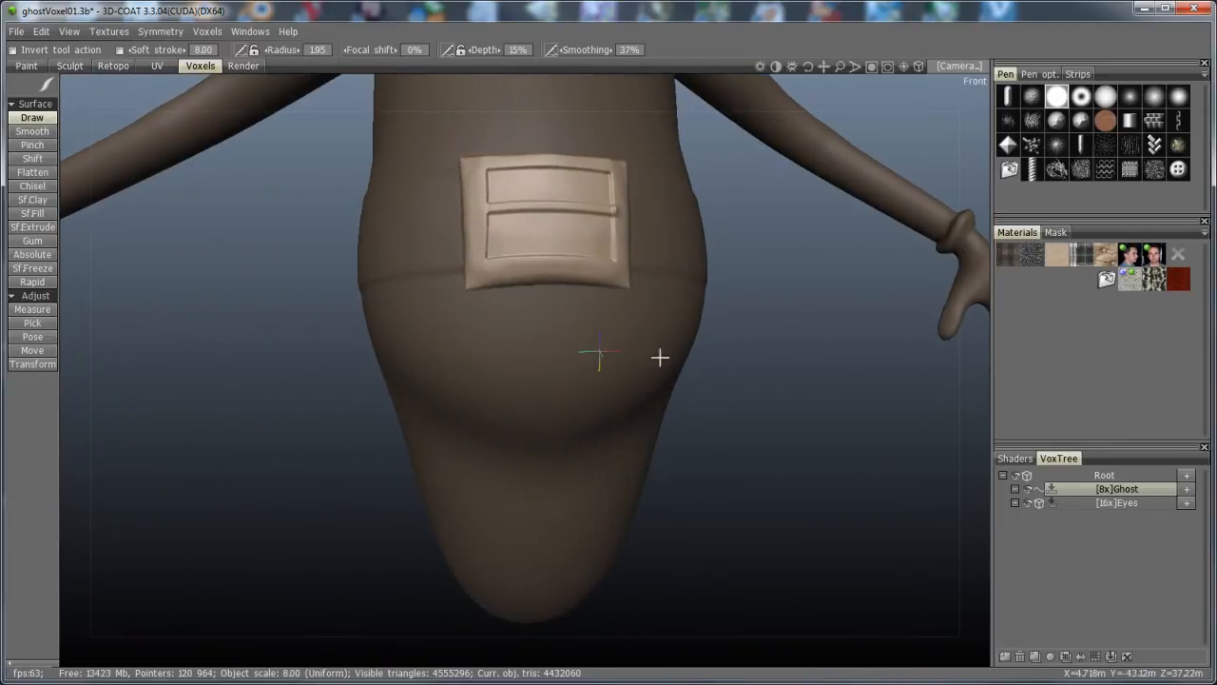
- Invert the frozen area and clear the freeze from the whole ghost
alt+right_drag(662, 356, 628, 383)
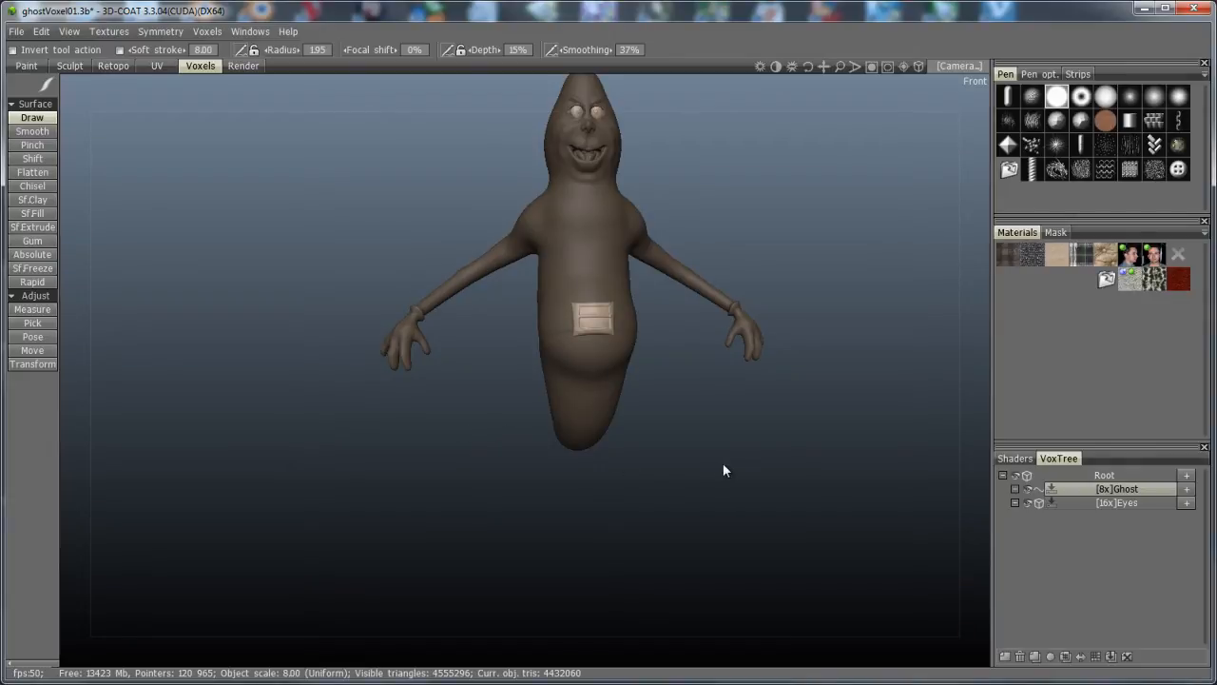
key(ctrl+shift+i)
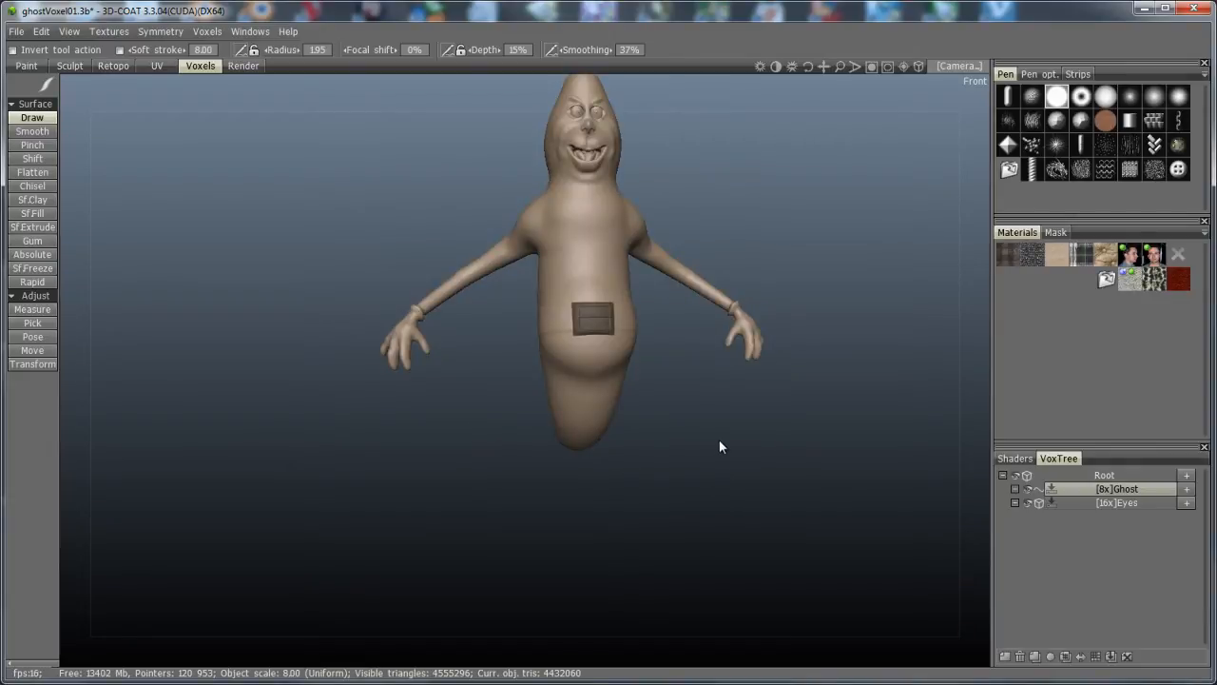
key(ctrl+d)
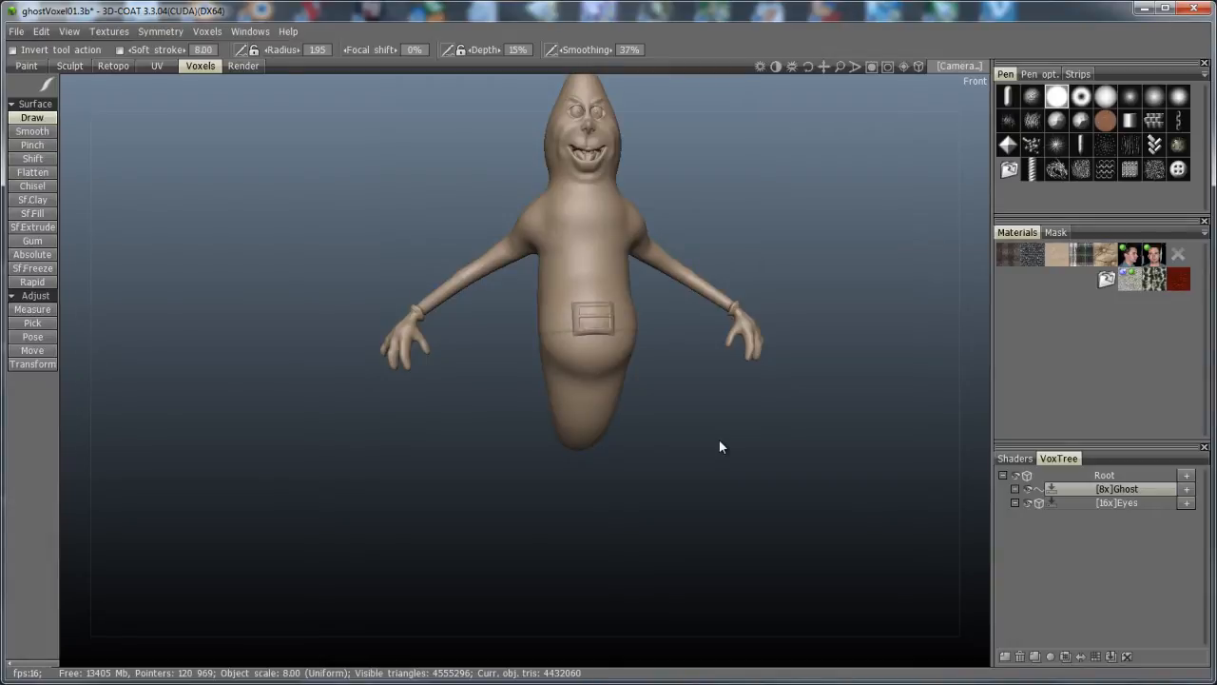
- Choose the elongated capsule-shaped brush alpha for the Draw tool and set its radius to 3.45
alt+right_drag(719, 439, 781, 465)
alt+drag(777, 400, 744, 474)
scroll(749, 480, up, 5)
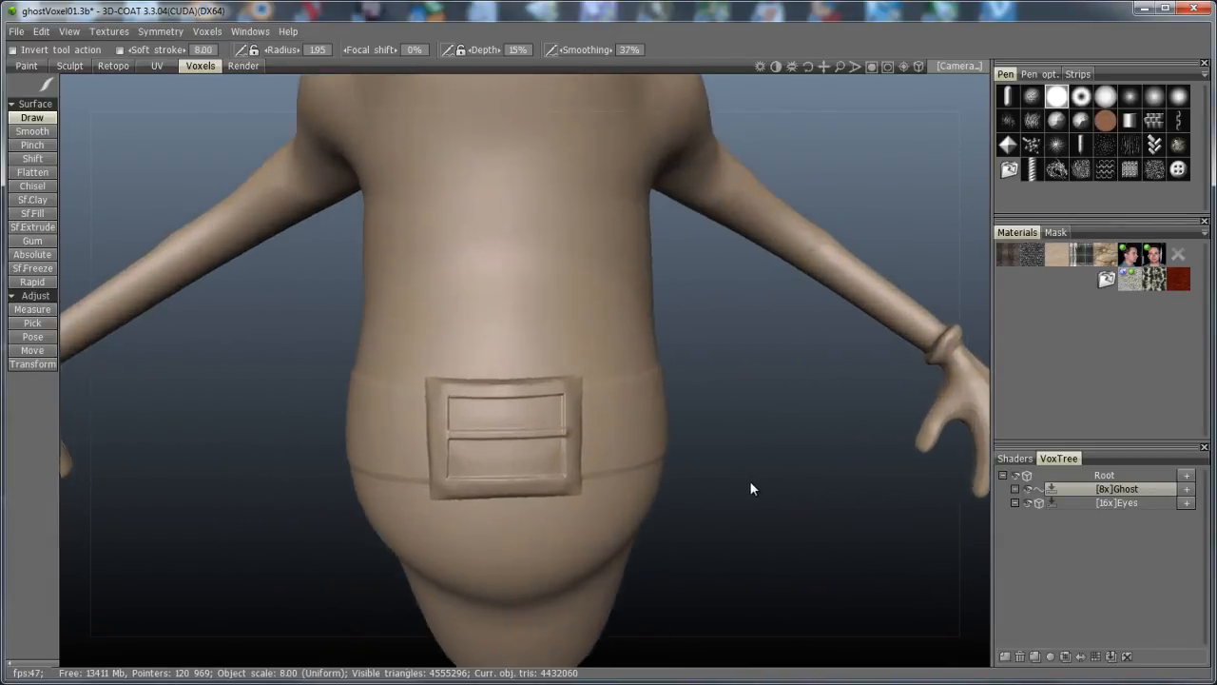
alt+drag(755, 492, 676, 491)
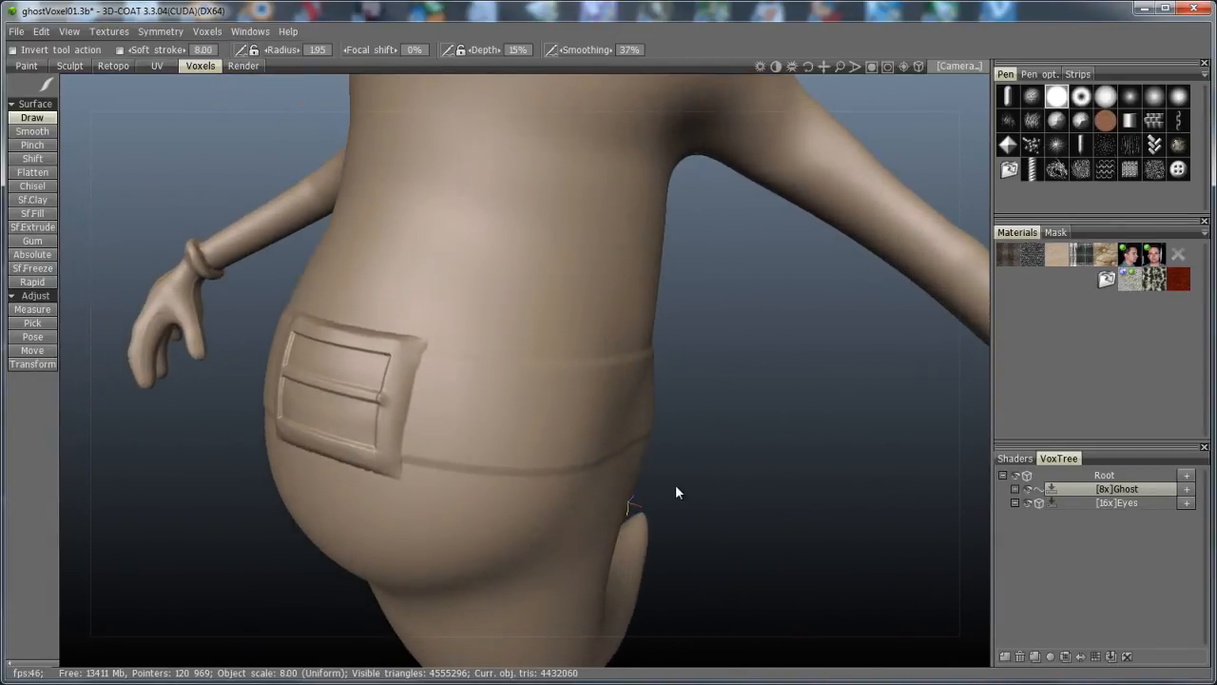
click(1009, 98)
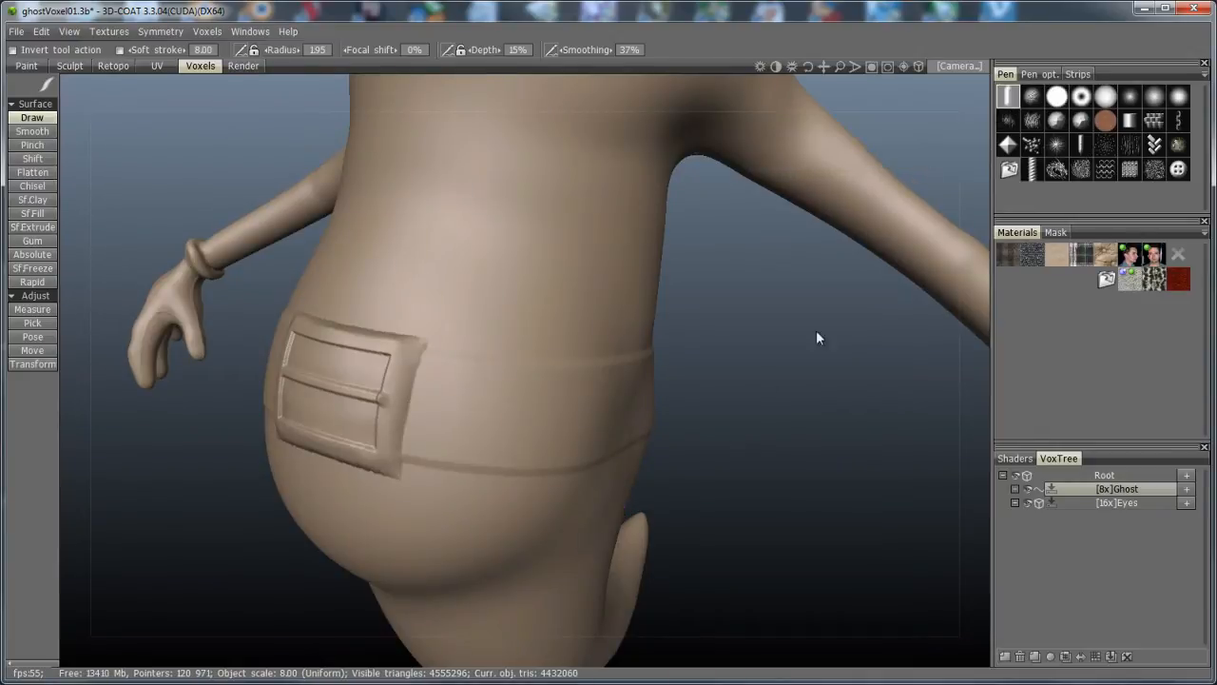
mouse_move(771, 425)
mouse_down()
mouse_move(722, 411)
mouse_move(753, 441)
mouse_up()
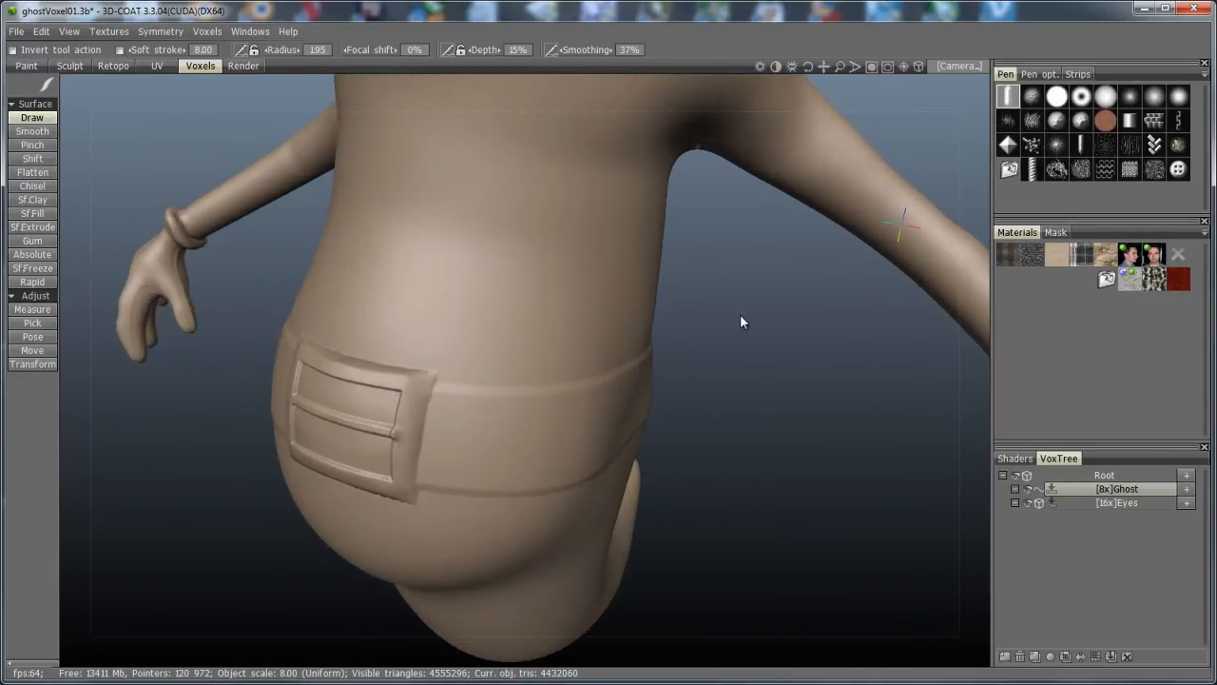
mouse_move(741, 316)
mouse_down()
mouse_move(716, 325)
mouse_move(739, 317)
mouse_up()
middle_drag(734, 260, 639, 272)
mouse_move(734, 260)
alt+mouse_down()
mouse_move(700, 309)
mouse_move(694, 285)
alt+mouse_up()
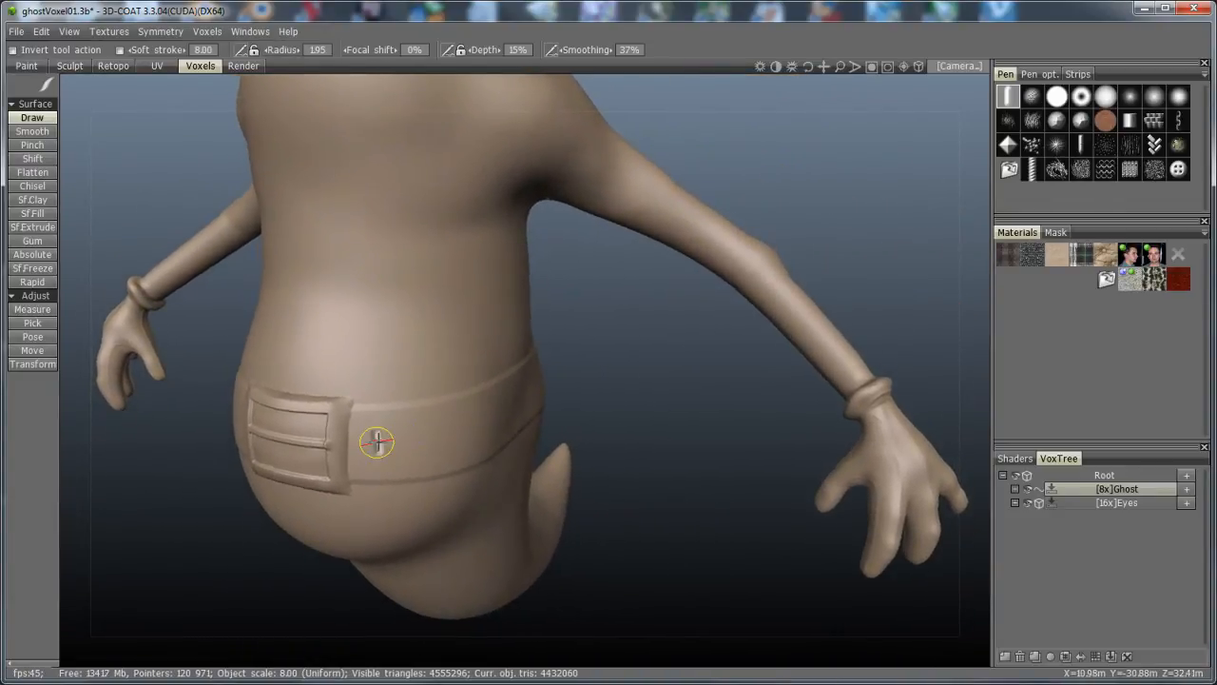
right_drag(396, 446, 408, 448)
alt+middle_drag(408, 448, 381, 428)
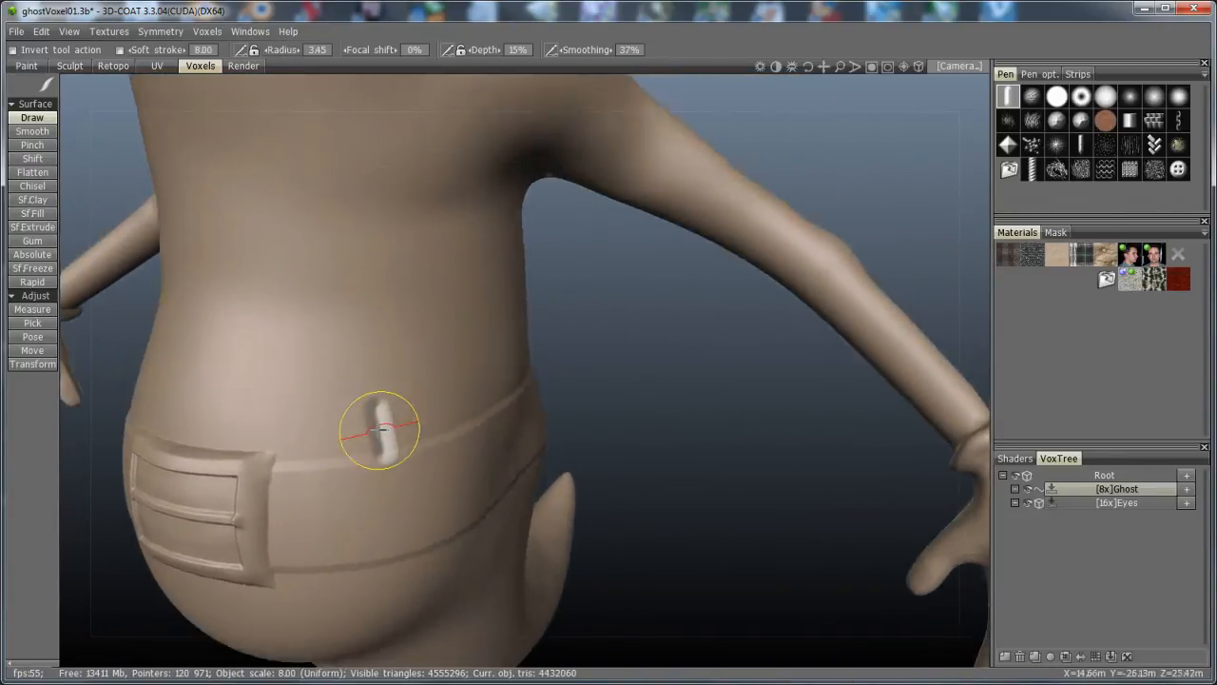
- Turn on symmetry and stamp a raised vertical capsule stud on the belt beside the buckle
mouse_move(380, 429)
alt+right_down()
mouse_move(360, 457)
mouse_move(374, 551)
alt+right_up()
alt+middle_drag(373, 552, 394, 446)
alt+right_drag(393, 446, 407, 413)
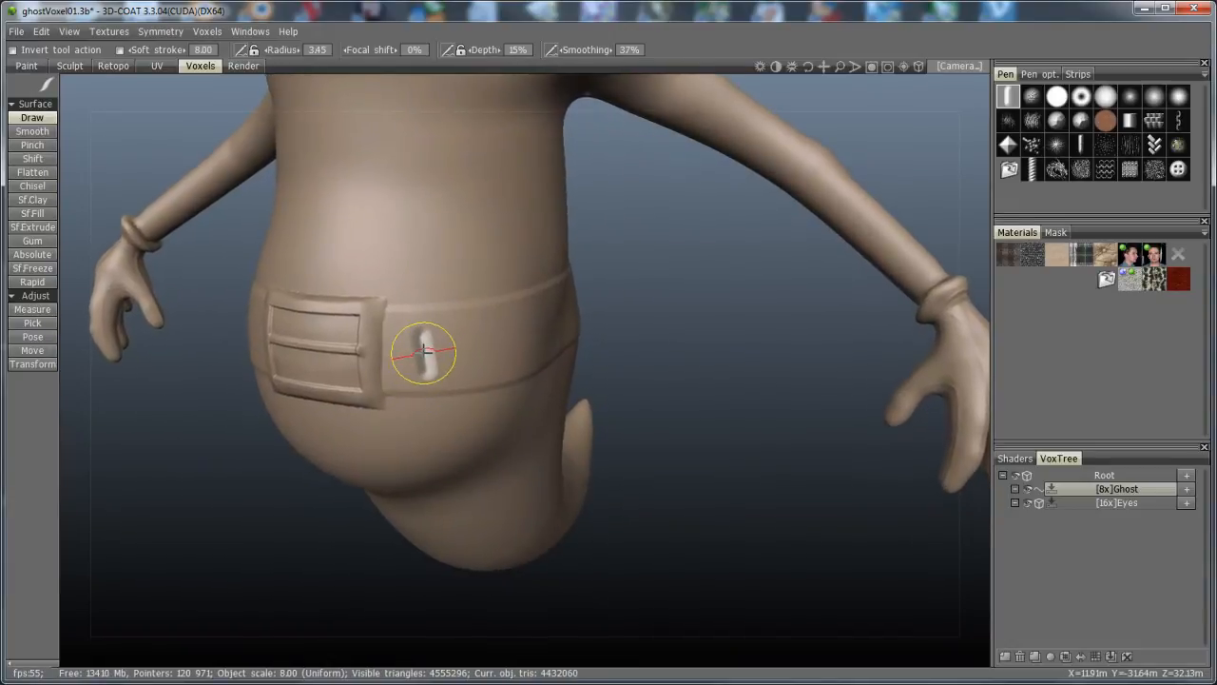
alt+drag(434, 351, 434, 352)
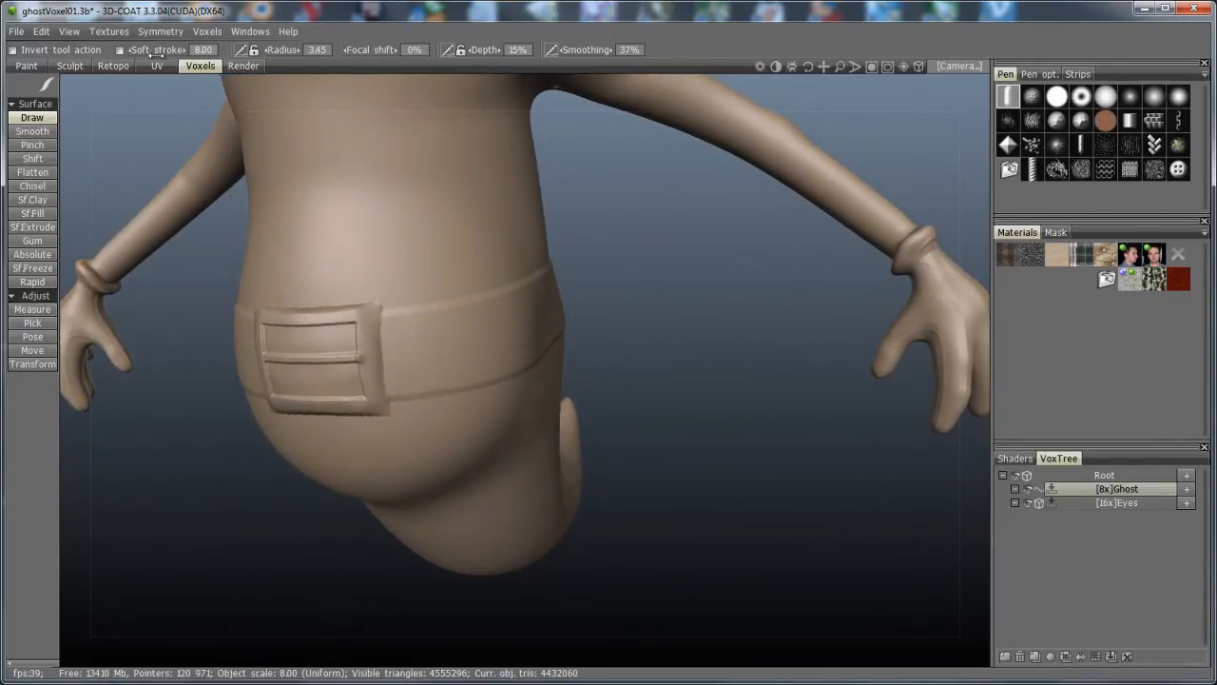
click(160, 31)
click(161, 70)
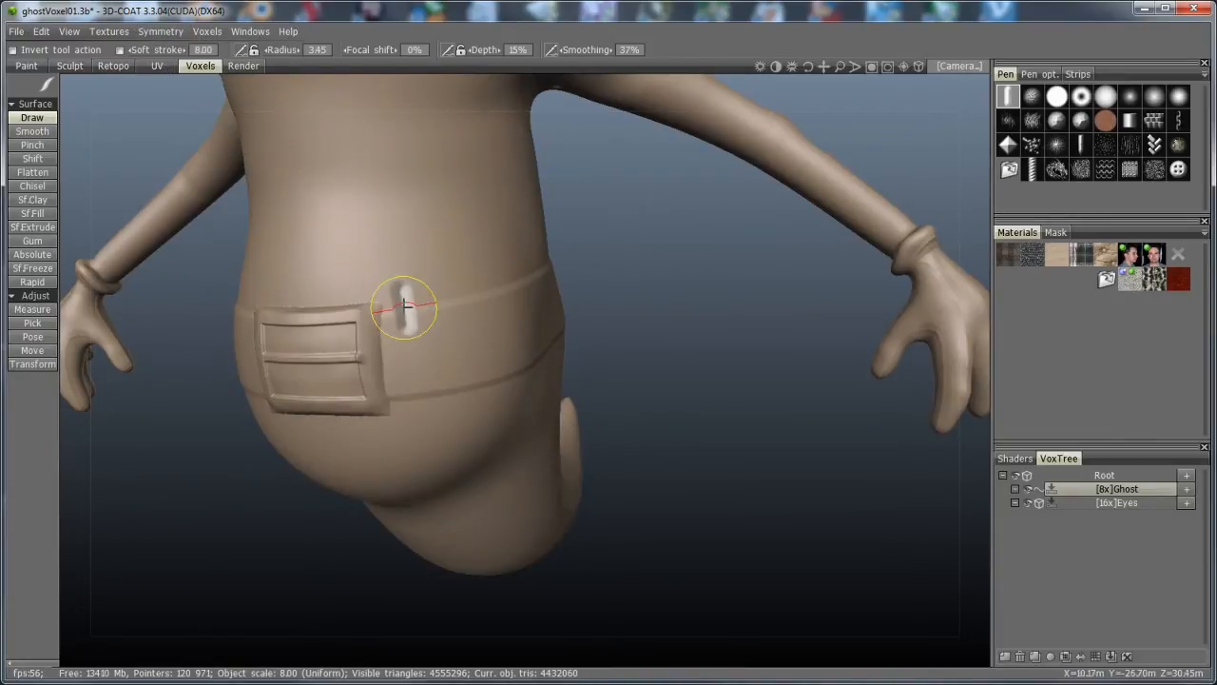
alt+drag(419, 355, 421, 351)
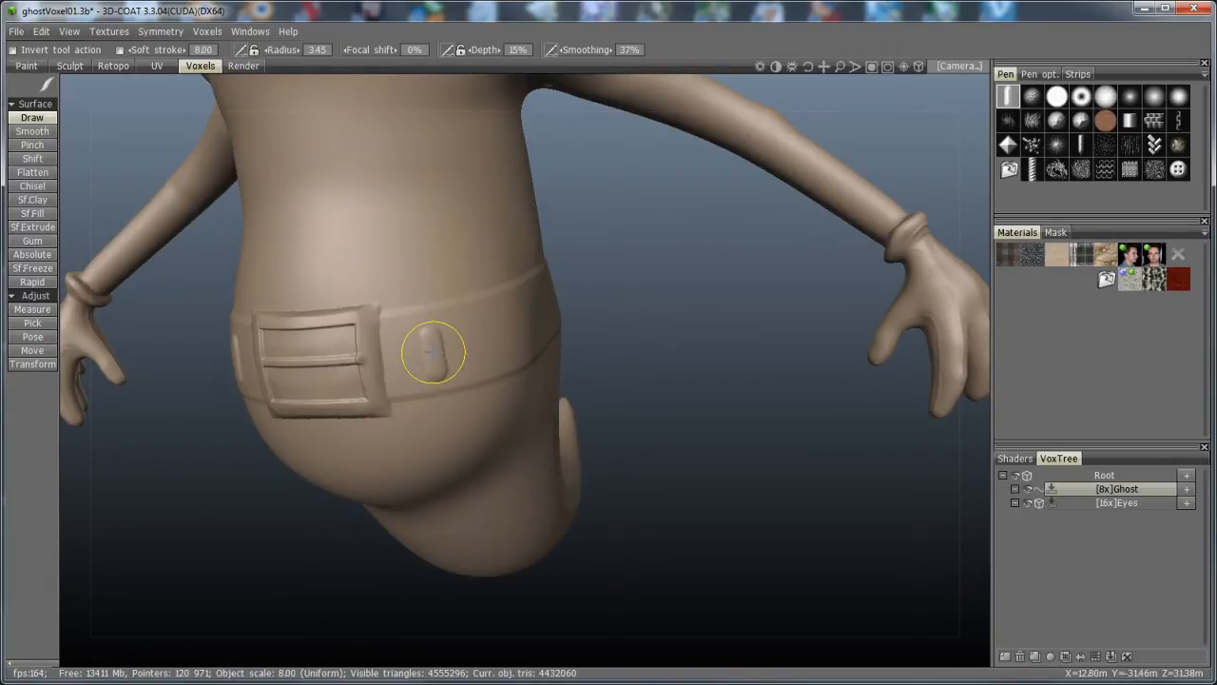
- Stamp evenly spaced vertical capsule studs along the belt from beside the buckle around the ghost's side
alt+drag(544, 353, 484, 344)
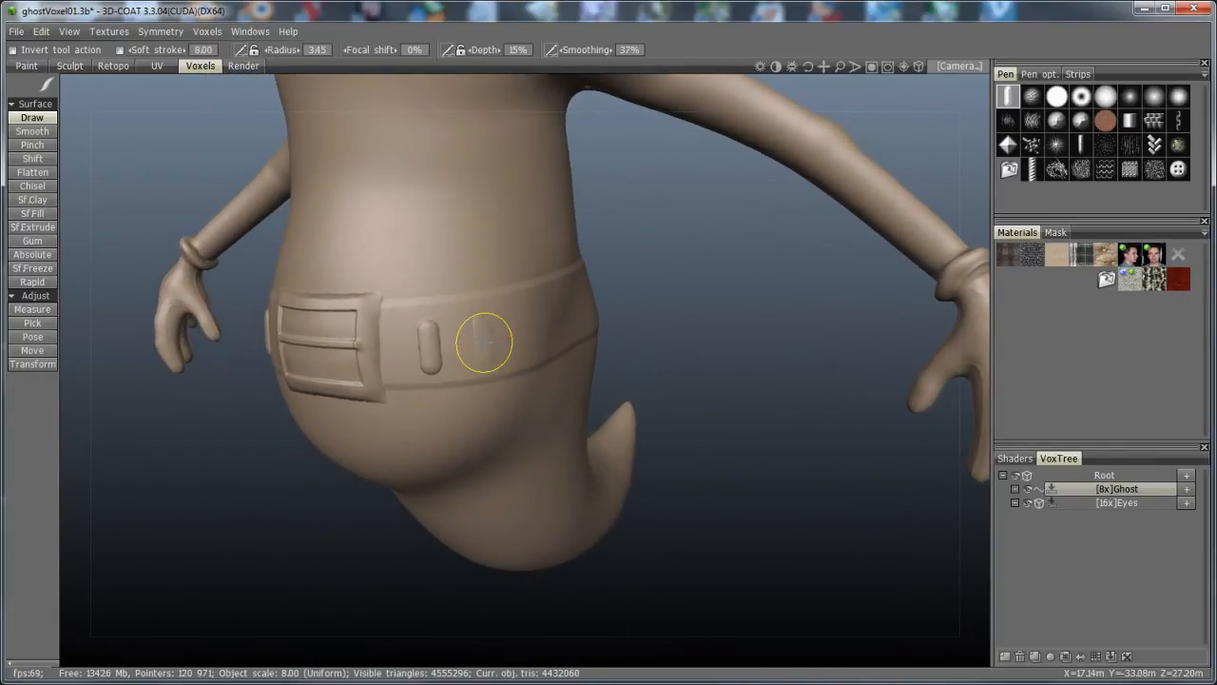
mouse_move(587, 342)
alt+mouse_down()
mouse_move(497, 332)
mouse_move(513, 326)
alt+mouse_up()
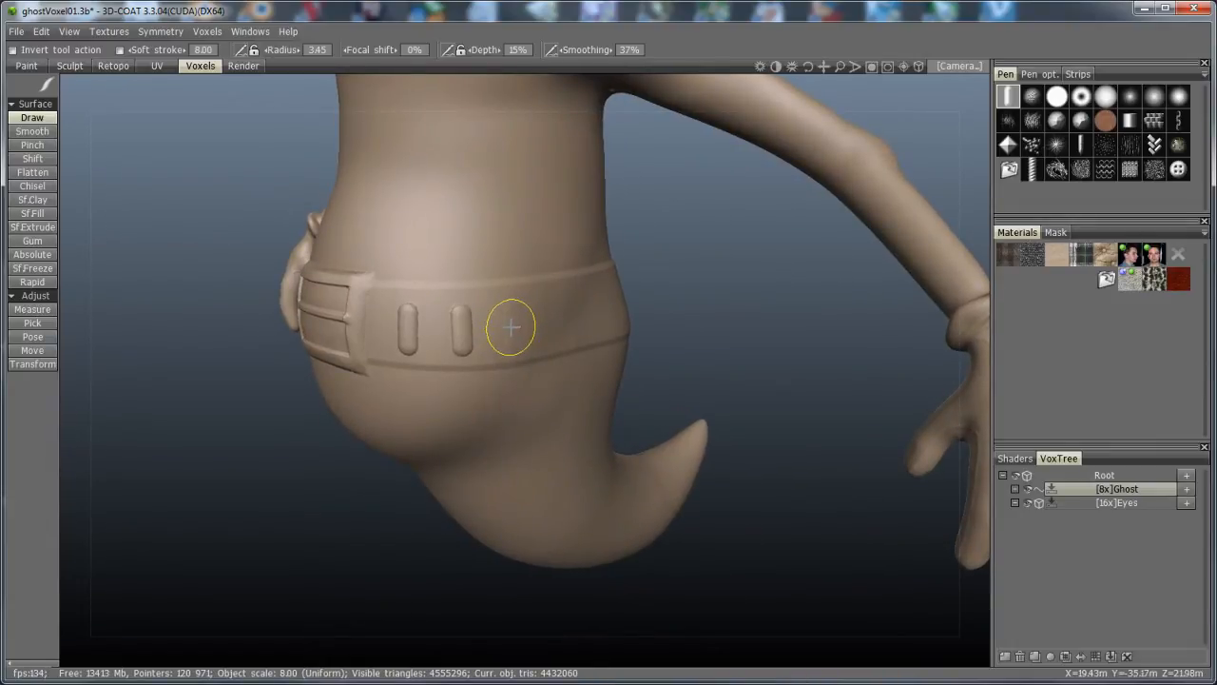
alt+drag(659, 335, 535, 318)
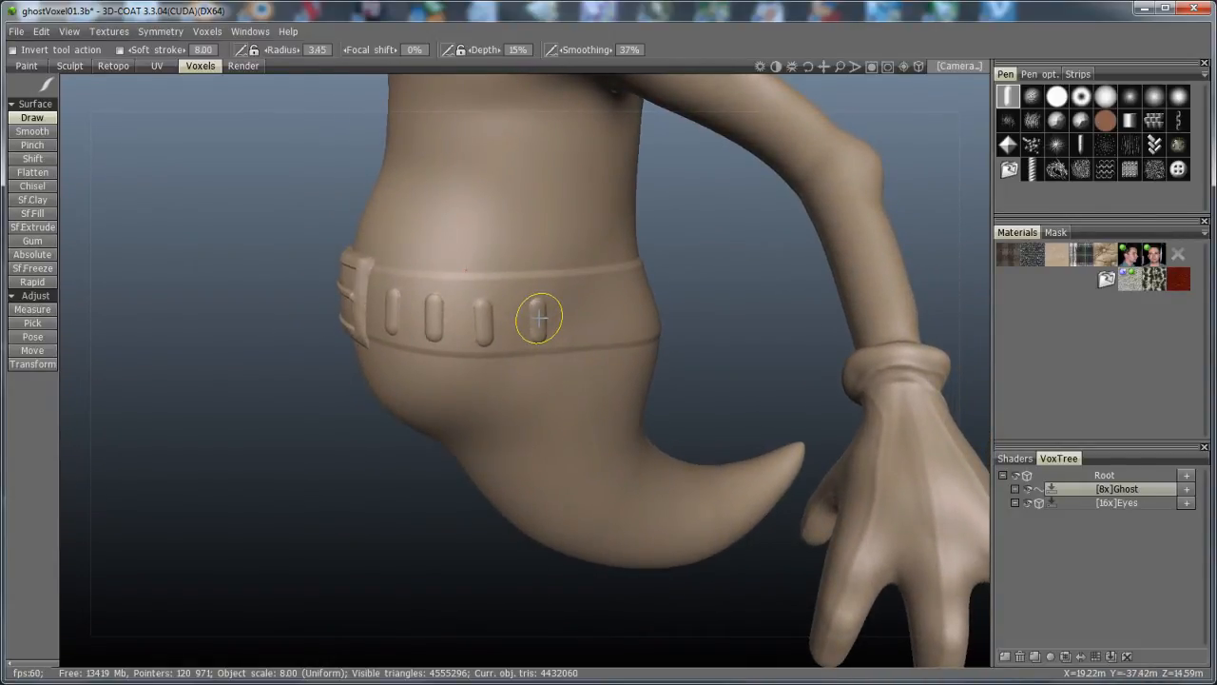
mouse_move(606, 319)
alt+mouse_down()
mouse_move(635, 321)
mouse_move(576, 304)
mouse_move(583, 312)
alt+mouse_up()
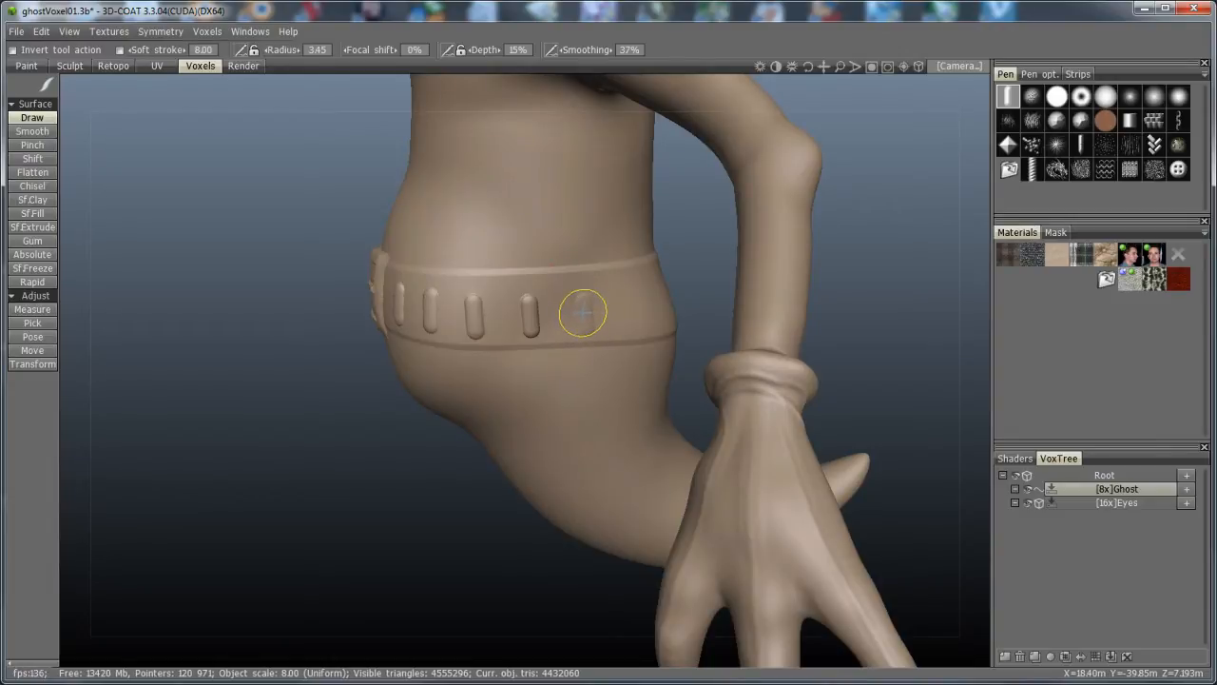
mouse_move(583, 312)
mouse_down()
mouse_move(769, 333)
mouse_move(736, 324)
mouse_move(747, 361)
mouse_move(733, 302)
mouse_up()
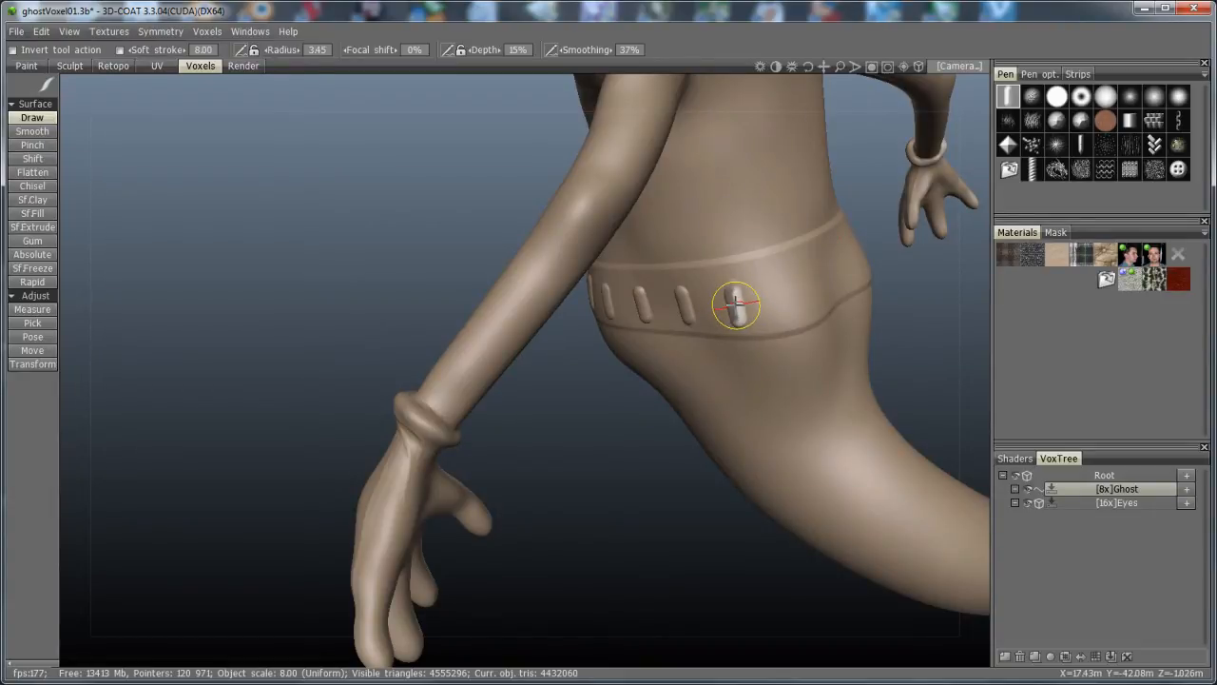
- Continue the row of capsule studs around the back of the belt and convert the ghost layer to voxel mode
alt+drag(802, 305, 810, 314)
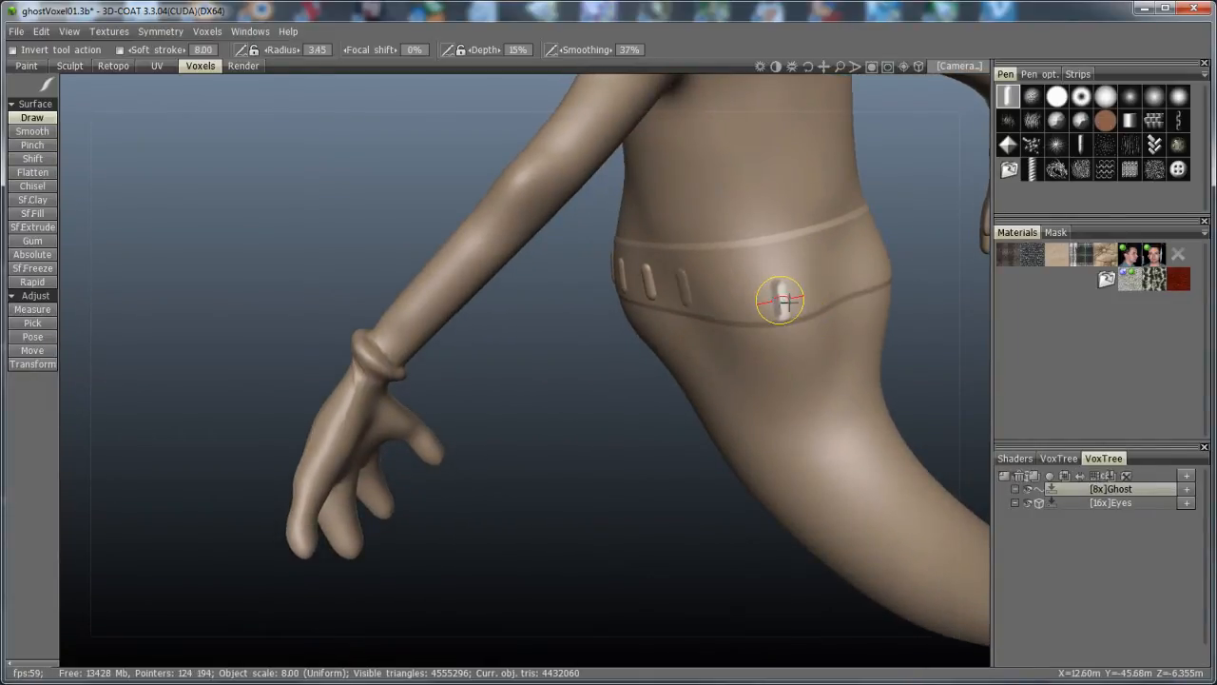
alt+drag(734, 326, 671, 365)
mouse_move(671, 364)
alt+right_down()
mouse_move(777, 353)
mouse_move(744, 317)
alt+right_up()
alt+middle_drag(744, 318, 642, 454)
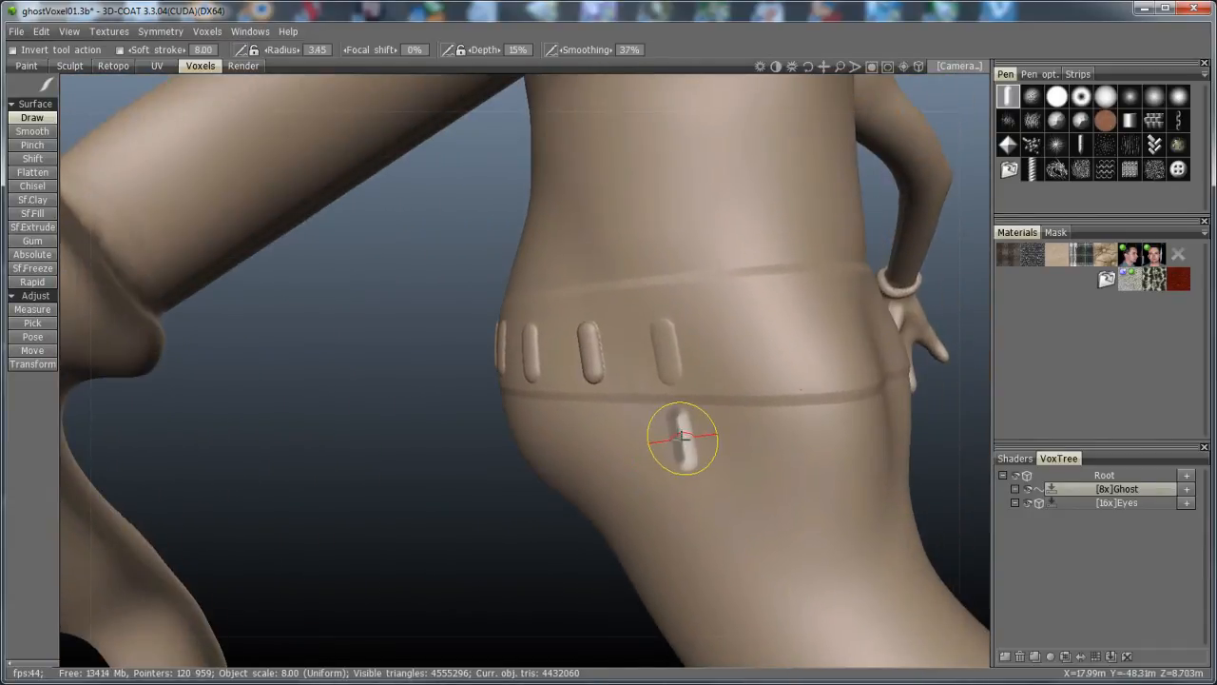
alt+drag(535, 453, 559, 446)
drag(645, 355, 674, 335)
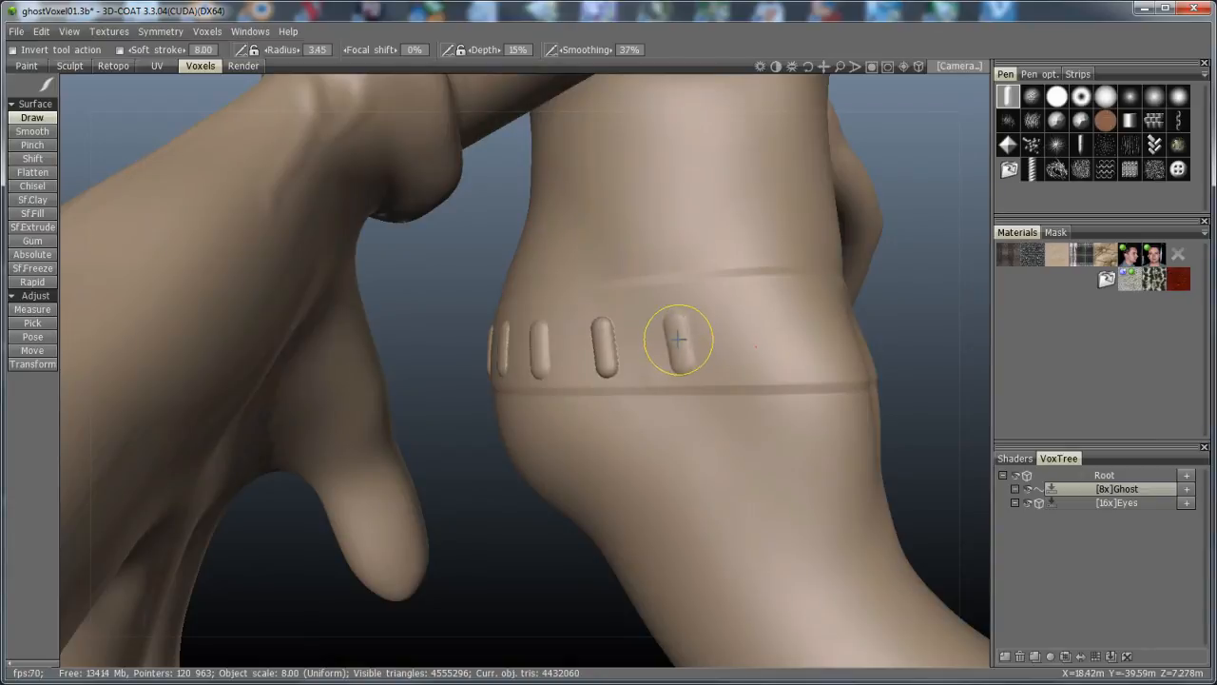
mouse_move(737, 378)
alt+mouse_down()
mouse_move(706, 413)
mouse_move(701, 372)
alt+mouse_up()
scroll(700, 371, down, 3)
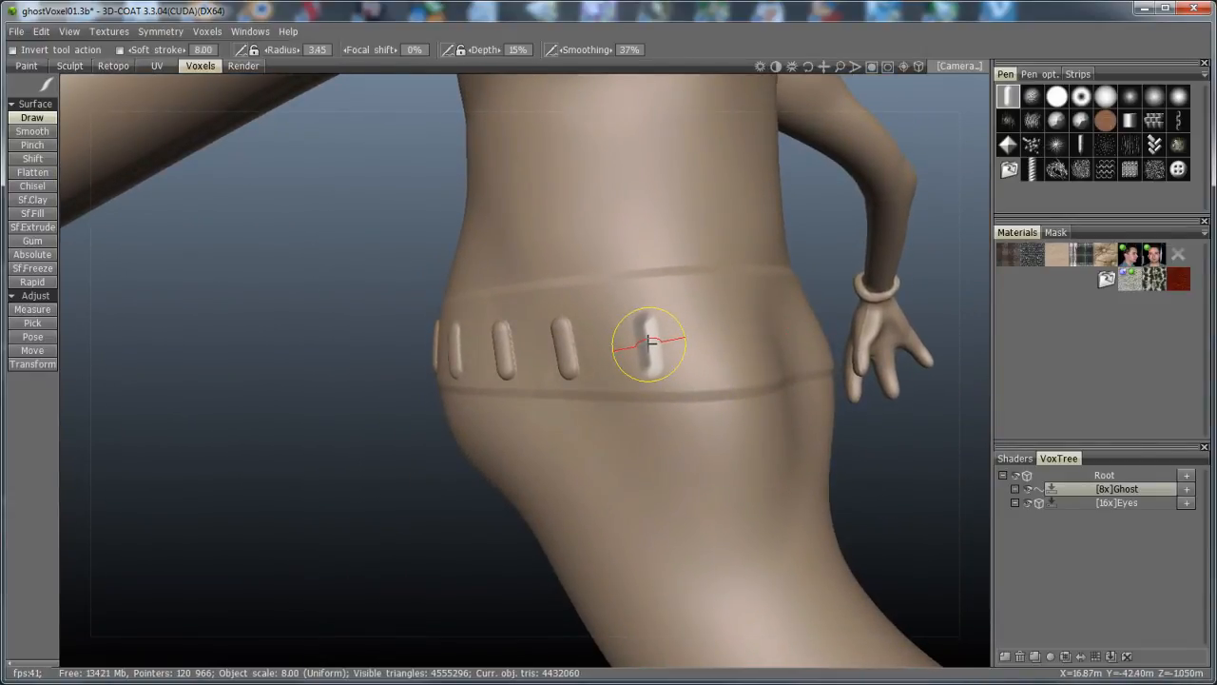
mouse_move(647, 342)
alt+mouse_down()
mouse_move(736, 348)
mouse_move(719, 345)
alt+mouse_up()
click(719, 344)
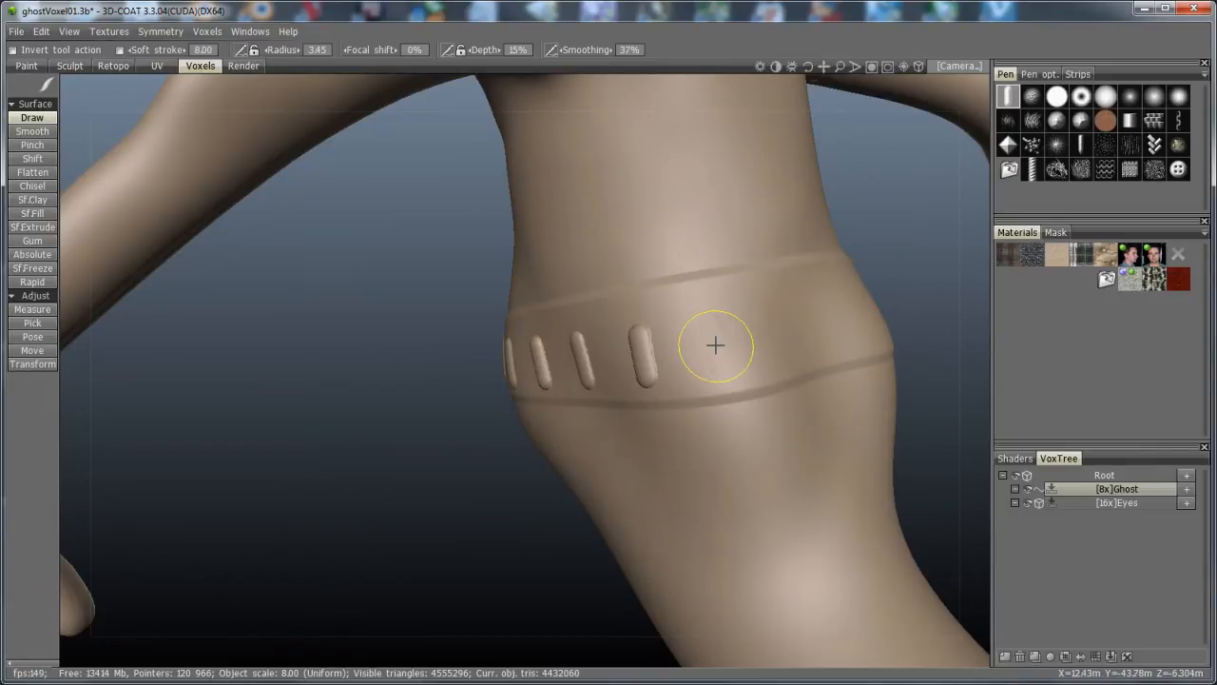
mouse_move(771, 343)
alt+mouse_down()
mouse_move(663, 402)
mouse_move(677, 399)
alt+mouse_up()
drag(789, 306, 919, 470)
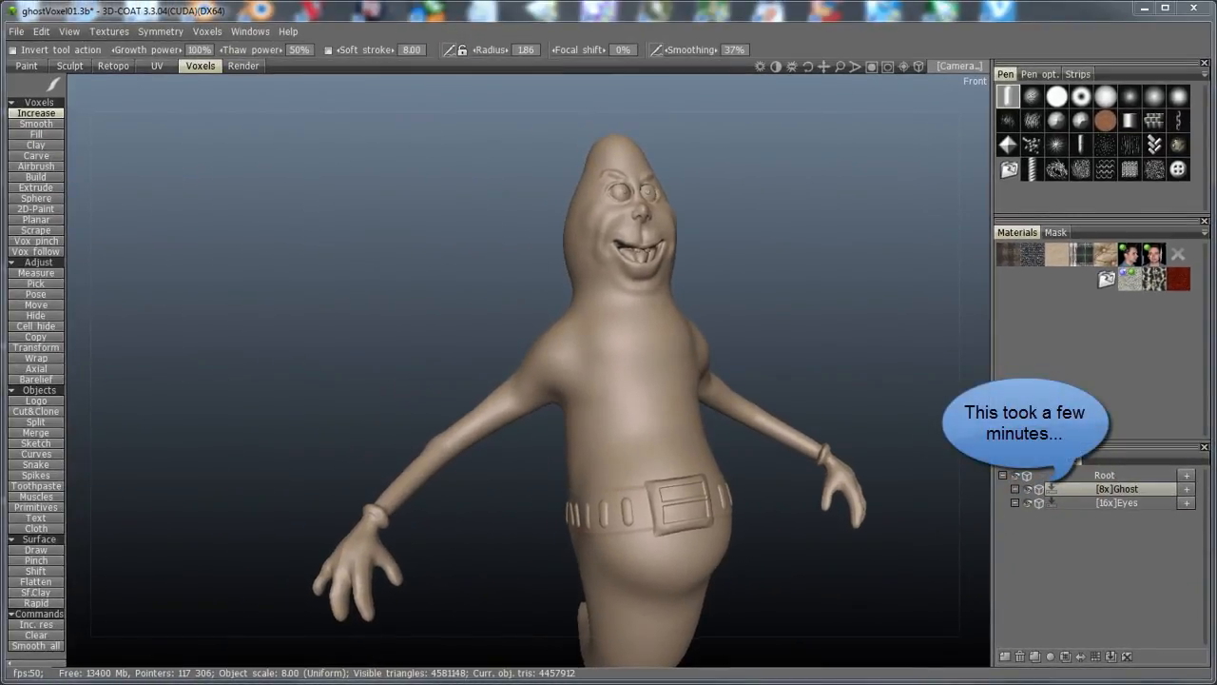
- Turn on symmetry for sculpting around the ghost's head and neck
drag(892, 389, 857, 398)
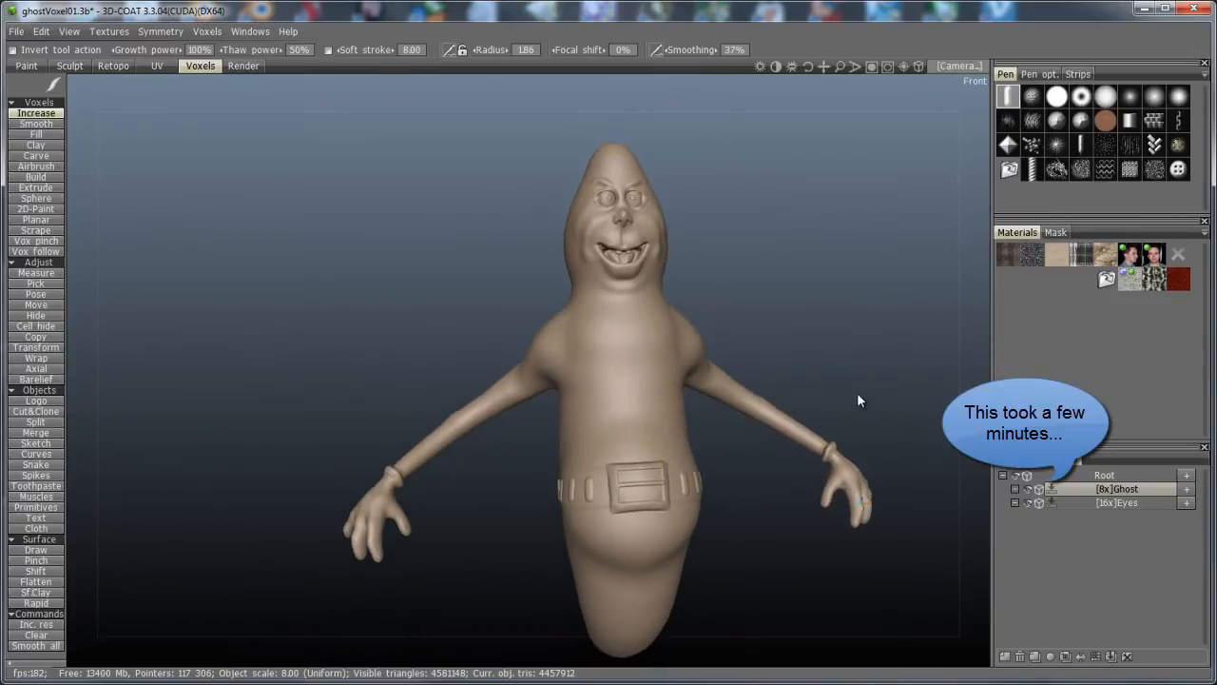
middle_drag(852, 360, 728, 378)
right_drag(727, 349, 772, 369)
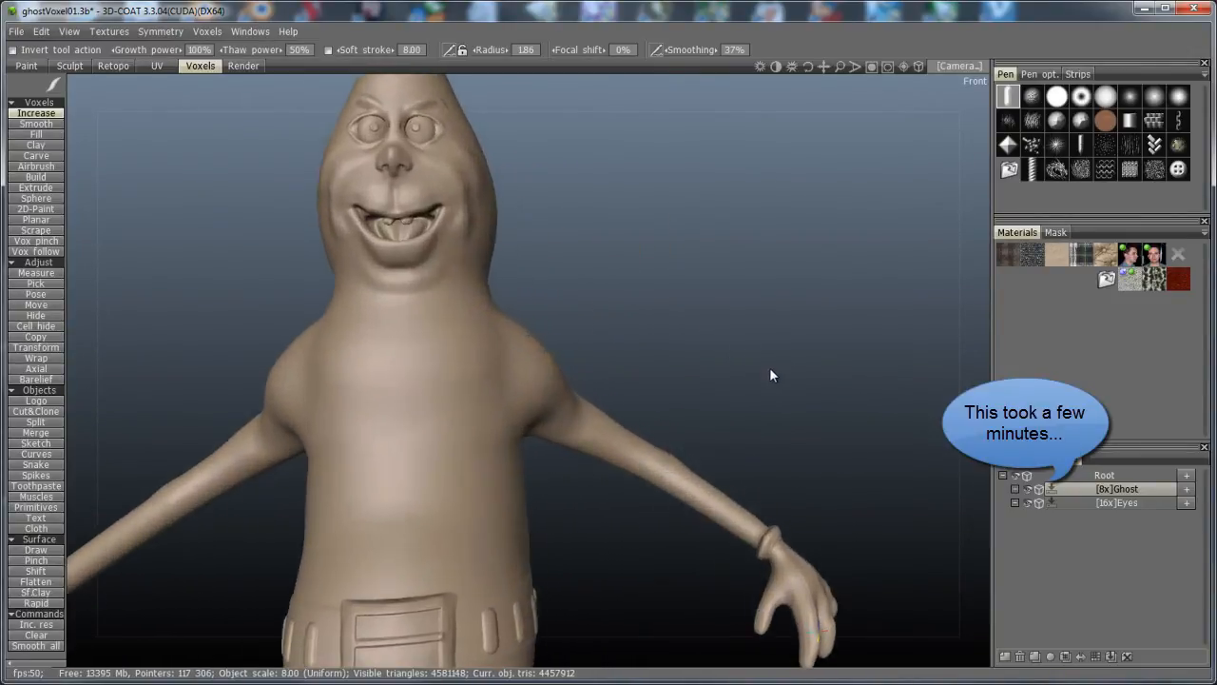
middle_drag(726, 334, 822, 456)
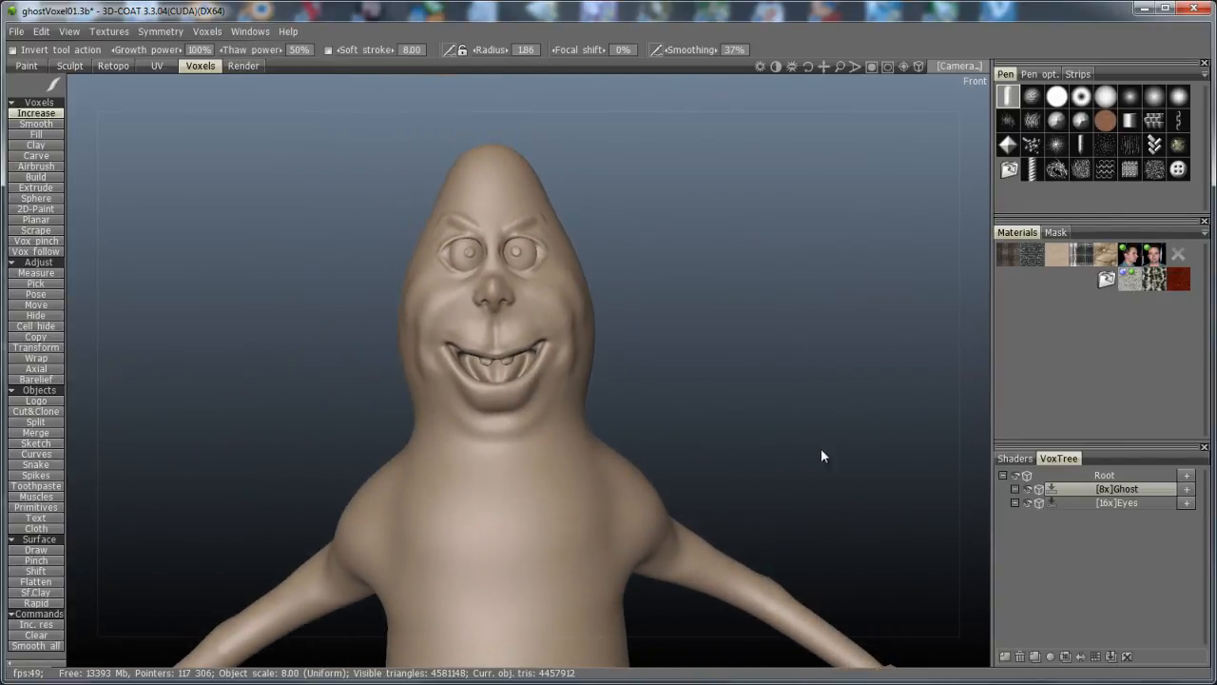
right_drag(821, 451, 804, 439)
middle_drag(753, 419, 806, 410)
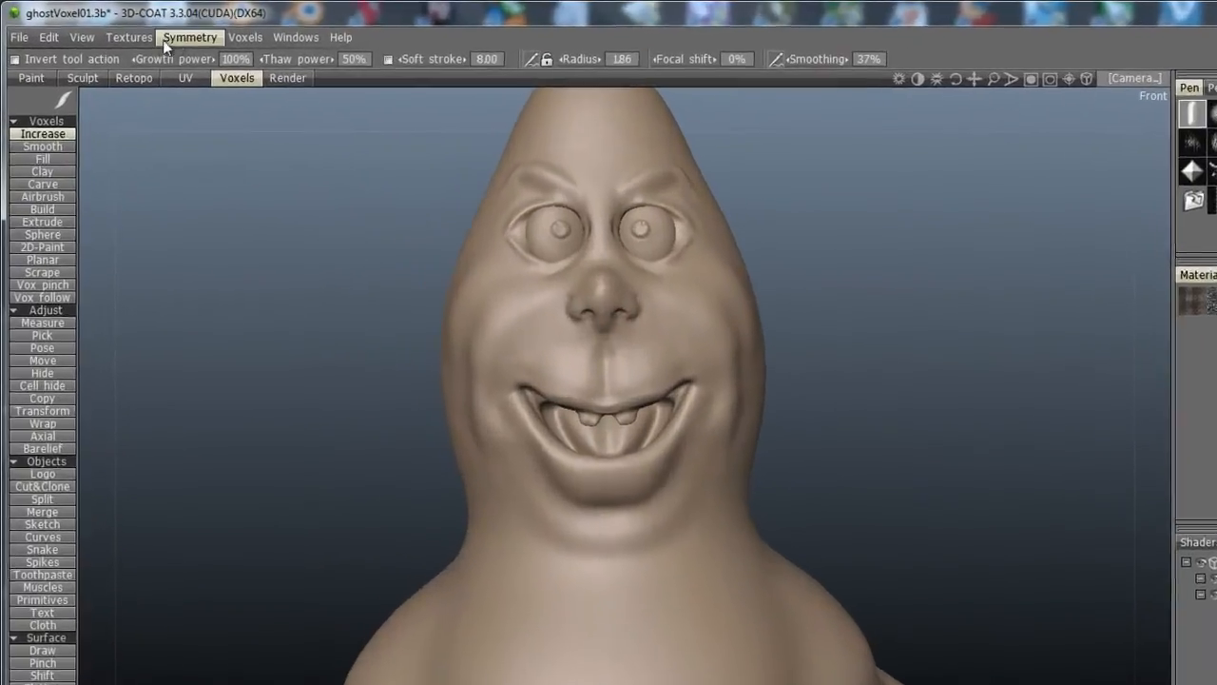
click(161, 33)
click(165, 71)
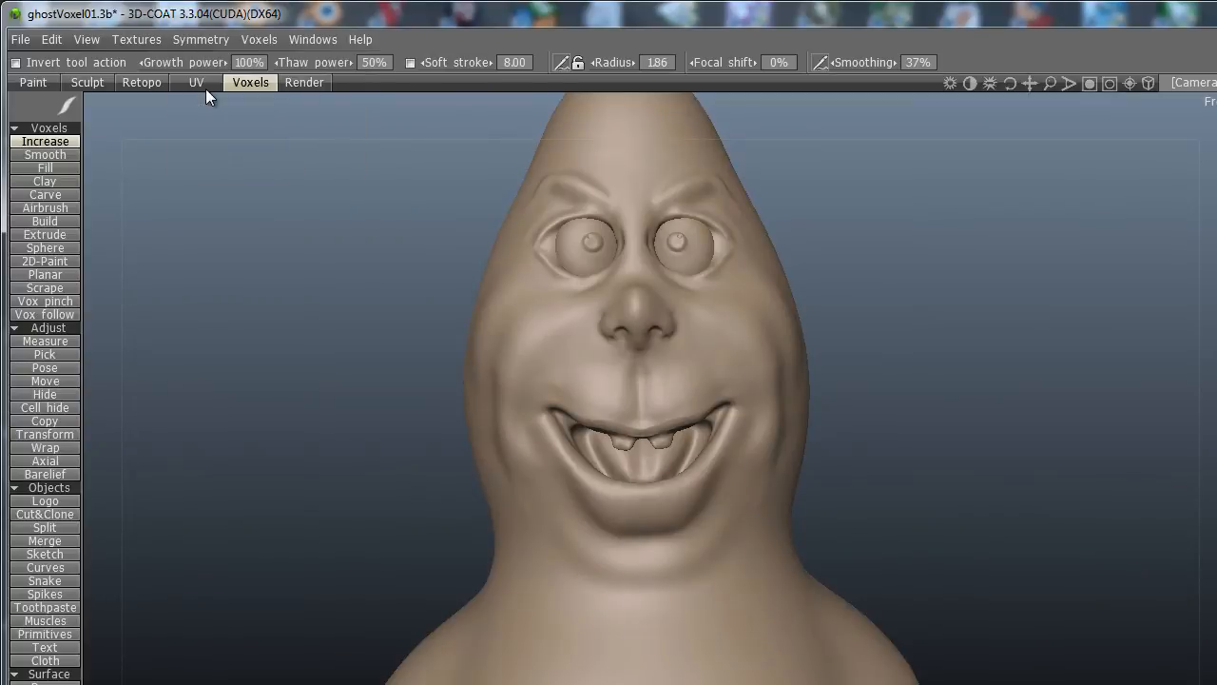
- Choose the voxel Build tool with a soft round brush alpha, radius 2.80 and depth 55%
click(60, 220)
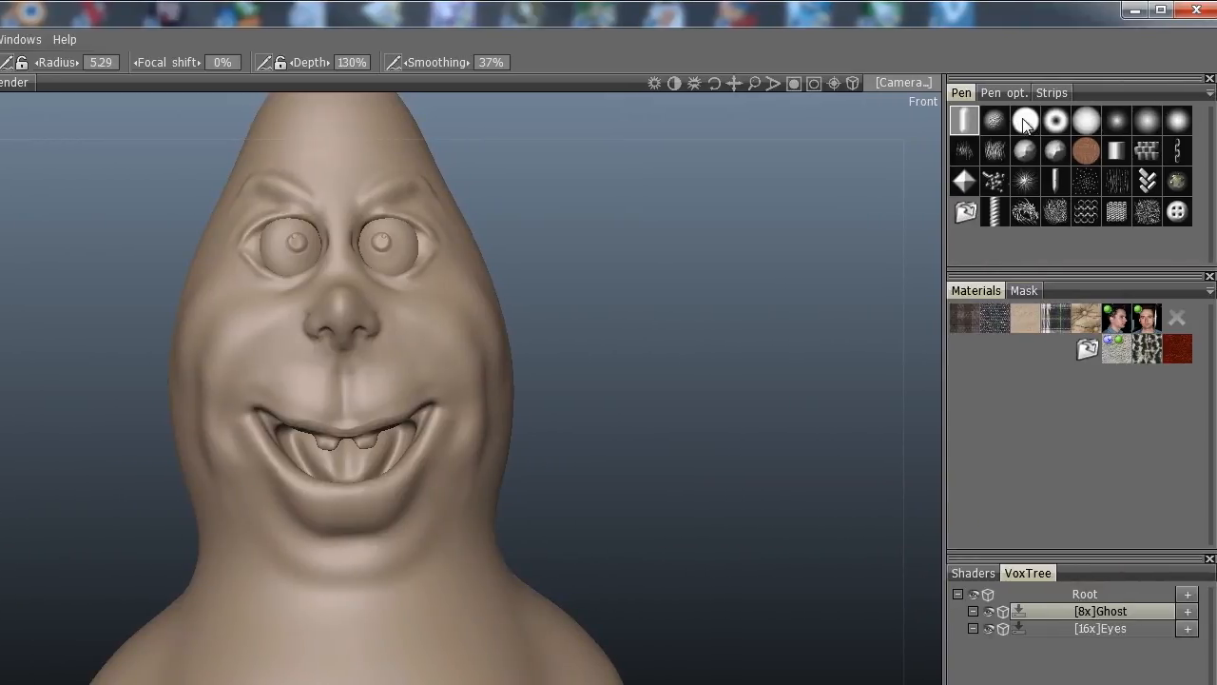
click(1024, 122)
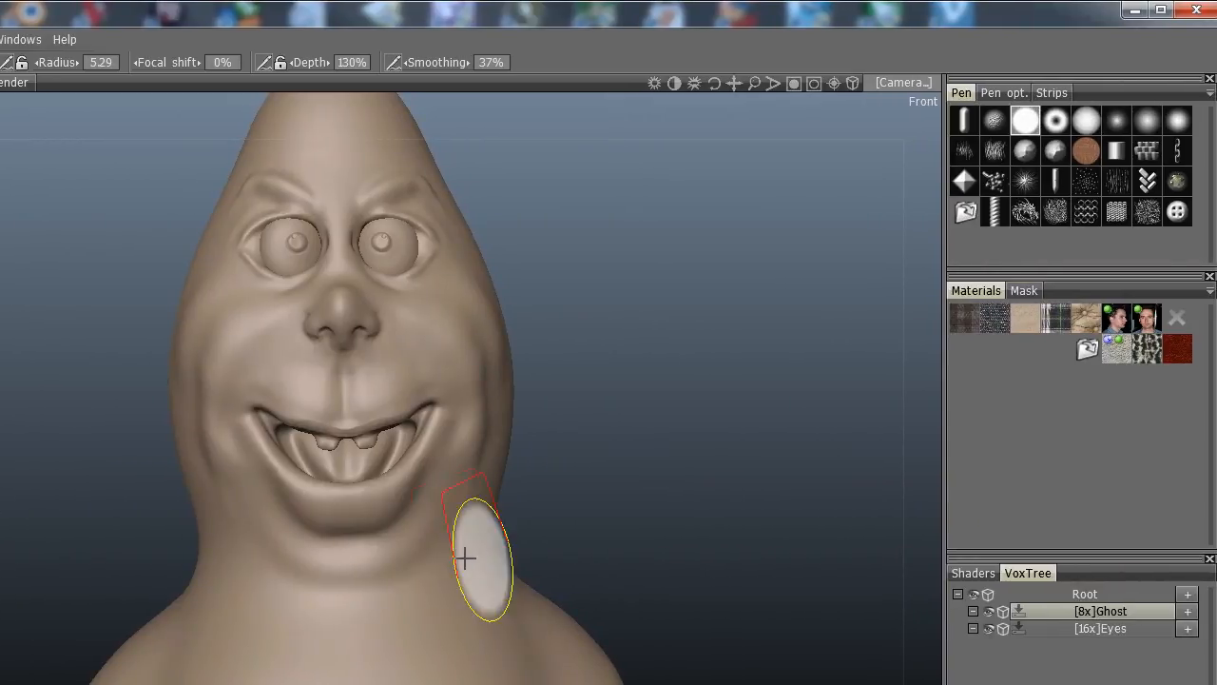
click(1150, 123)
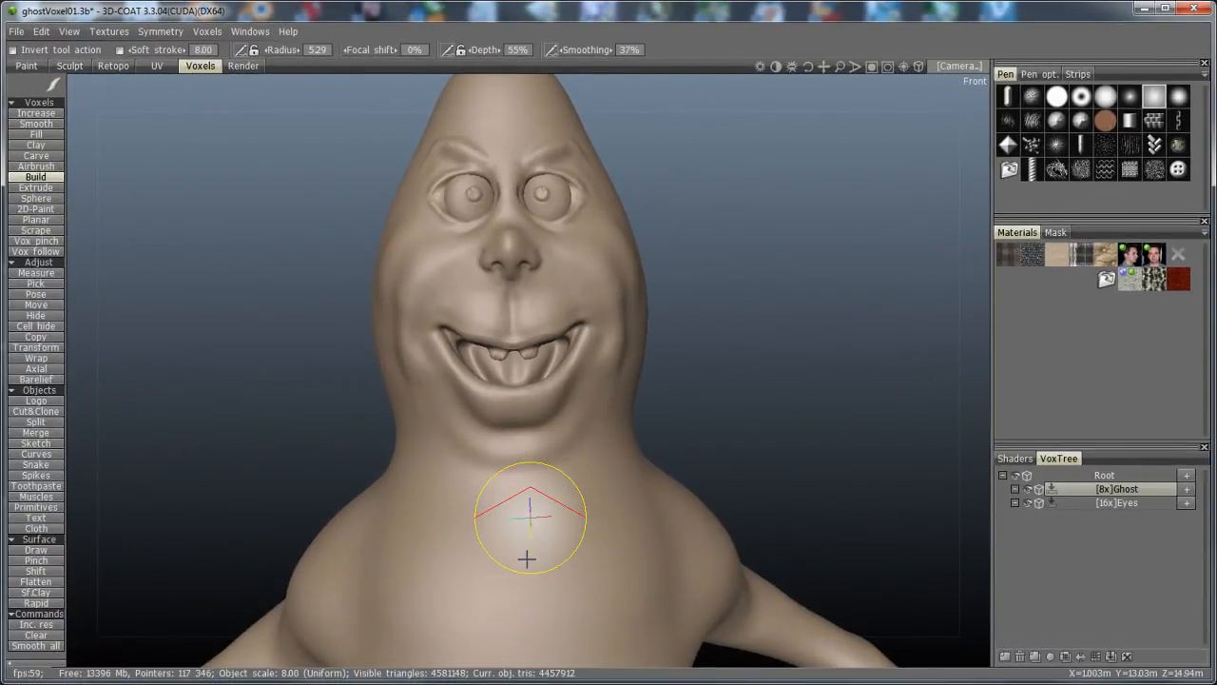
right_drag(527, 559, 505, 546)
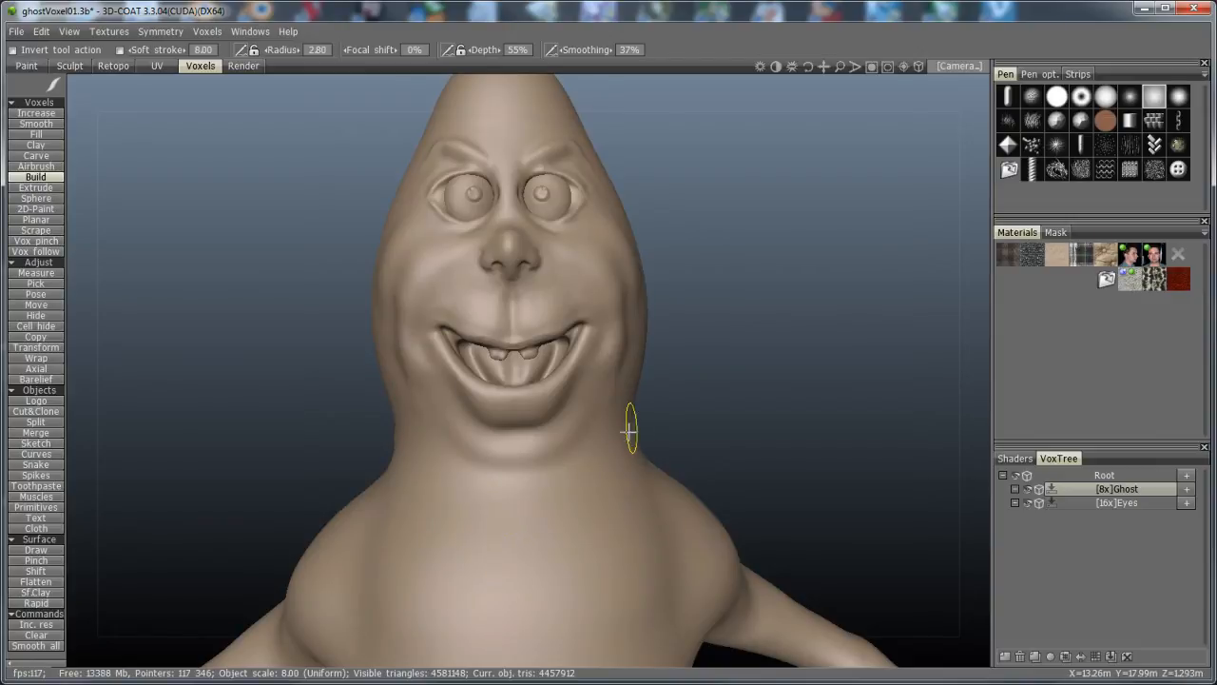
- Build up a symmetrical V-shaped bandana below the chin, with curved cloth folds inside its outline
mouse_move(630, 432)
mouse_down()
mouse_move(581, 492)
mouse_move(514, 534)
mouse_move(549, 536)
mouse_up()
mouse_move(632, 433)
mouse_down()
mouse_move(579, 599)
mouse_move(520, 655)
mouse_up()
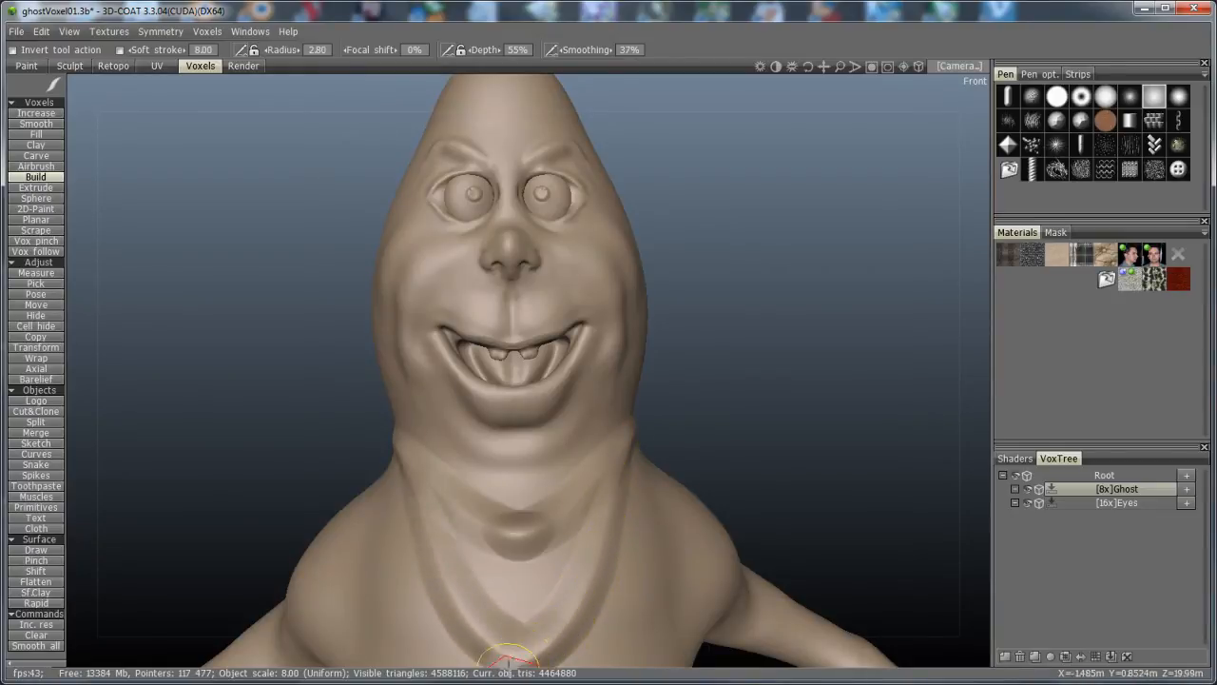
mouse_move(604, 473)
mouse_down()
mouse_move(576, 539)
mouse_move(516, 596)
mouse_move(535, 577)
mouse_move(435, 500)
mouse_move(496, 560)
mouse_move(555, 542)
mouse_move(602, 506)
mouse_move(531, 614)
mouse_move(516, 555)
mouse_up()
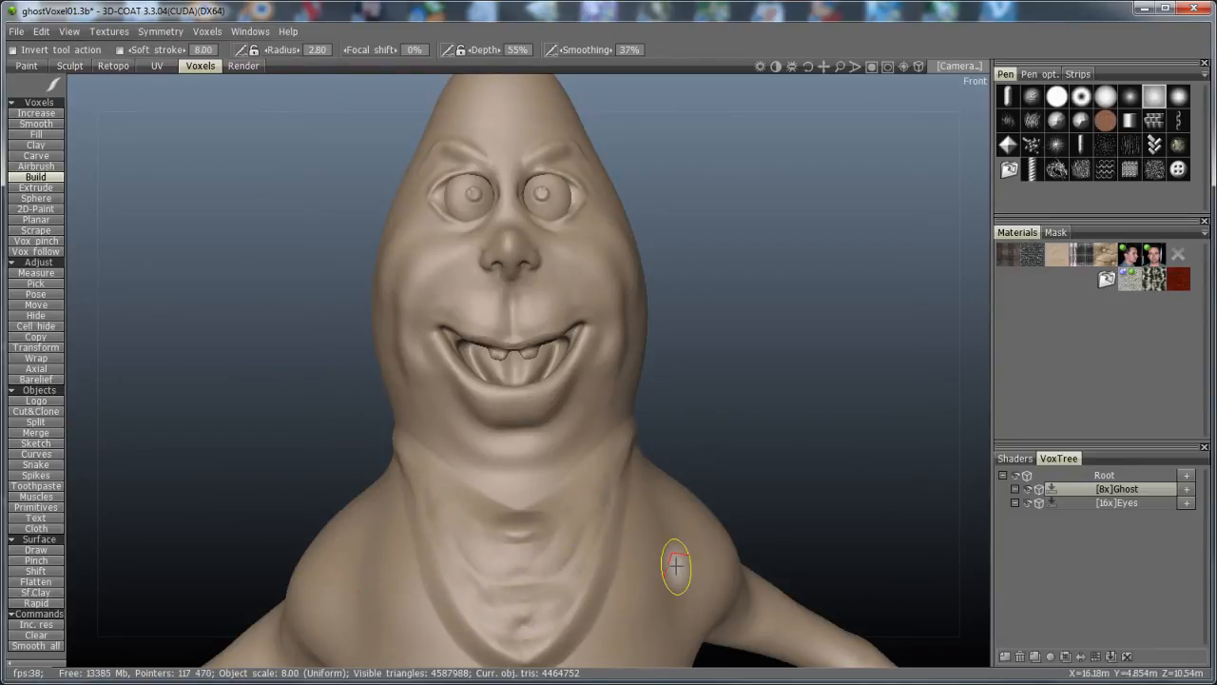
- Extend the bandana's band around the back of the neck and build a knot with two short hanging ends
drag(810, 502, 683, 504)
drag(918, 441, 603, 470)
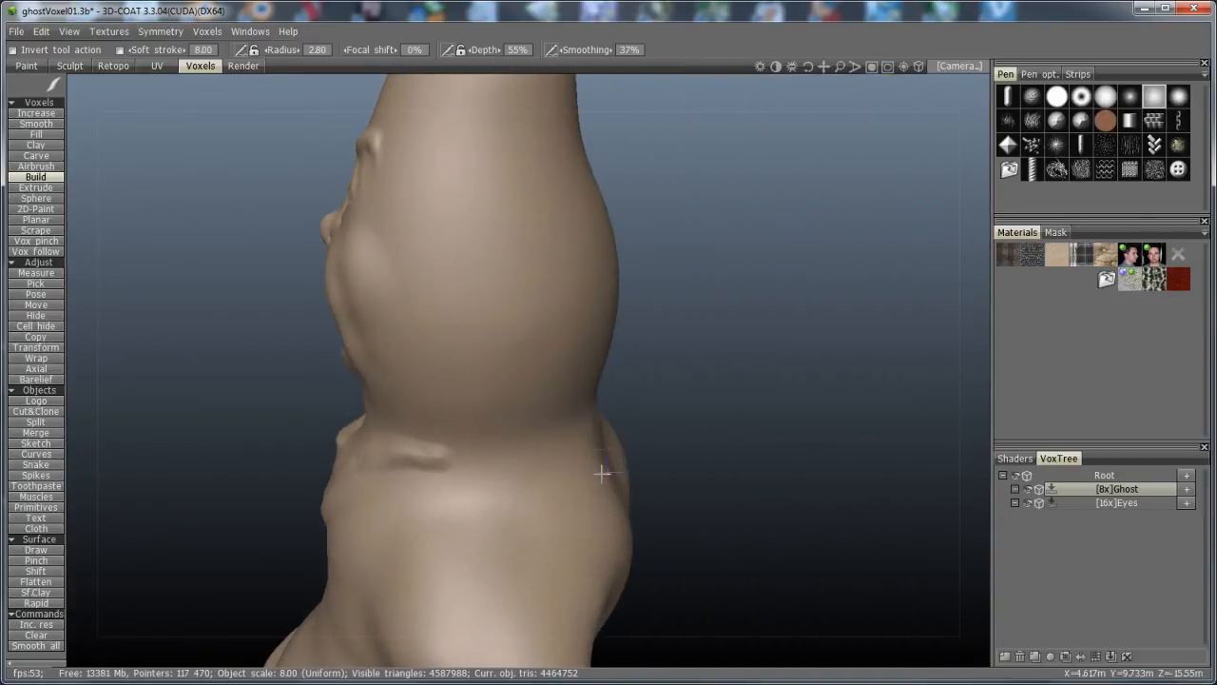
mouse_move(433, 453)
mouse_down()
mouse_move(400, 443)
mouse_move(473, 465)
mouse_move(549, 462)
mouse_move(590, 440)
mouse_move(448, 460)
mouse_move(408, 448)
mouse_move(380, 461)
mouse_up()
mouse_move(695, 519)
mouse_down()
mouse_move(641, 538)
mouse_move(597, 505)
mouse_up()
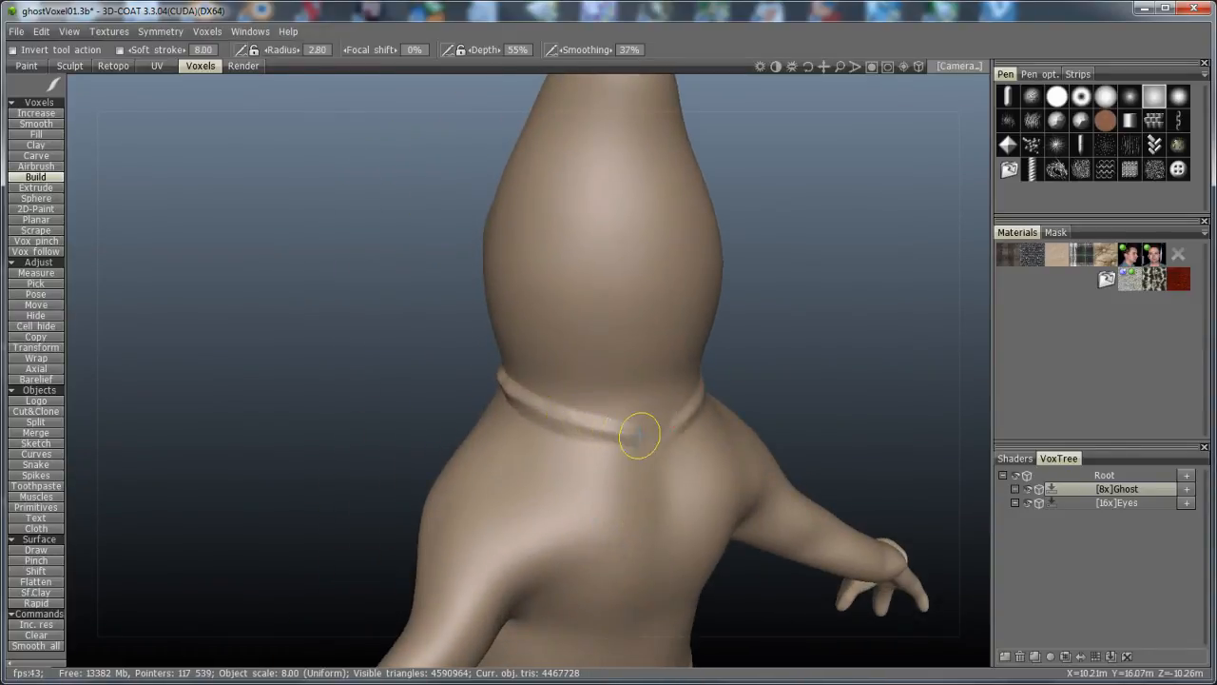
mouse_move(657, 443)
mouse_down()
mouse_move(685, 475)
mouse_move(656, 437)
mouse_move(670, 433)
mouse_move(681, 468)
mouse_move(647, 434)
mouse_move(674, 449)
mouse_move(660, 434)
mouse_up()
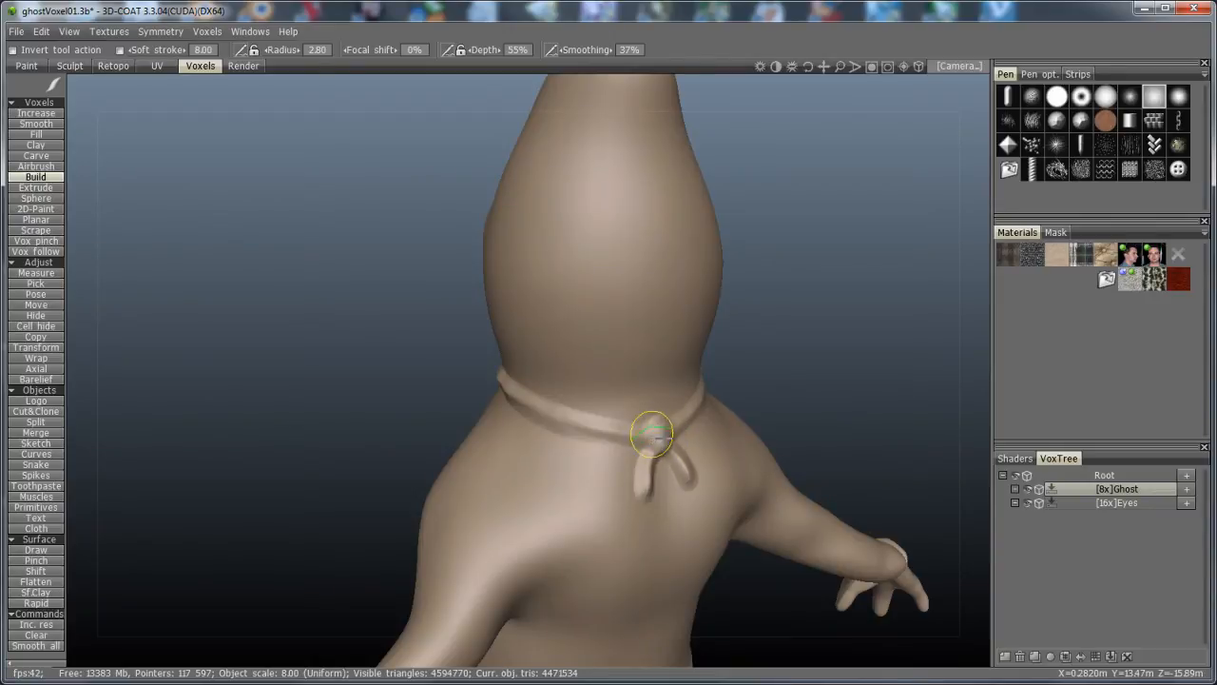
- Add softer folds across the bandana's front using a different soft round brush alpha, radius 3.43 and depth 31%
drag(279, 532, 742, 512)
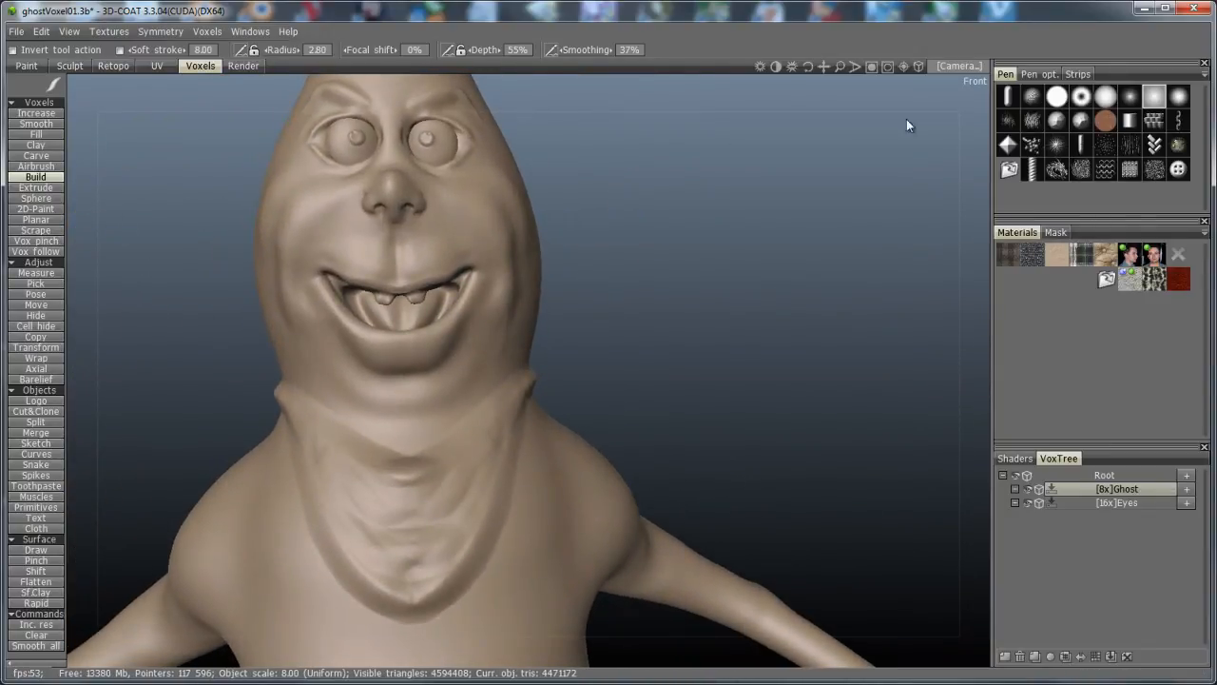
click(1180, 99)
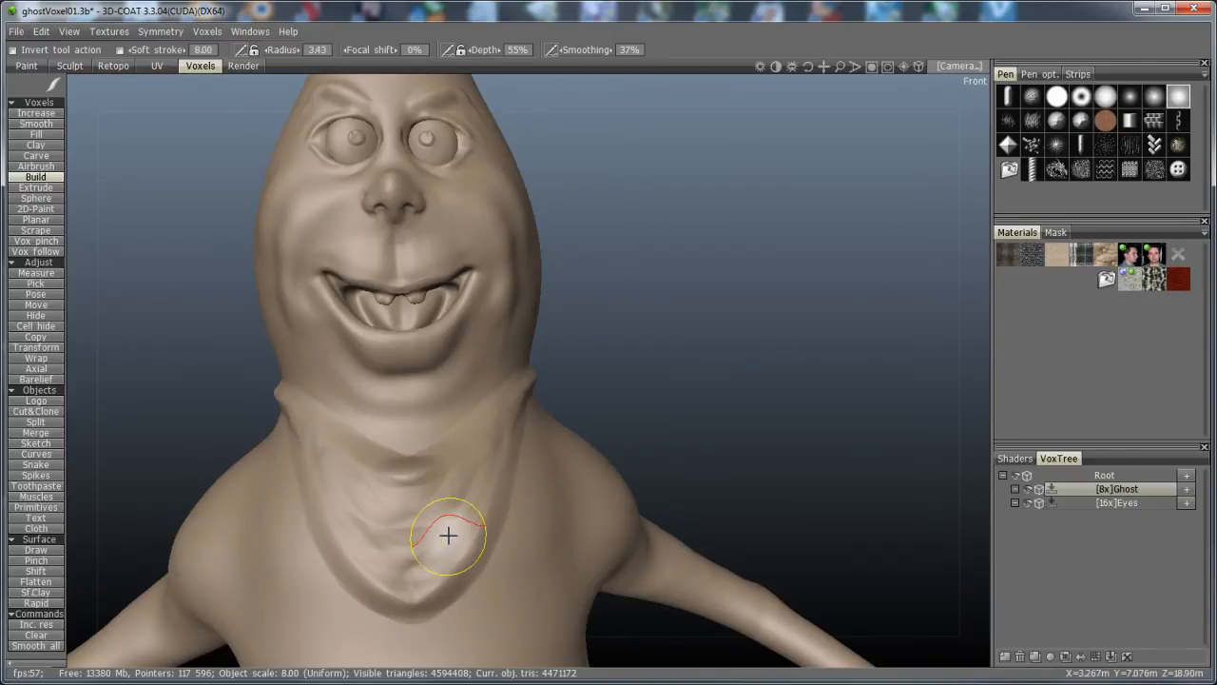
right_drag(429, 532, 424, 543)
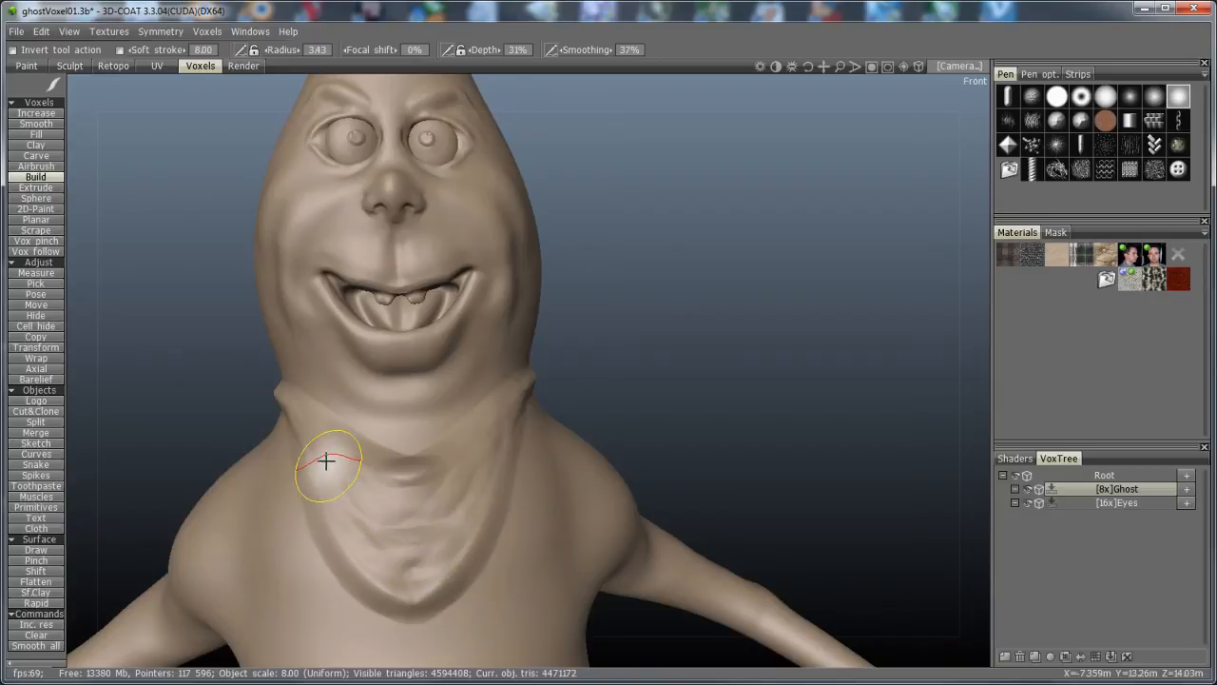
mouse_move(326, 457)
mouse_down()
mouse_move(399, 506)
mouse_move(468, 470)
mouse_up()
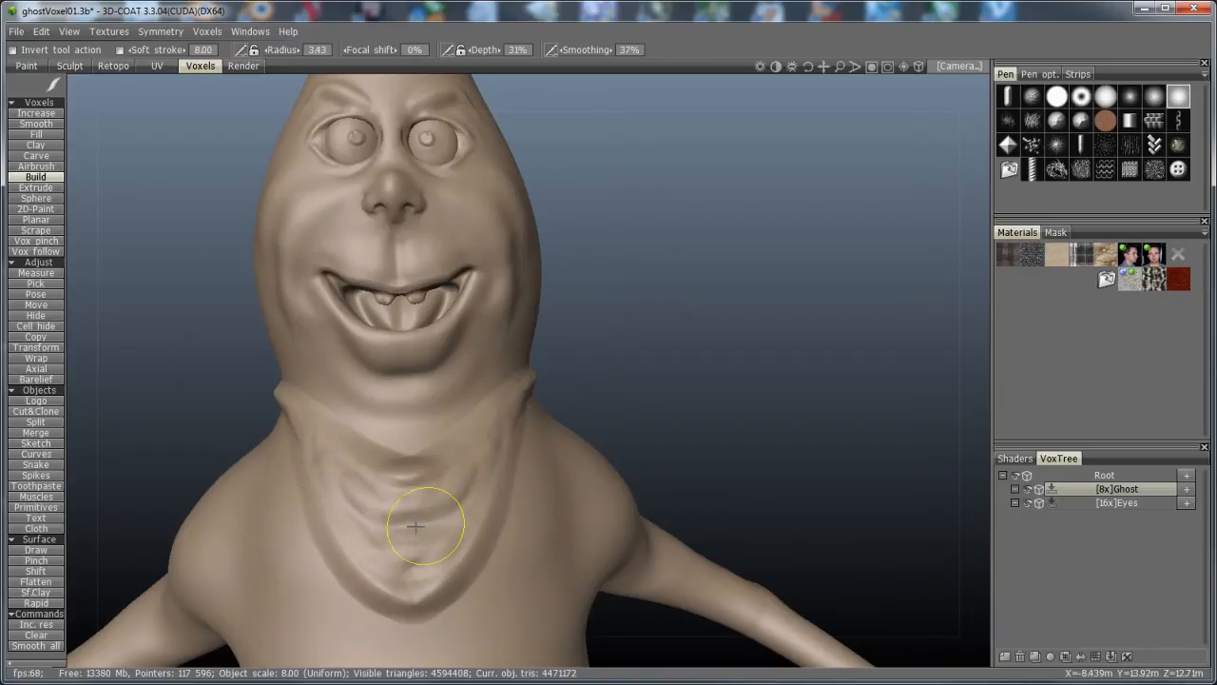
mouse_move(416, 526)
mouse_down()
mouse_move(326, 489)
mouse_move(372, 557)
mouse_move(427, 558)
mouse_move(481, 480)
mouse_move(421, 543)
mouse_move(429, 562)
mouse_move(399, 558)
mouse_move(337, 490)
mouse_up()
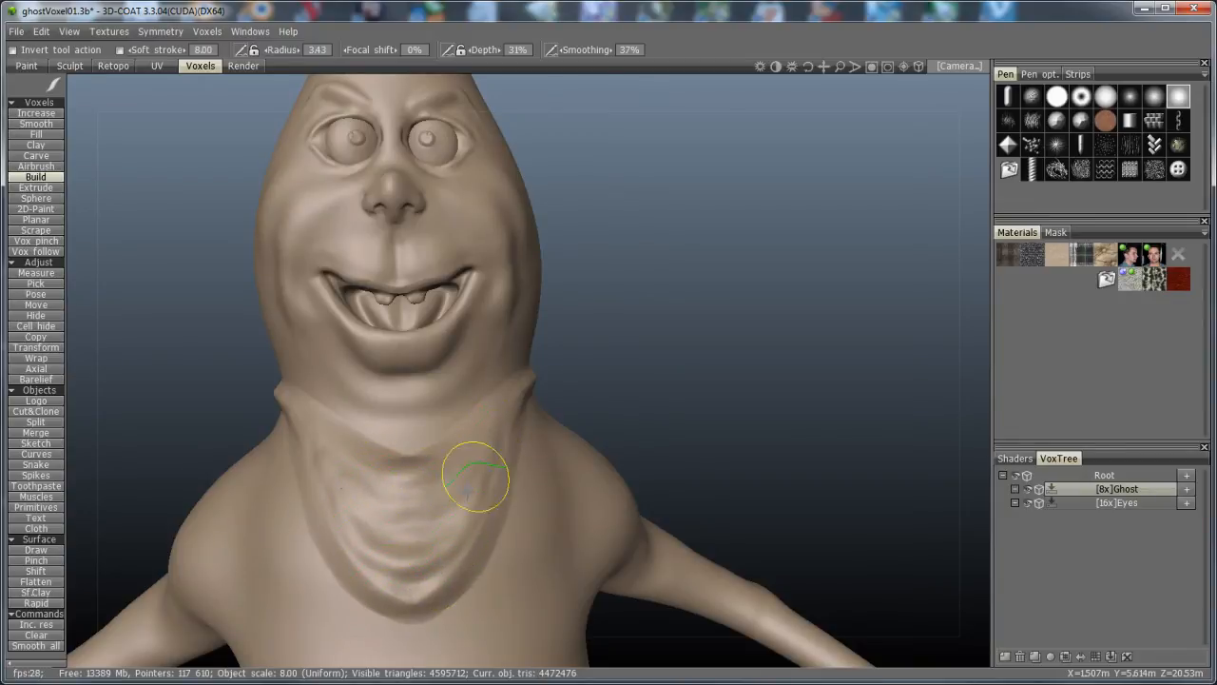
- Smooth the bandana's band and edge at the side of the neck with radius 1.68 and smoothing 42%
mouse_move(620, 431)
mouse_down()
mouse_move(692, 457)
mouse_move(571, 497)
mouse_move(557, 374)
mouse_up()
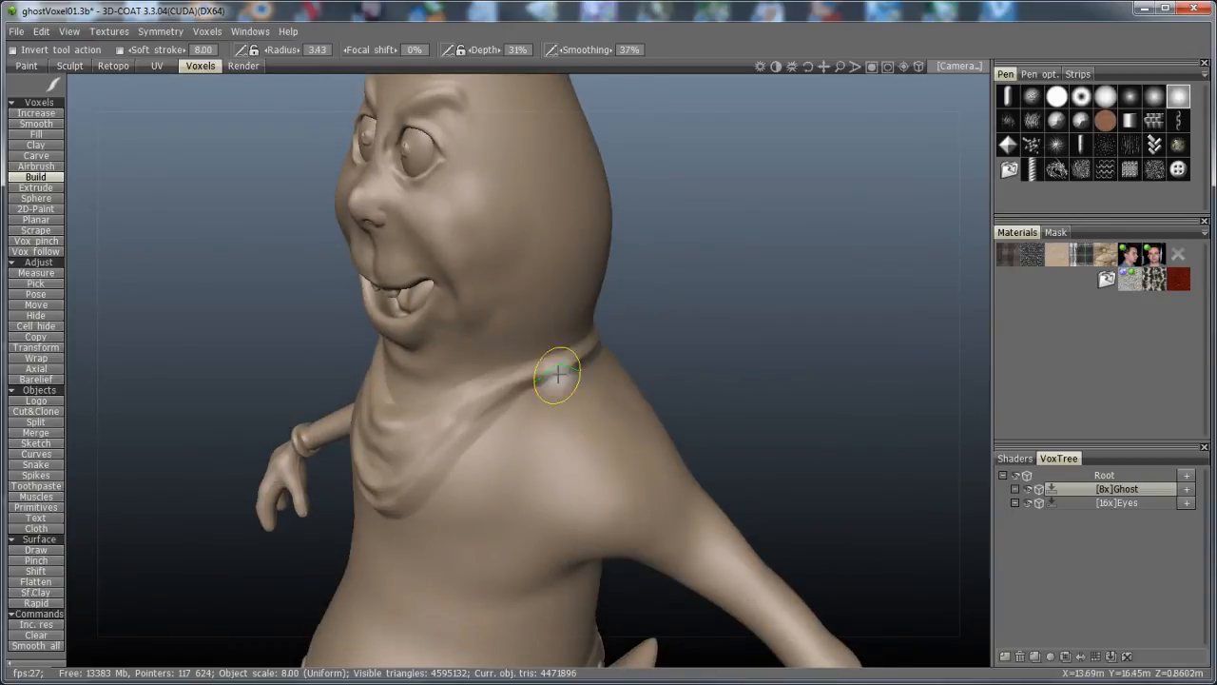
right_drag(546, 368, 526, 379)
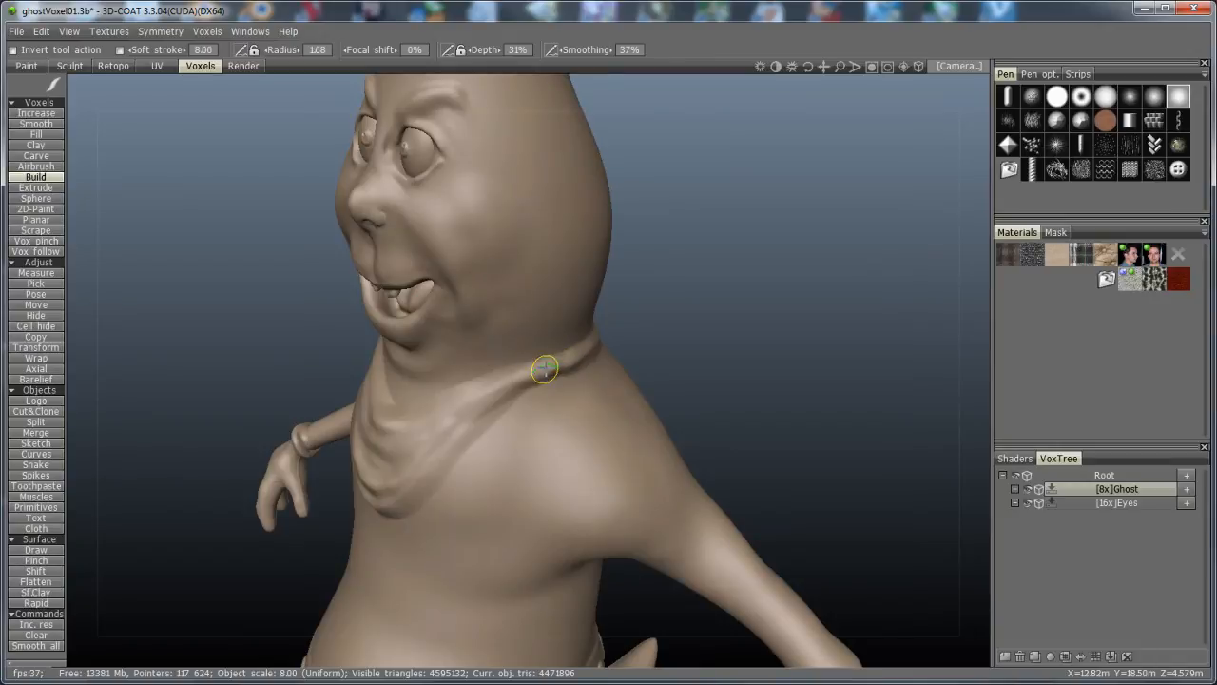
shift+drag(545, 369, 560, 361)
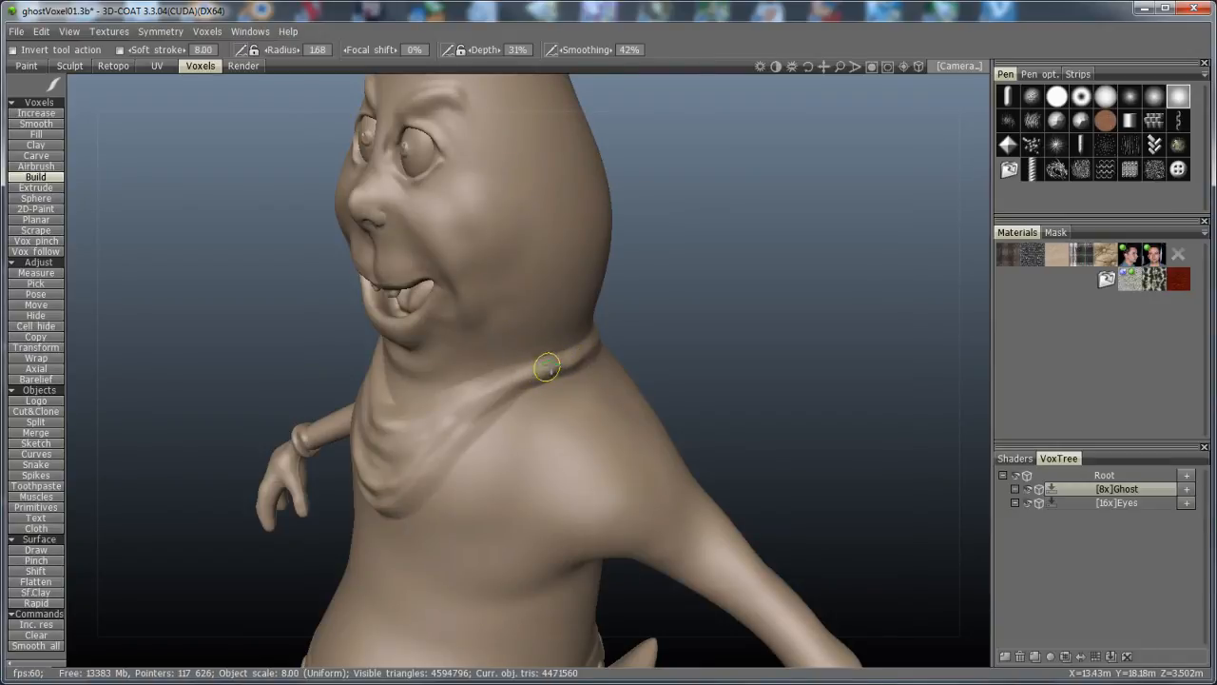
shift+drag(456, 429, 483, 403)
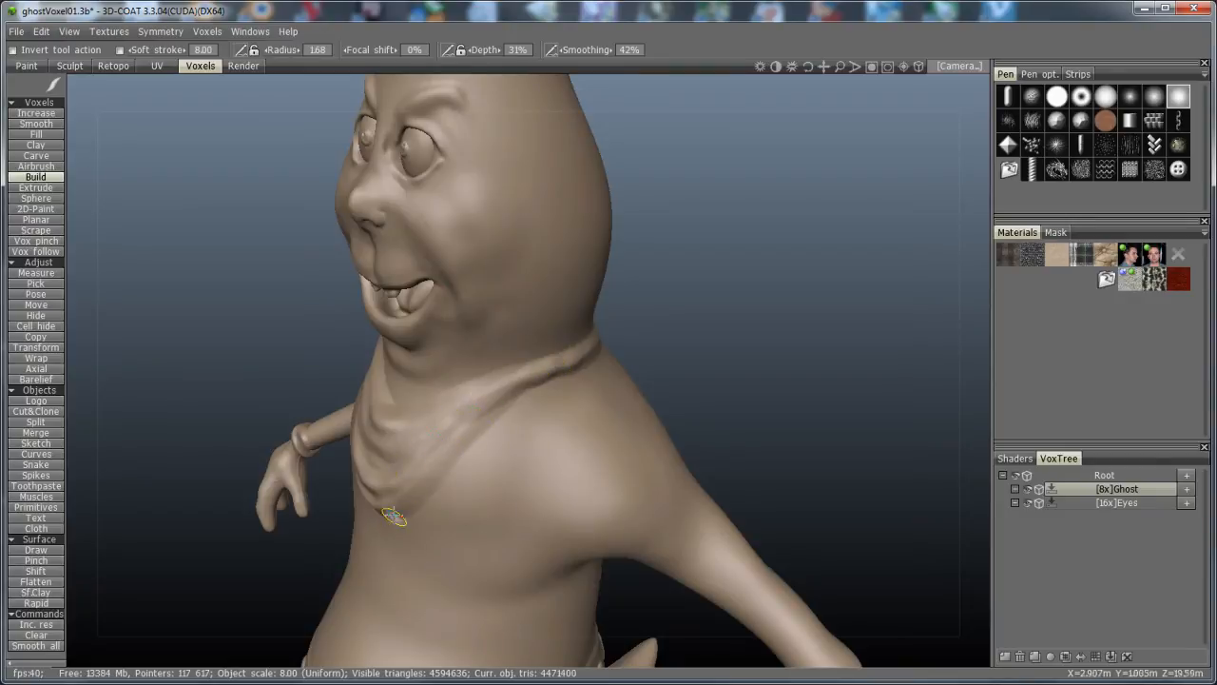
- Refine the creases around the knot and its hanging ends at the back of the neck with Build, radius 0.62
mouse_move(458, 561)
alt+mouse_down()
mouse_move(609, 542)
mouse_move(695, 515)
mouse_move(891, 502)
alt+mouse_up()
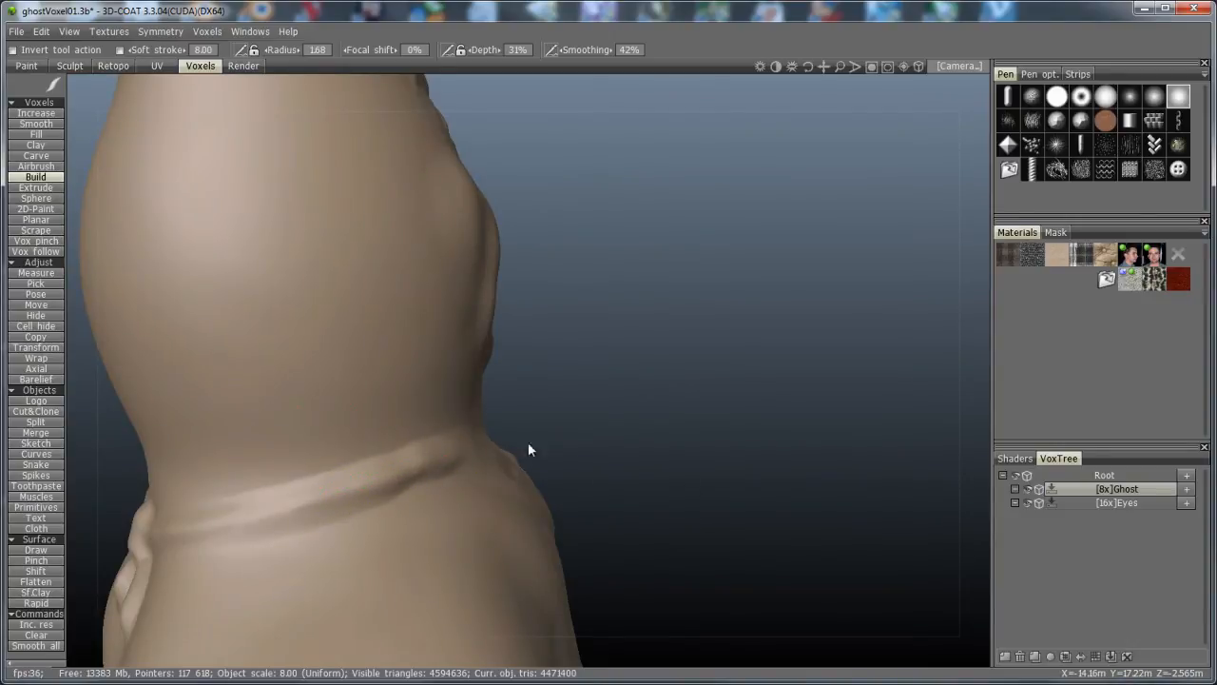
alt+drag(529, 449, 901, 323)
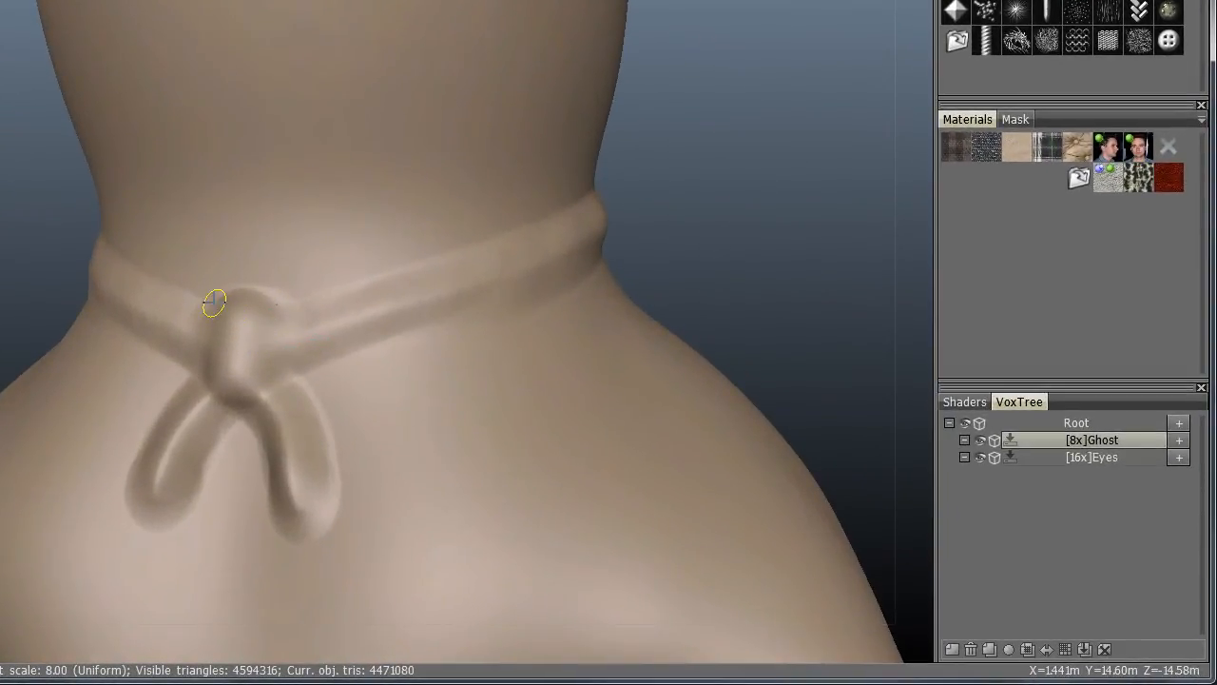
drag(248, 386, 267, 369)
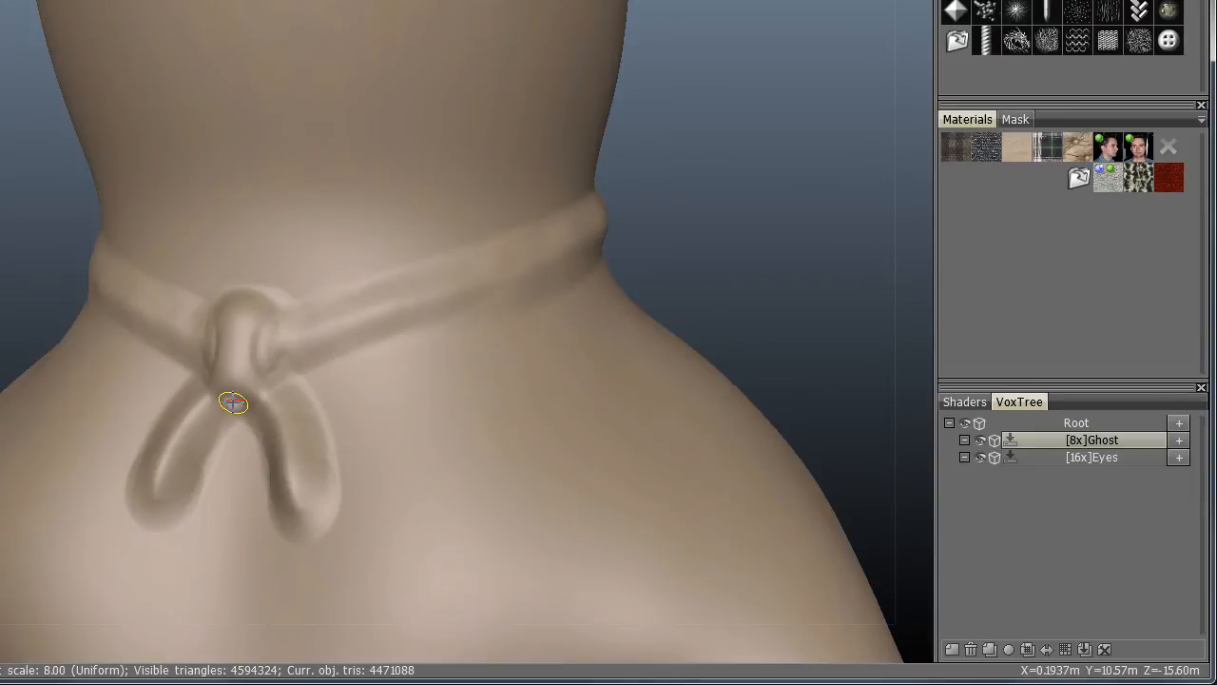
drag(204, 454, 192, 497)
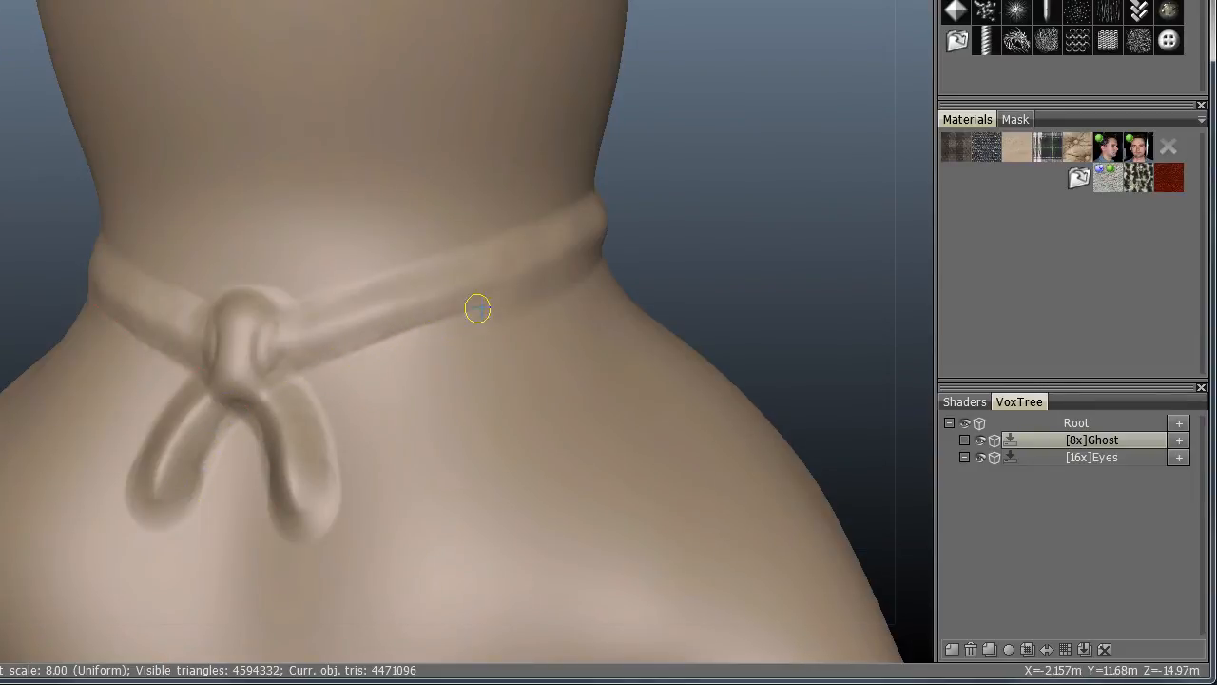
- Define the lower and upper edges of the bandana's band running from the knot around the neck
drag(541, 288, 329, 356)
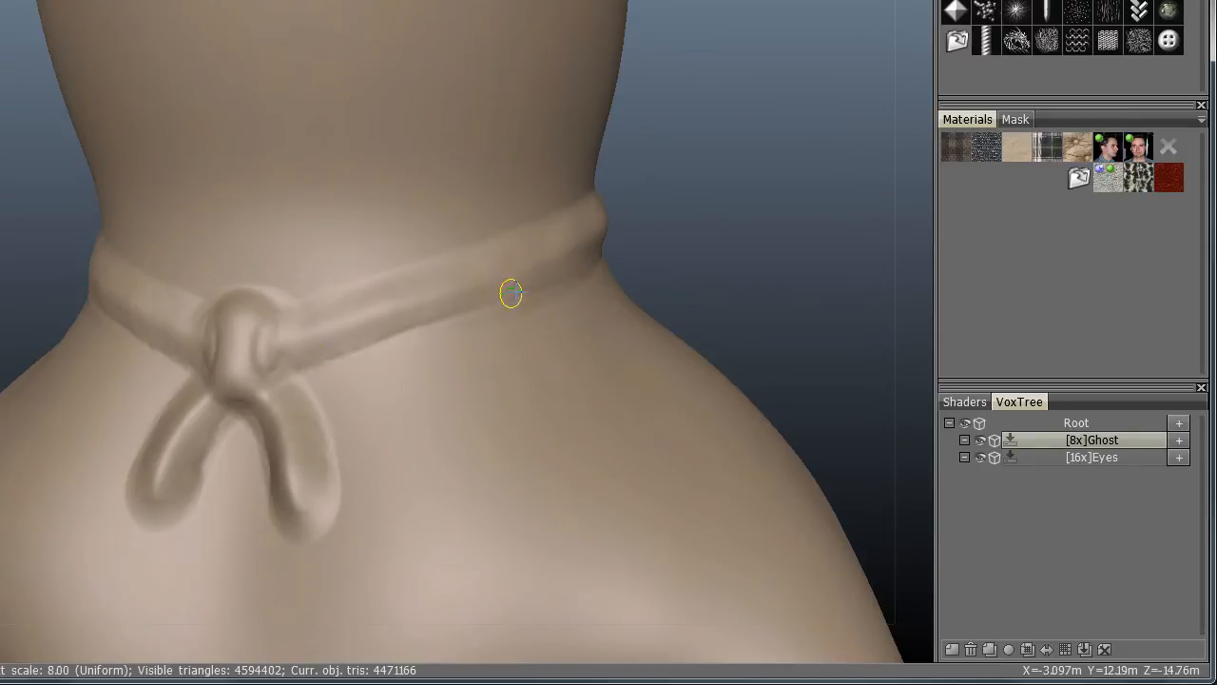
drag(511, 293, 271, 328)
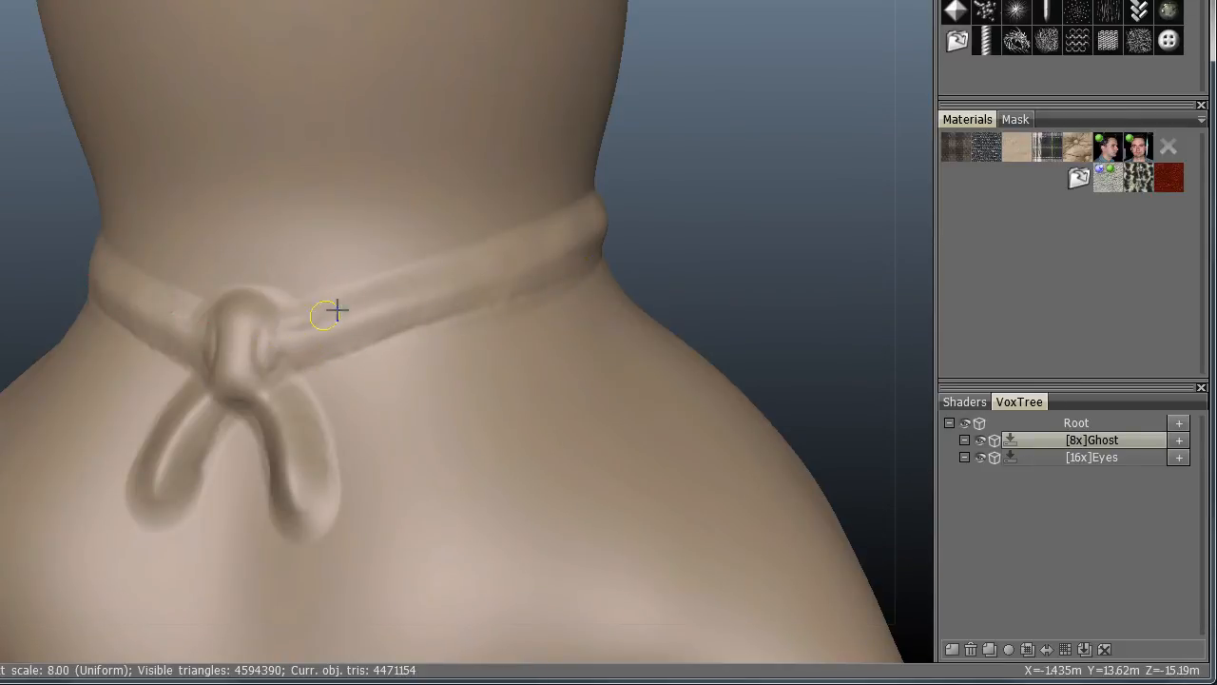
alt+drag(376, 436, 291, 475)
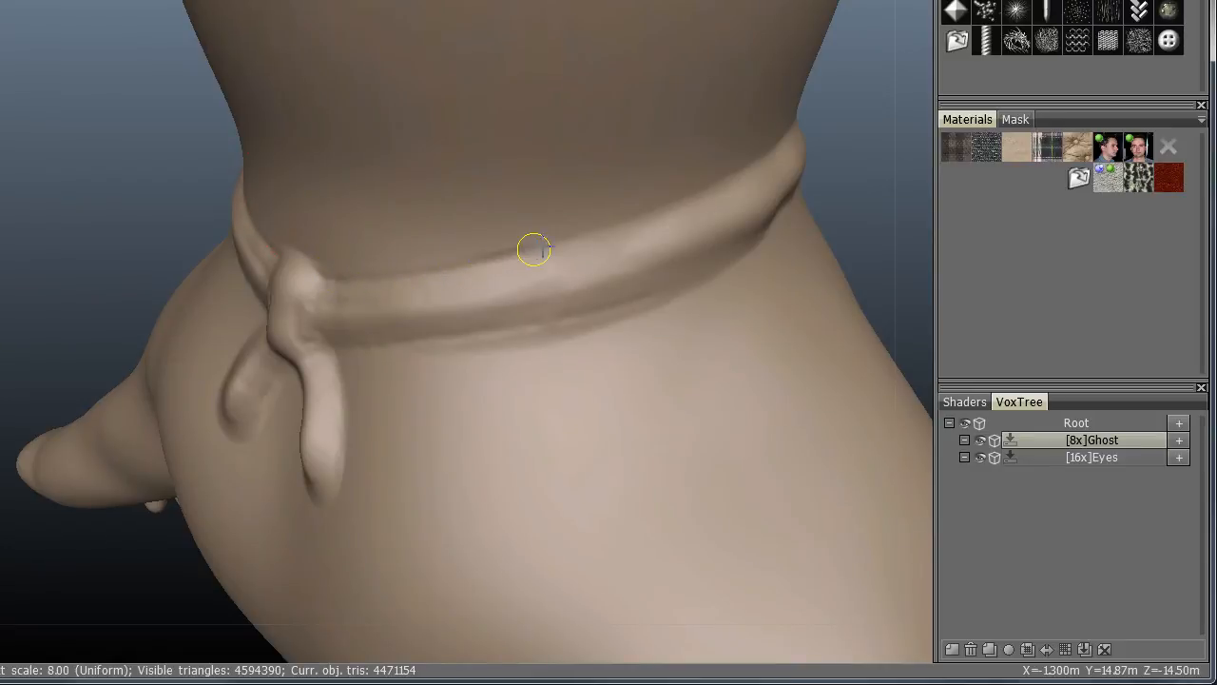
drag(702, 192, 738, 175)
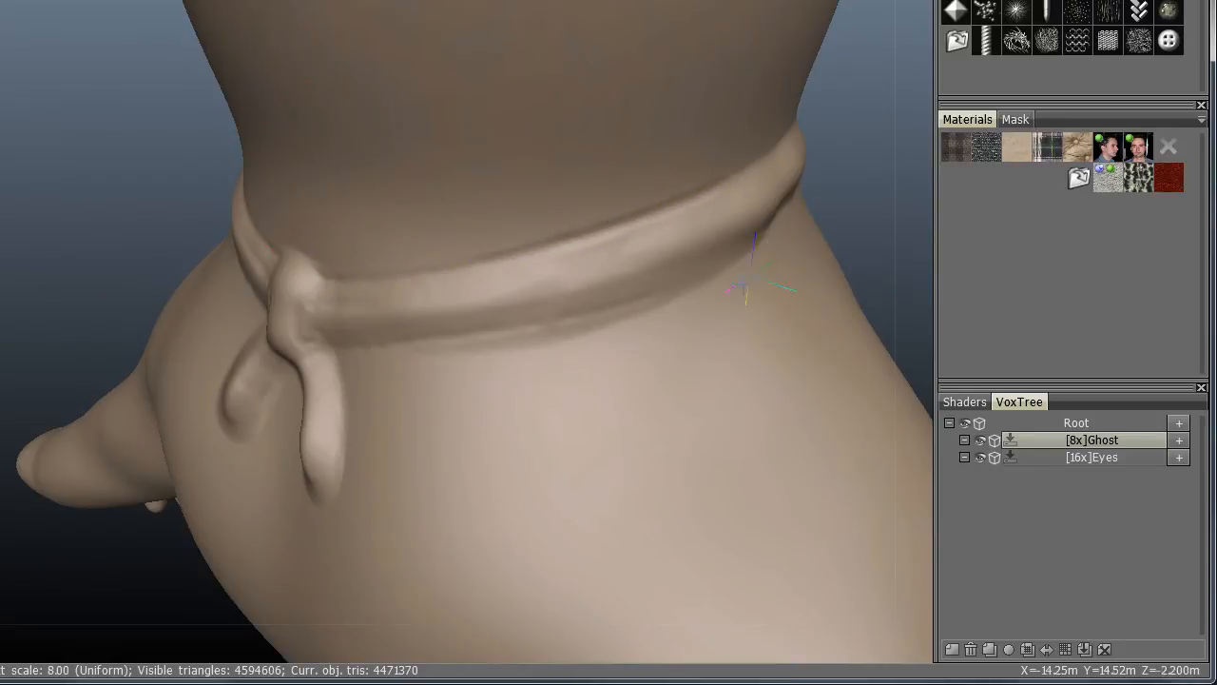
- Sharpen the crease along the bandana's lower front hem with the 0.62 radius Build brush
mouse_move(747, 285)
alt+mouse_down()
mouse_move(568, 329)
mouse_move(513, 324)
alt+mouse_up()
alt+right_drag(513, 324, 635, 319)
alt+drag(937, 388, 816, 381)
alt+right_drag(816, 381, 861, 376)
alt+drag(860, 377, 693, 358)
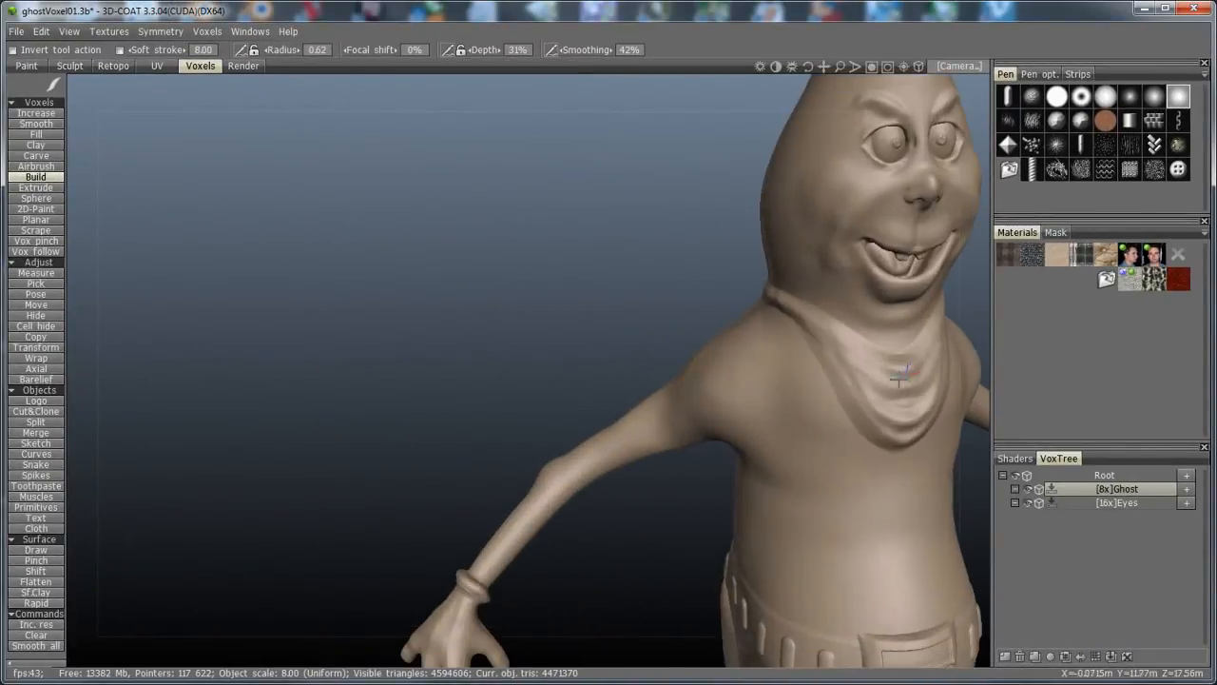
scroll(699, 358, up, 7)
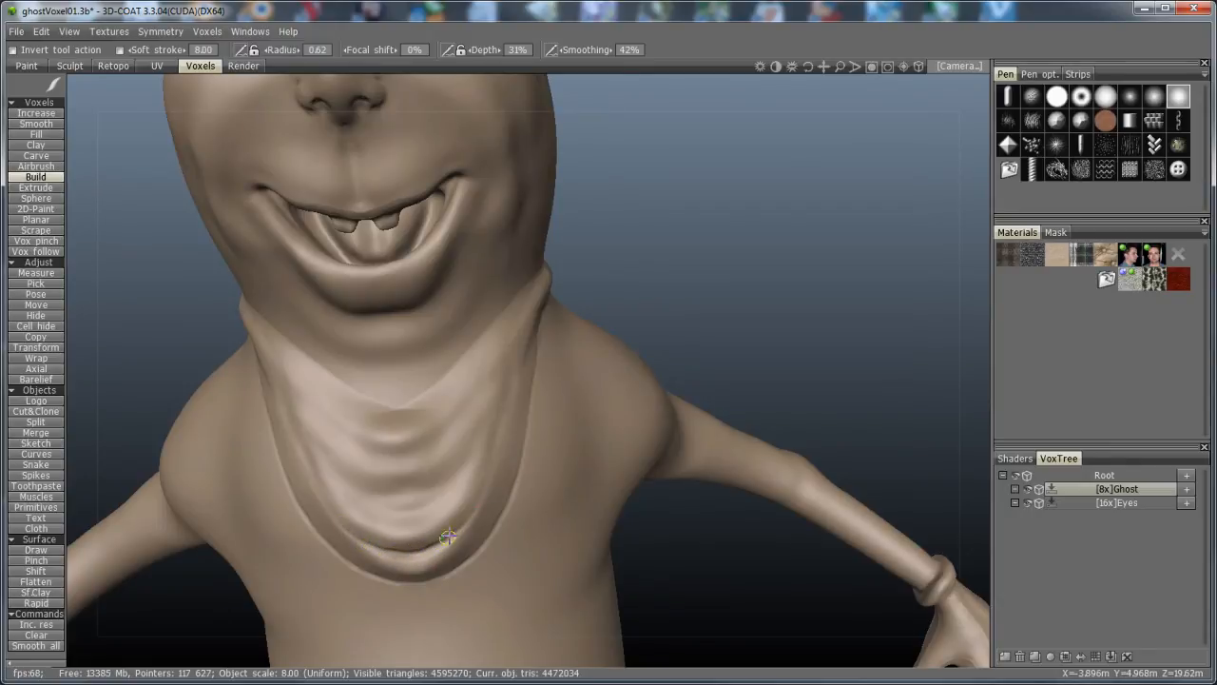
drag(447, 538, 515, 447)
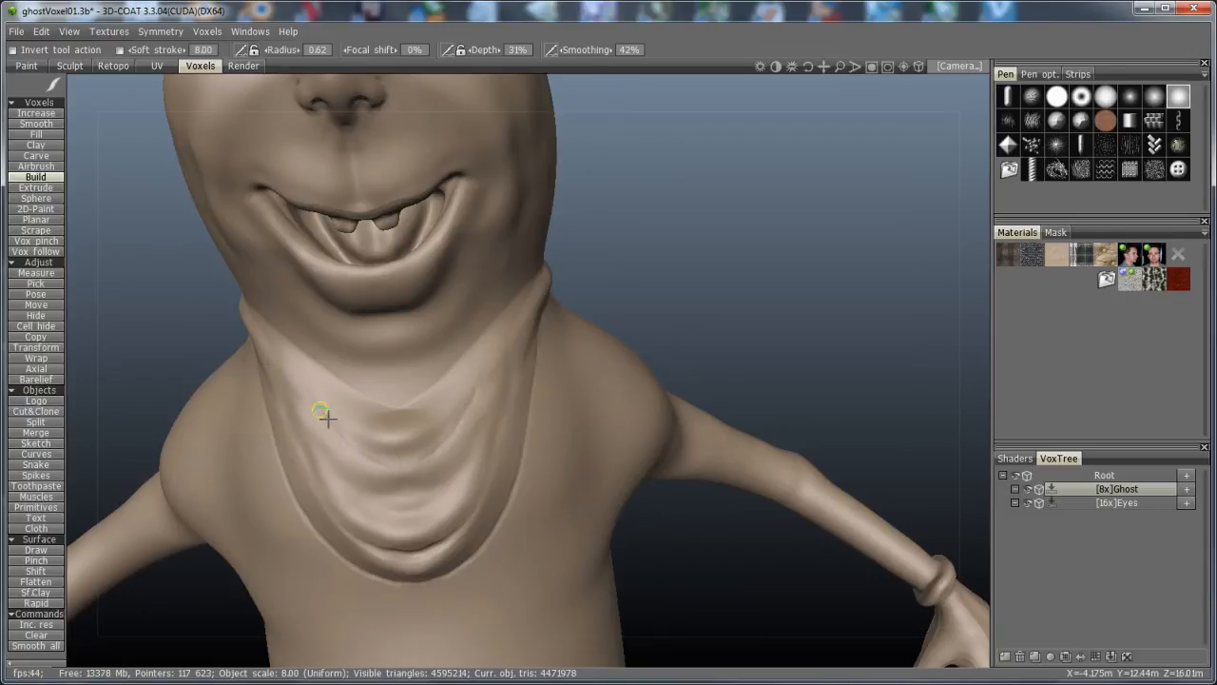
- Strengthen the curved folds across the bandana's front and up its sides with Build at radius 1.14
click(443, 490)
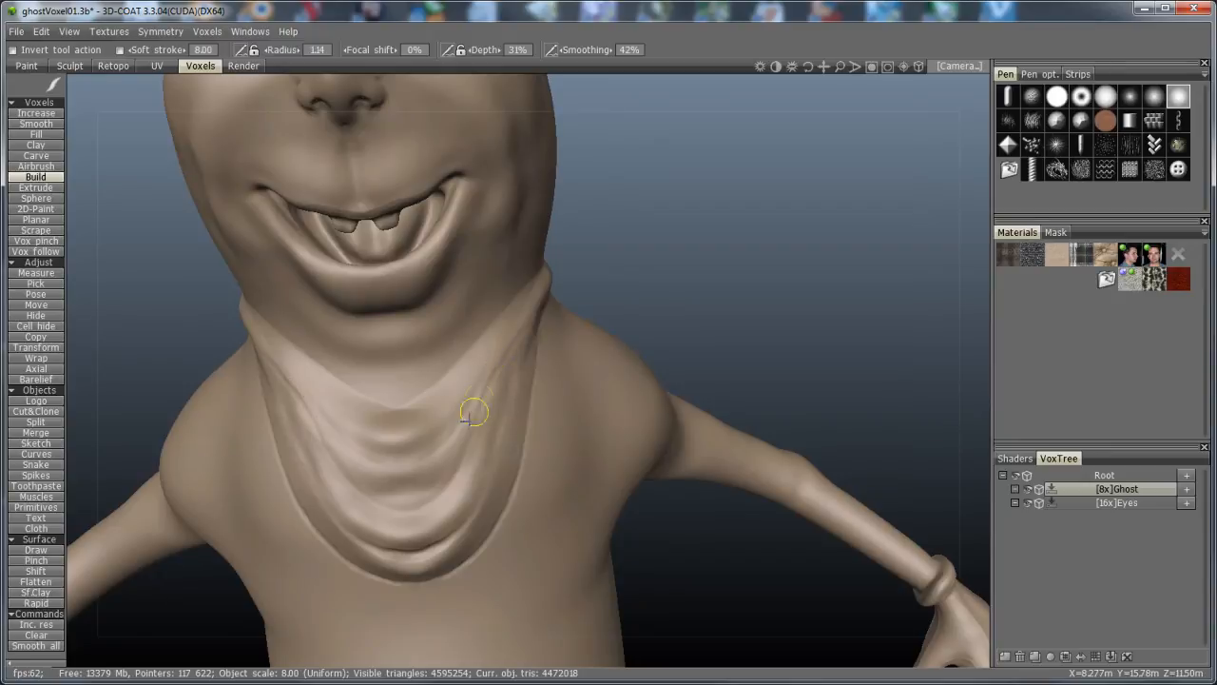
drag(460, 467, 348, 490)
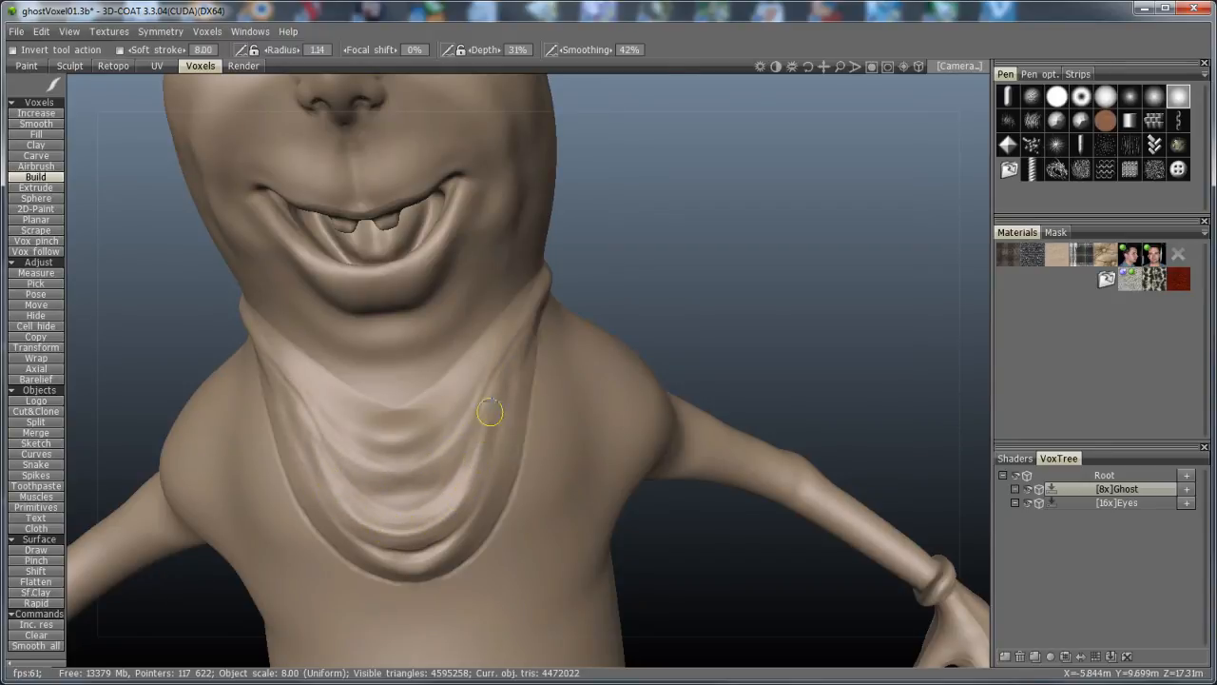
drag(509, 357, 546, 287)
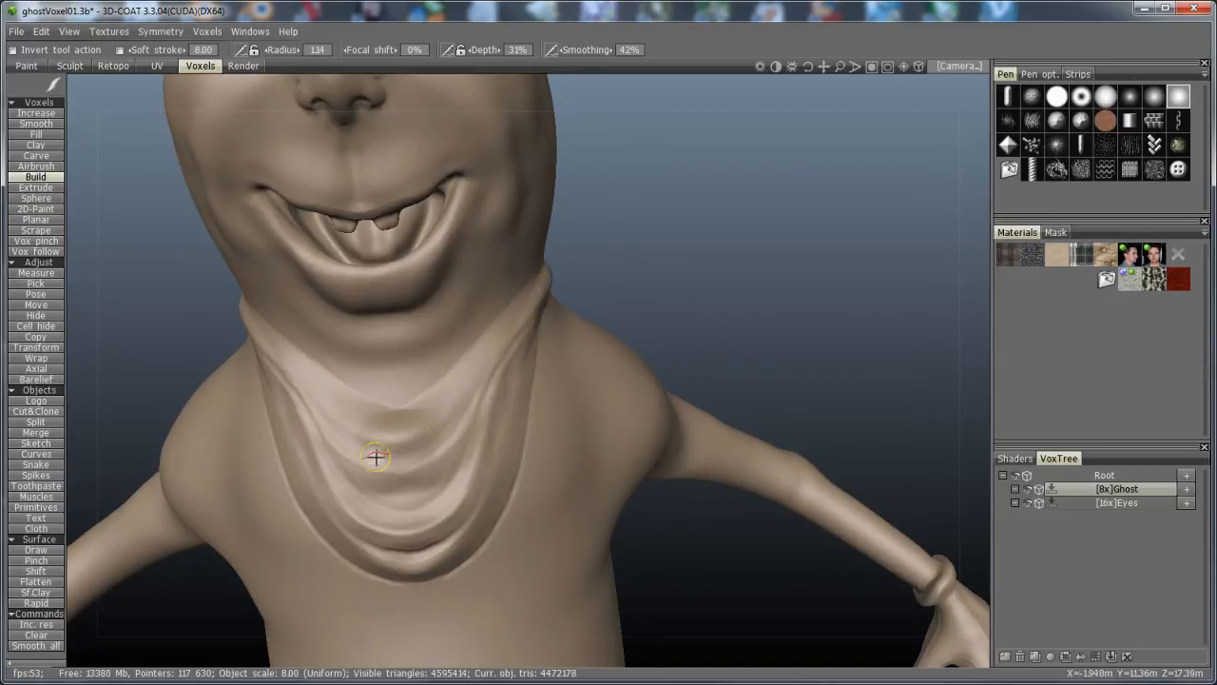
- Pull the bandana's lower front edge down into a centred point with the Move tool at radius 3.00
scroll(570, 527, down, 5)
drag(503, 571, 271, 562)
drag(761, 442, 843, 457)
scroll(844, 458, up, 5)
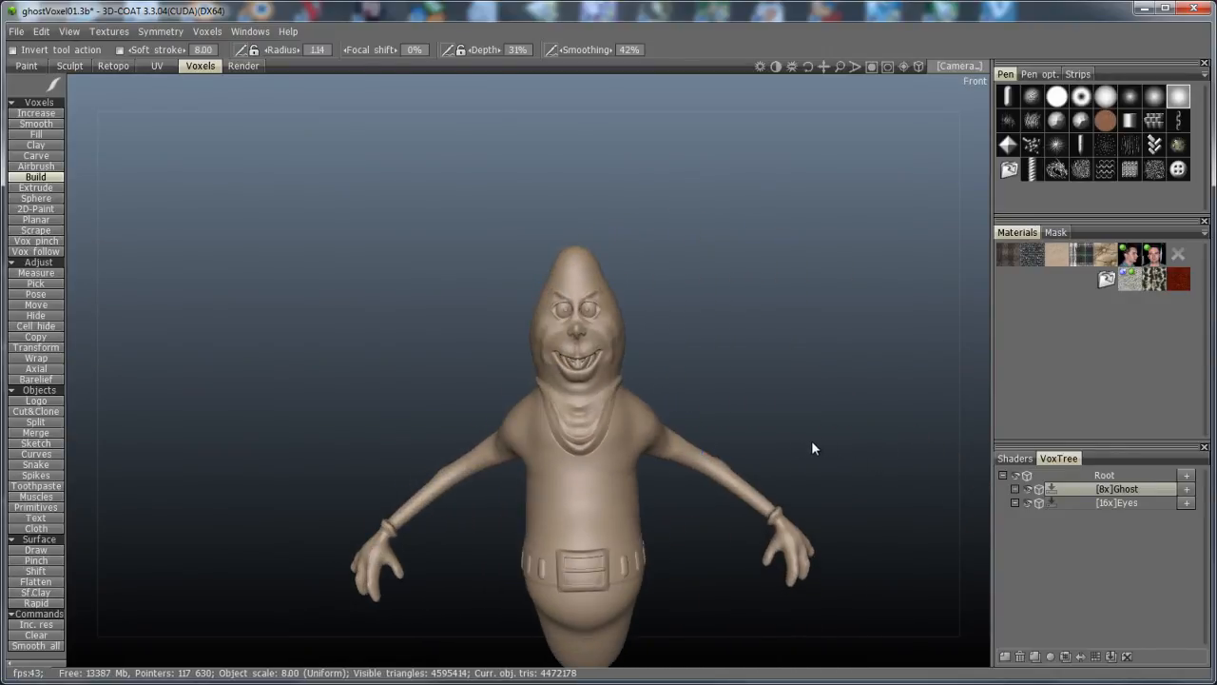
scroll(740, 344, up, 4)
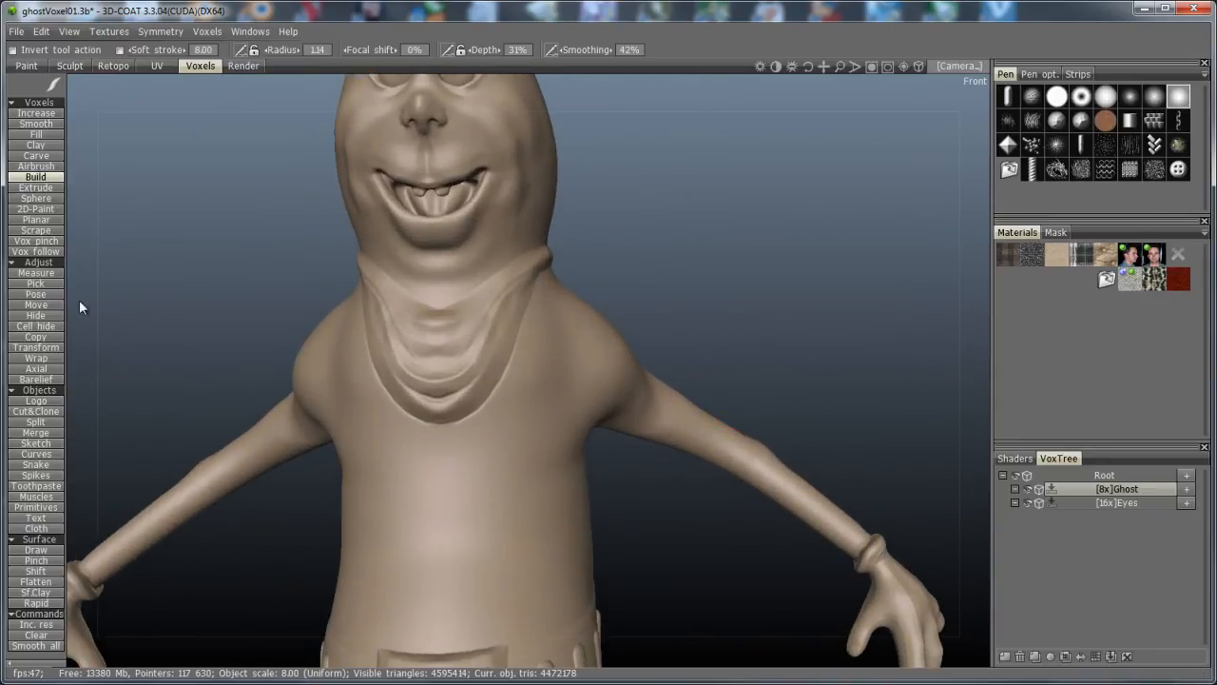
click(36, 304)
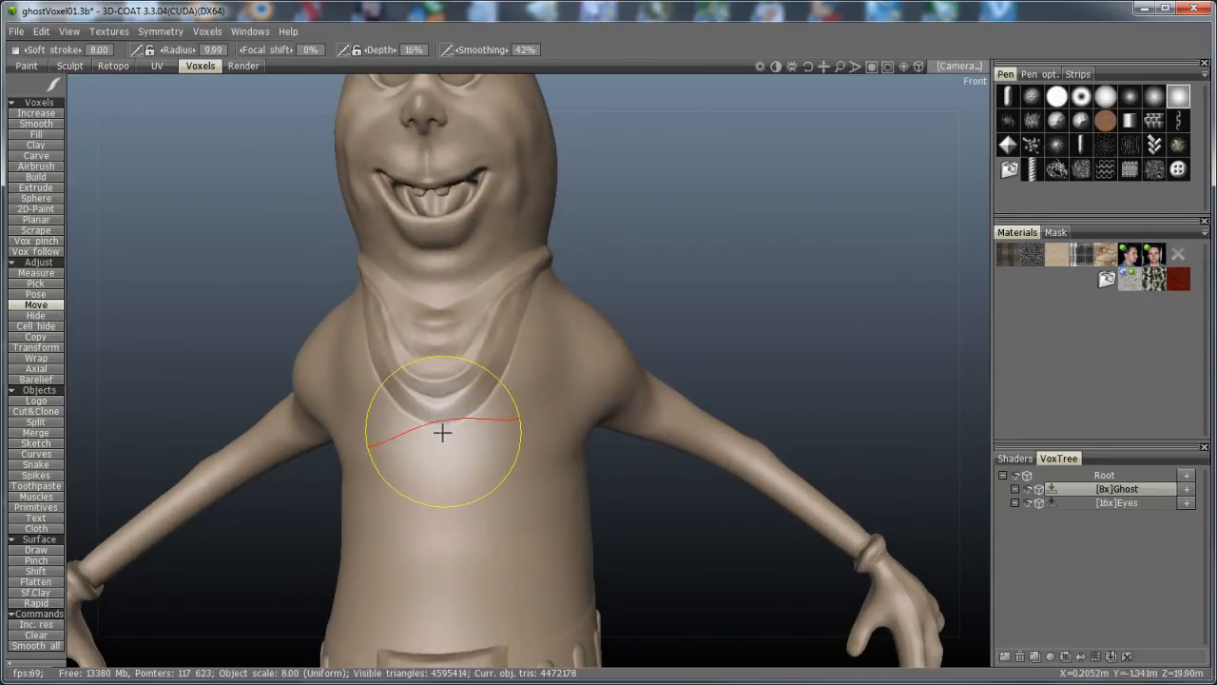
right_drag(442, 433, 391, 448)
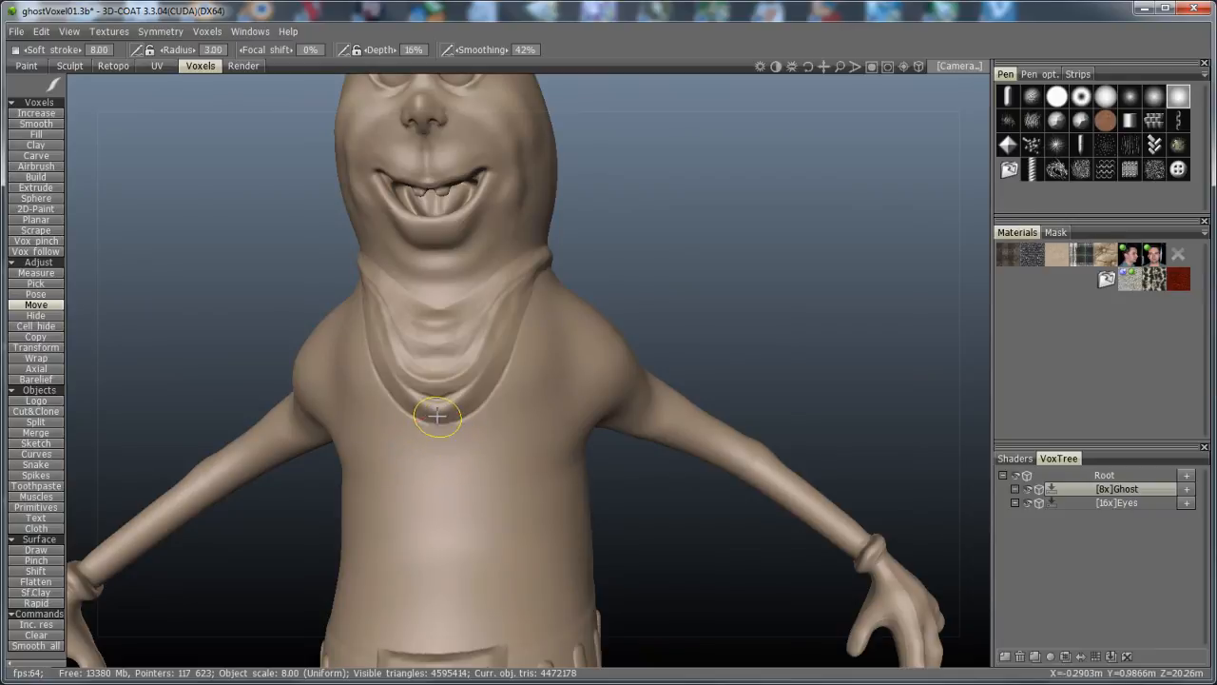
drag(437, 416, 437, 426)
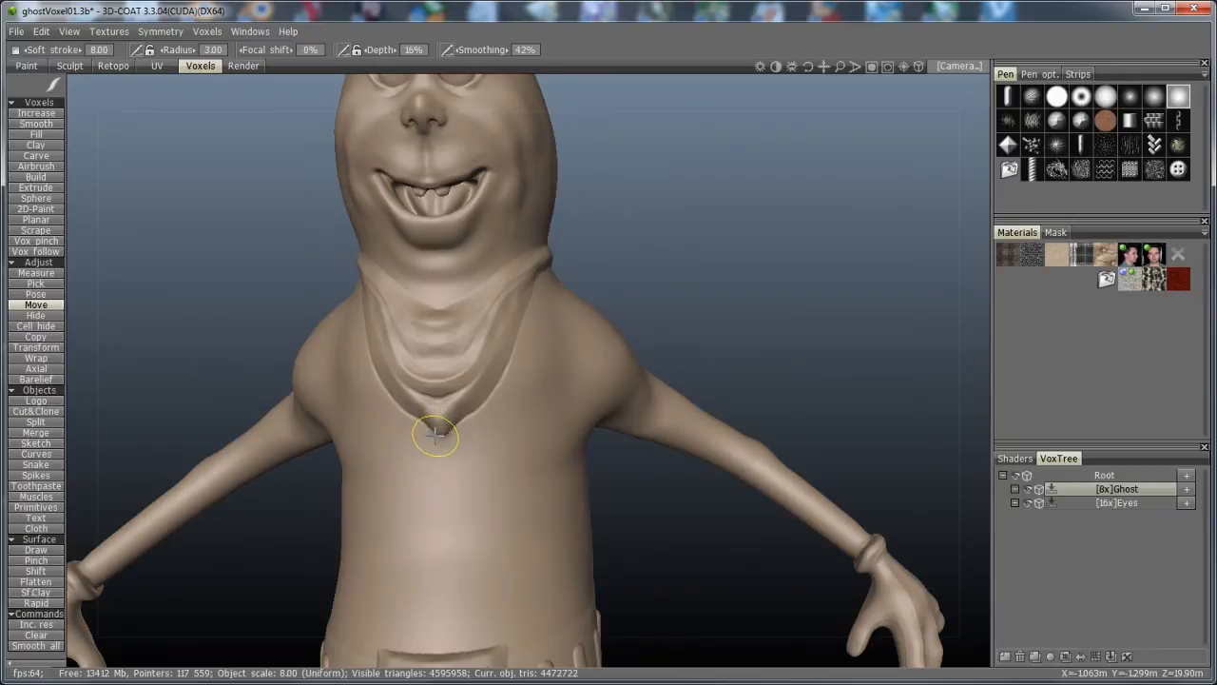
drag(435, 435, 426, 421)
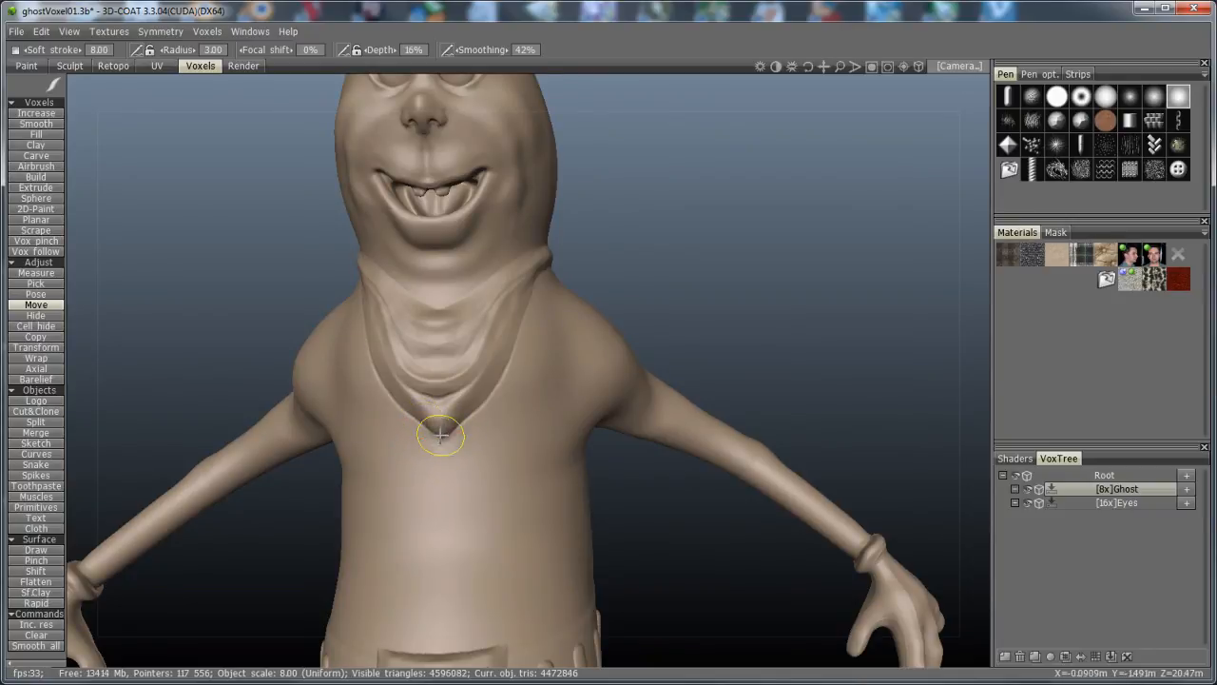
drag(442, 435, 442, 433)
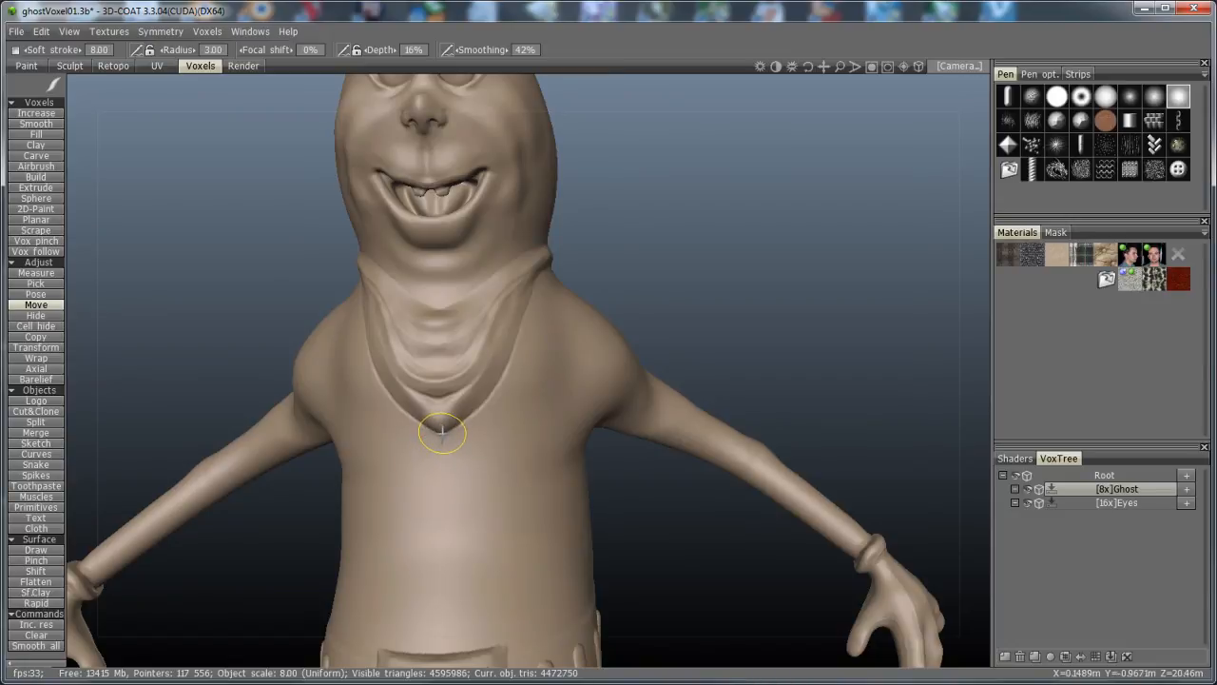
- Examine the pointed bandana and its knot from the side, back and front
drag(731, 358, 582, 347)
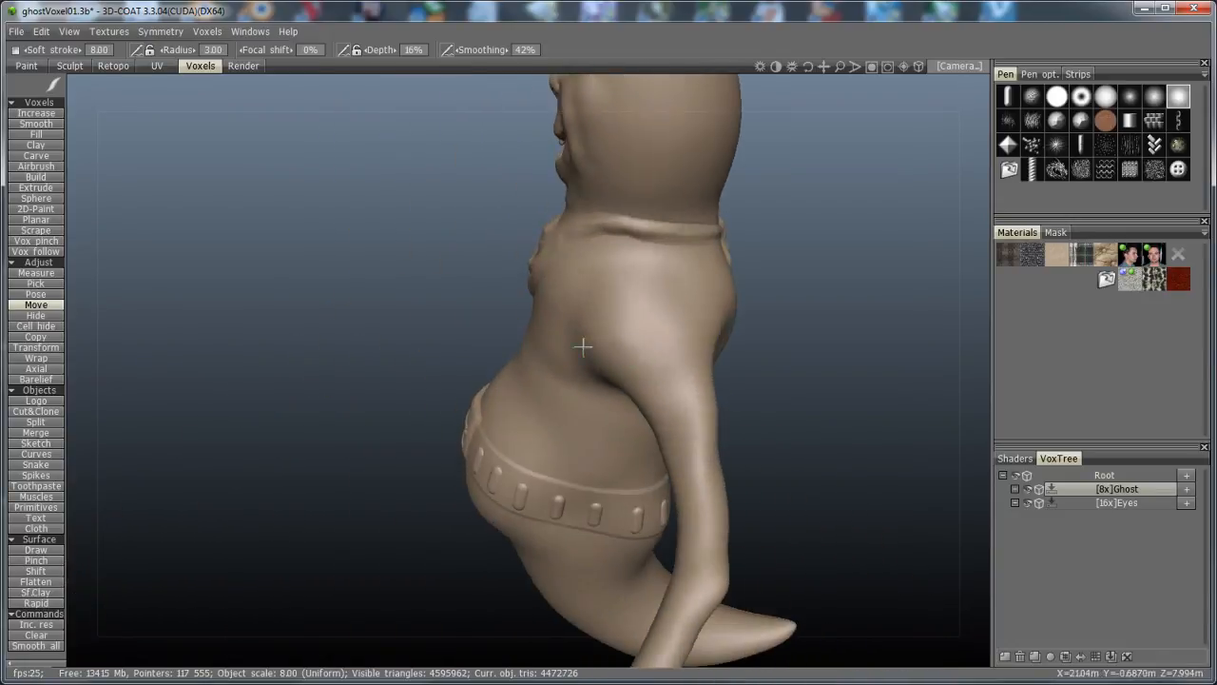
drag(730, 392, 561, 418)
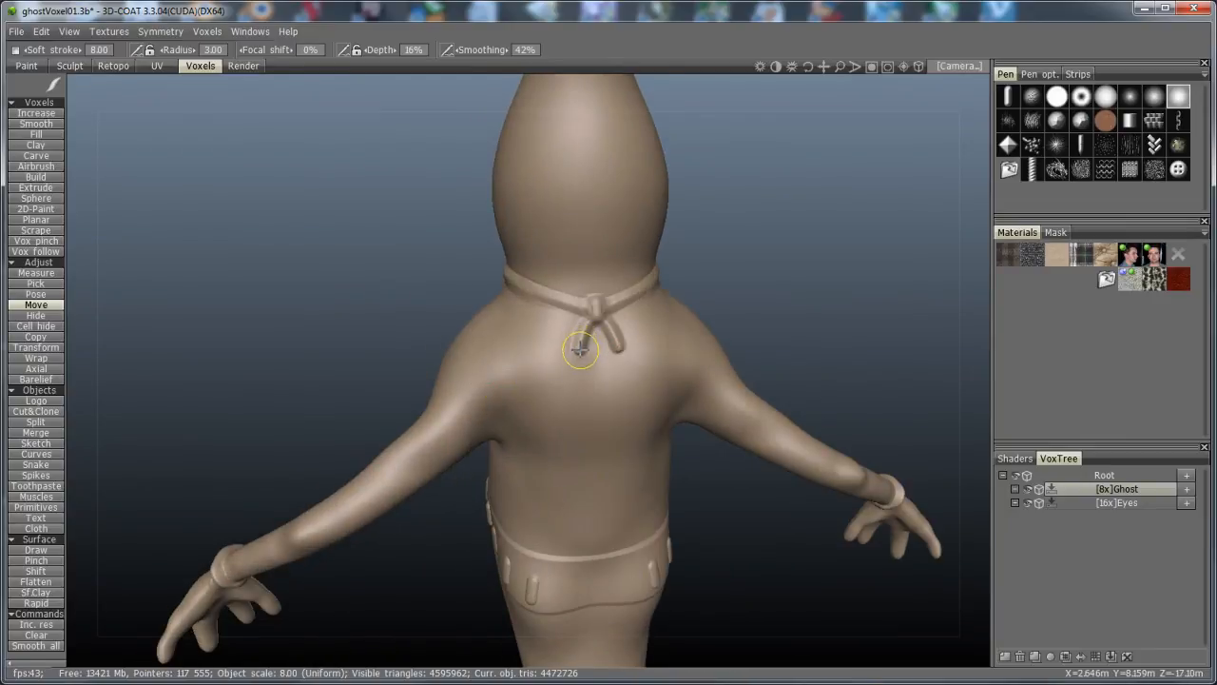
drag(385, 563, 889, 538)
drag(600, 558, 648, 569)
right_drag(647, 567, 621, 572)
middle_drag(657, 345, 669, 506)
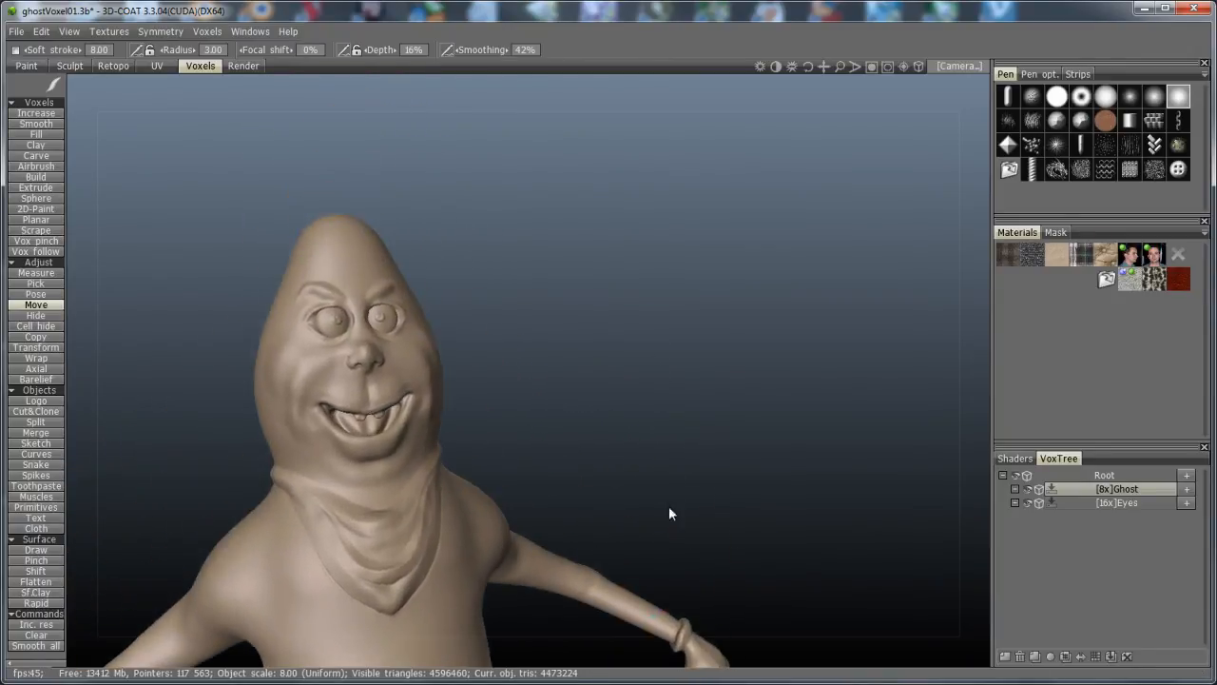
right_drag(609, 504, 531, 505)
middle_drag(532, 505, 638, 455)
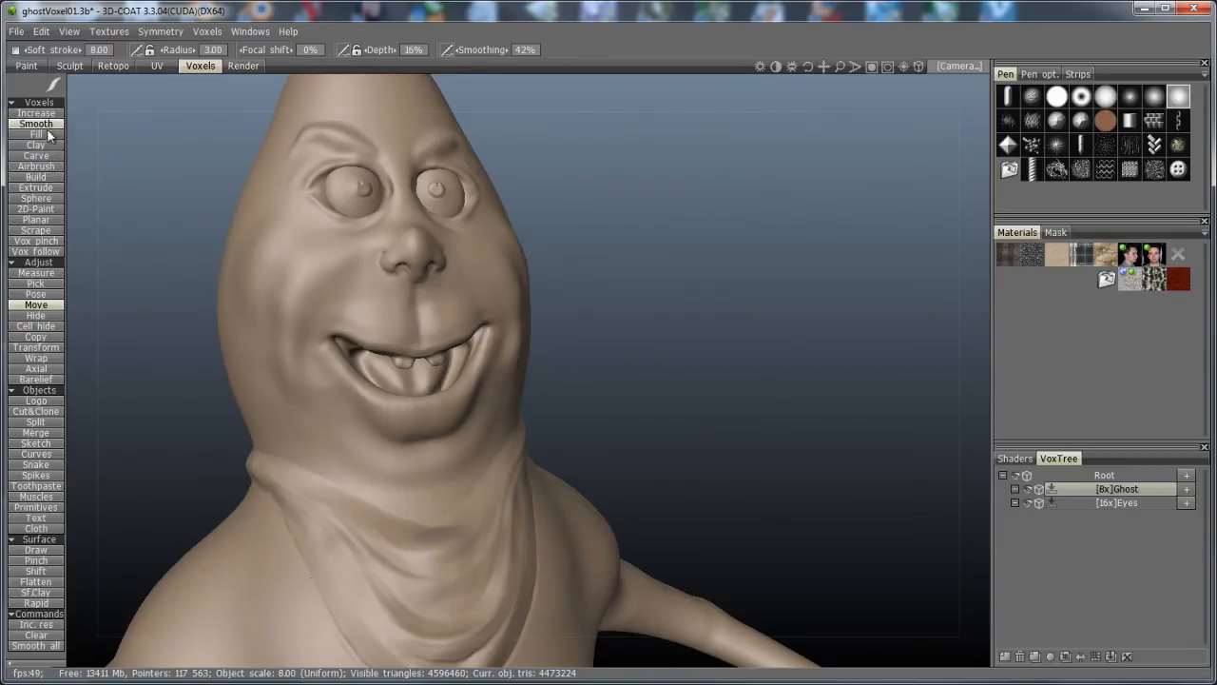
- Refine the bandana's upper edge and folds below the chin with Build at radius 1.90
click(47, 178)
mouse_move(437, 497)
right_down()
mouse_move(456, 502)
mouse_move(440, 495)
right_up()
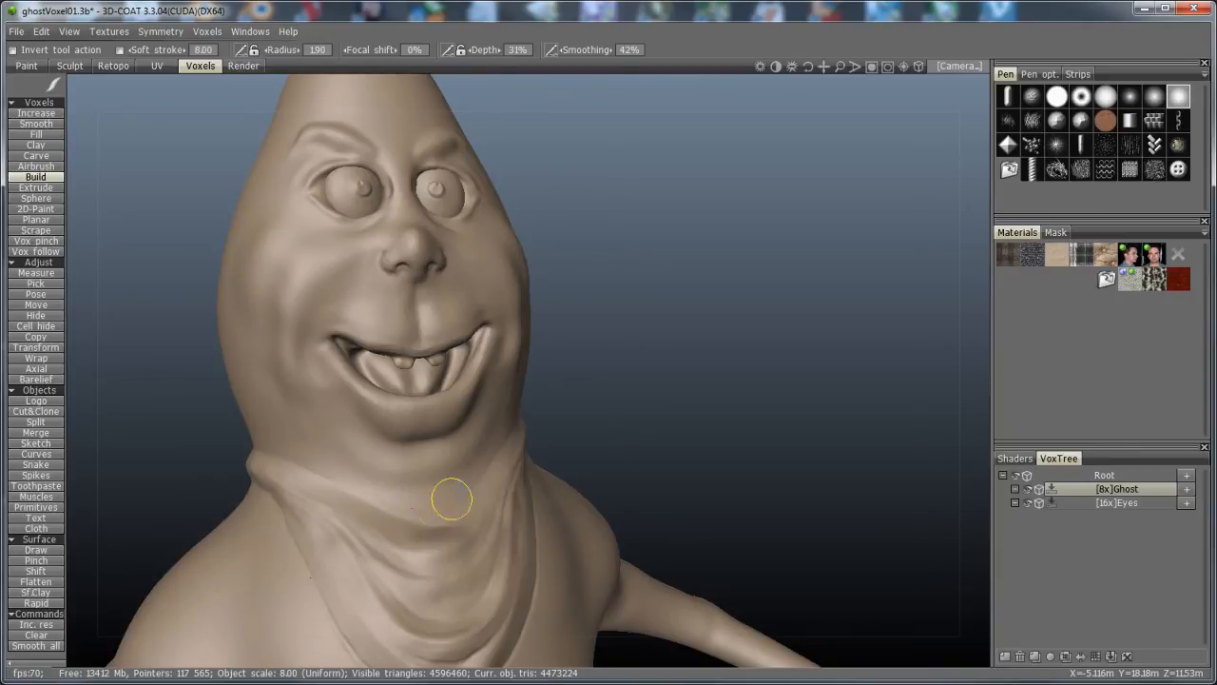
drag(441, 505, 459, 489)
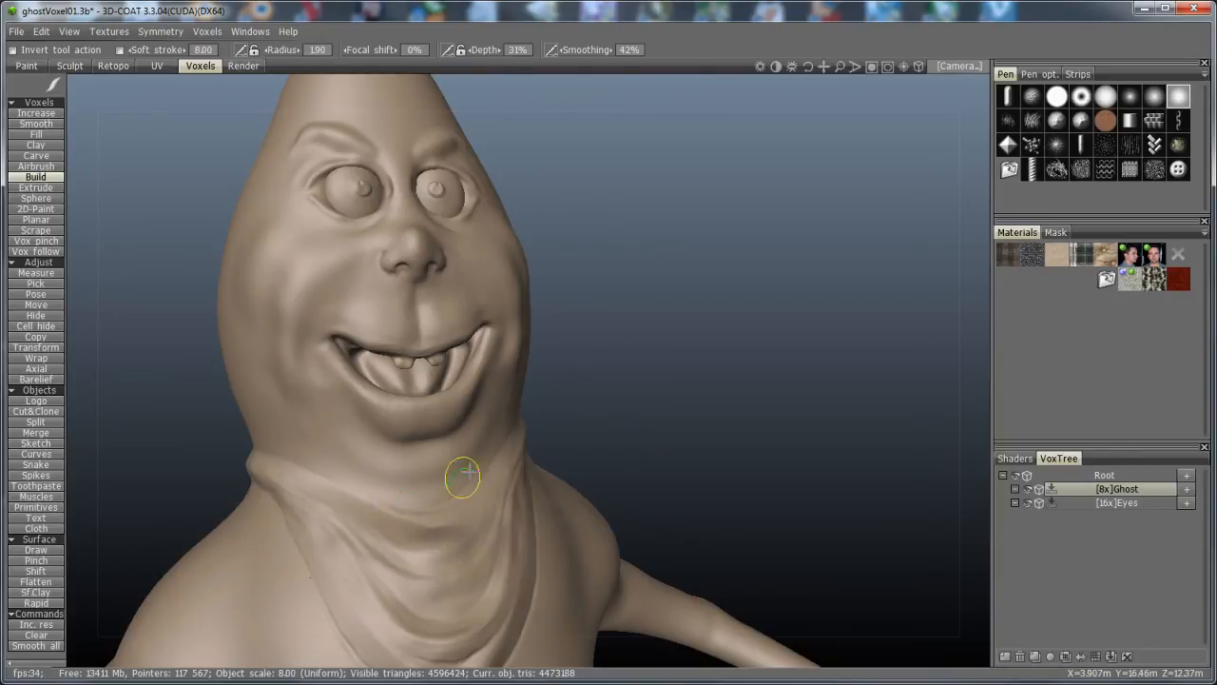
mouse_move(677, 481)
mouse_down()
mouse_move(518, 505)
mouse_move(496, 534)
mouse_move(596, 539)
mouse_up()
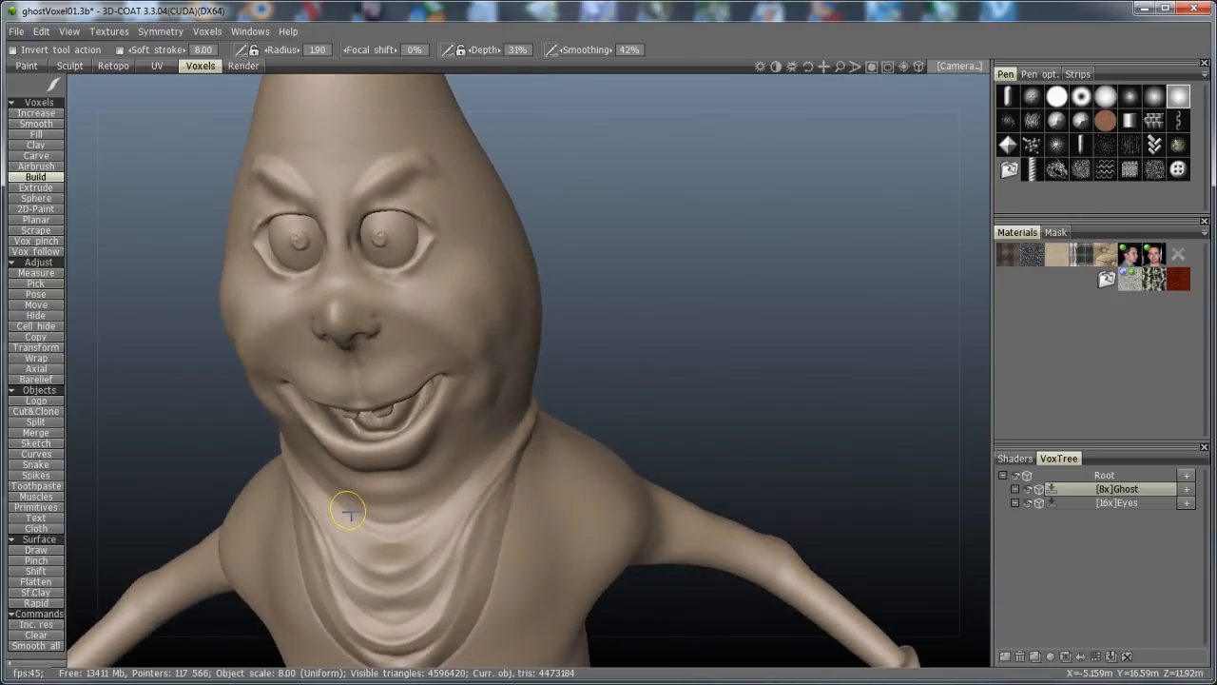
- Save the model under the existing file name ghostVoxel01a in the Ghost folder, overwriting that file
drag(655, 444, 762, 608)
scroll(660, 415, down, 5)
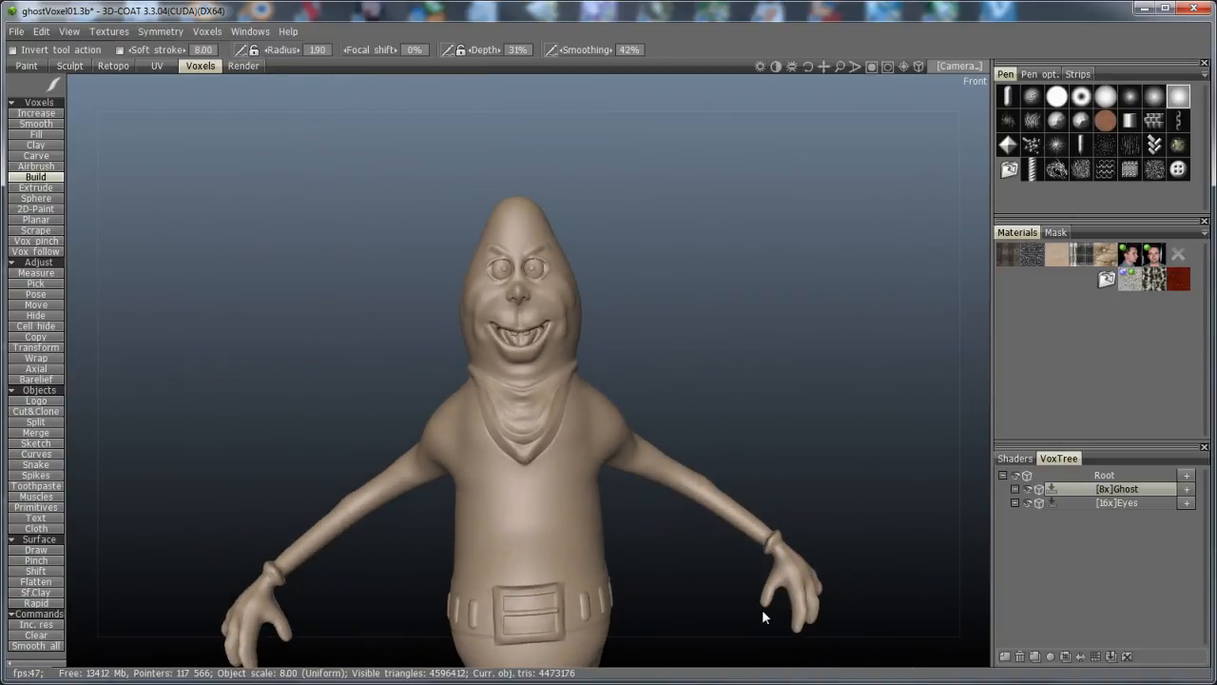
middle_drag(829, 335, 837, 262)
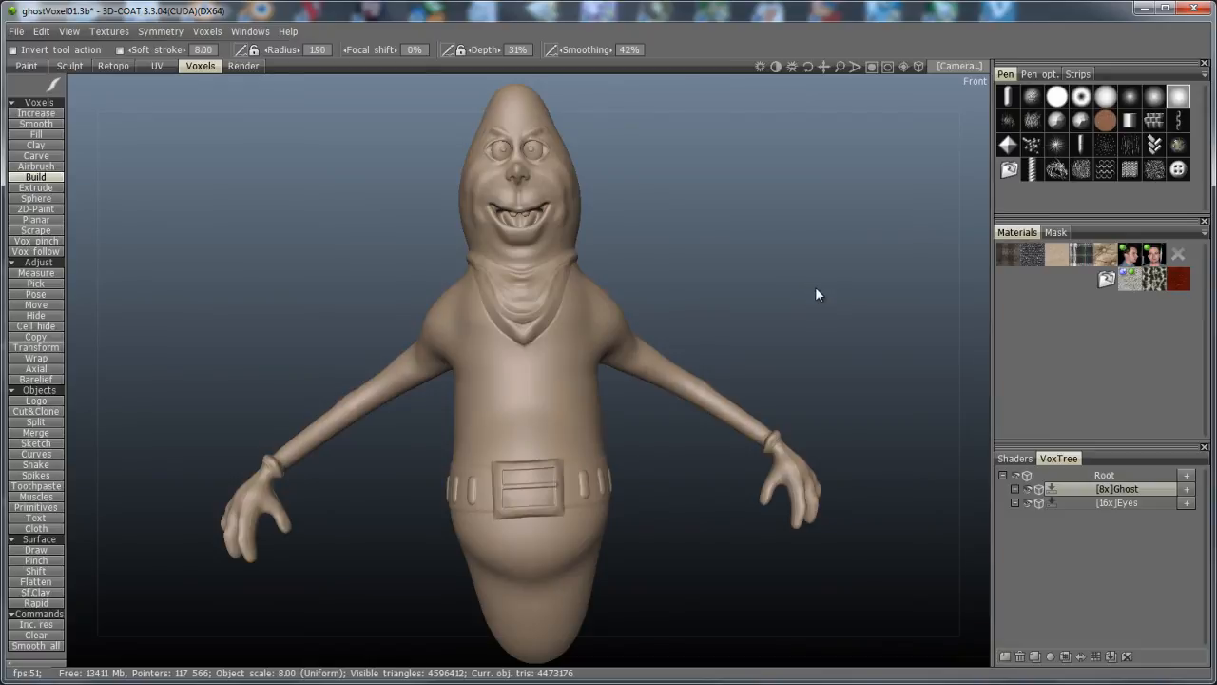
mouse_move(815, 287)
mouse_down()
mouse_move(704, 296)
mouse_move(660, 285)
mouse_move(801, 290)
mouse_move(767, 294)
mouse_up()
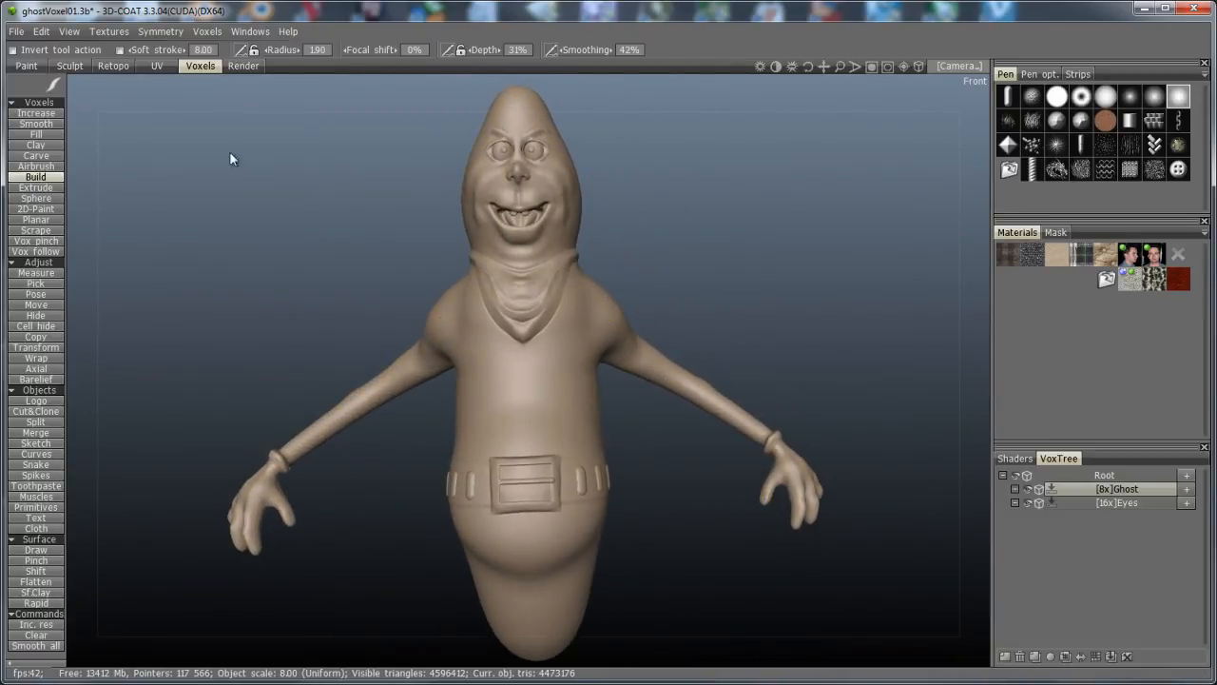
click(16, 30)
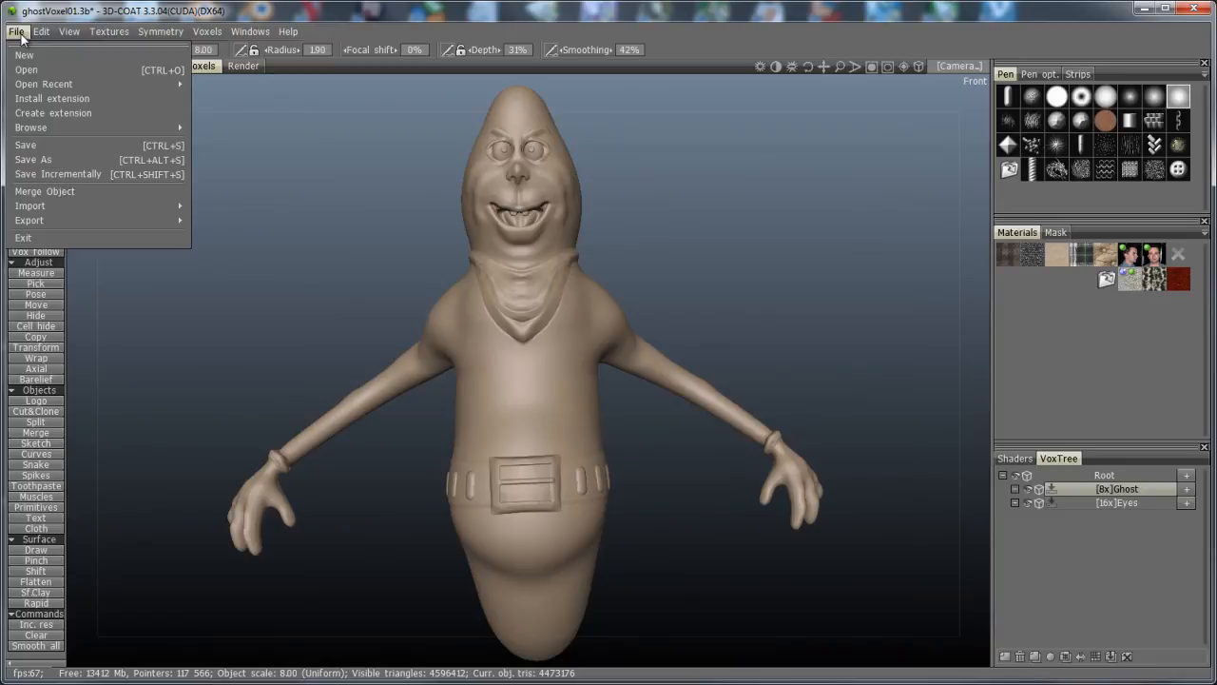
click(42, 160)
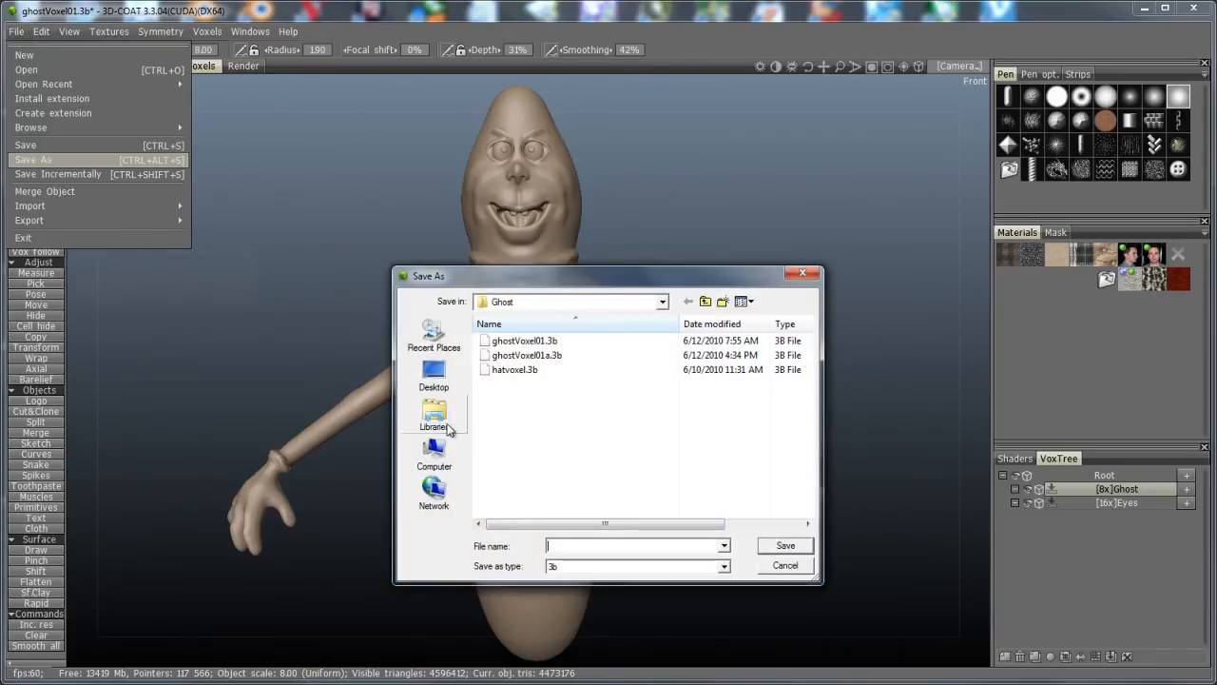
click(547, 355)
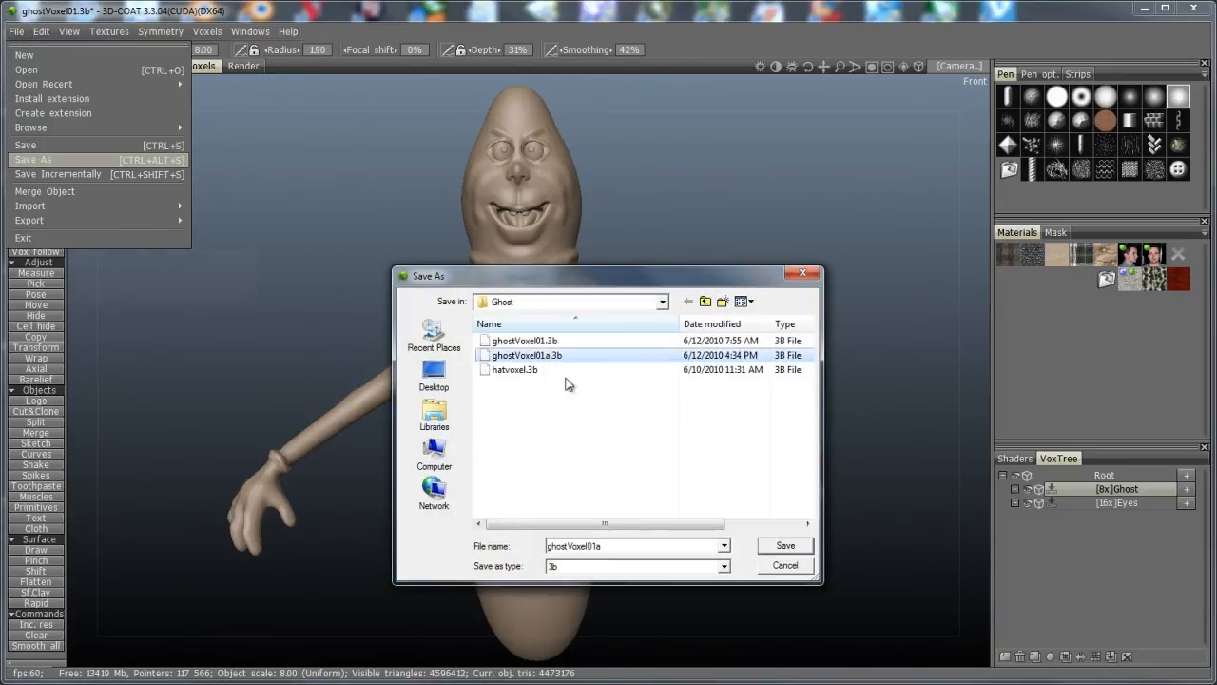
click(784, 546)
click(656, 439)
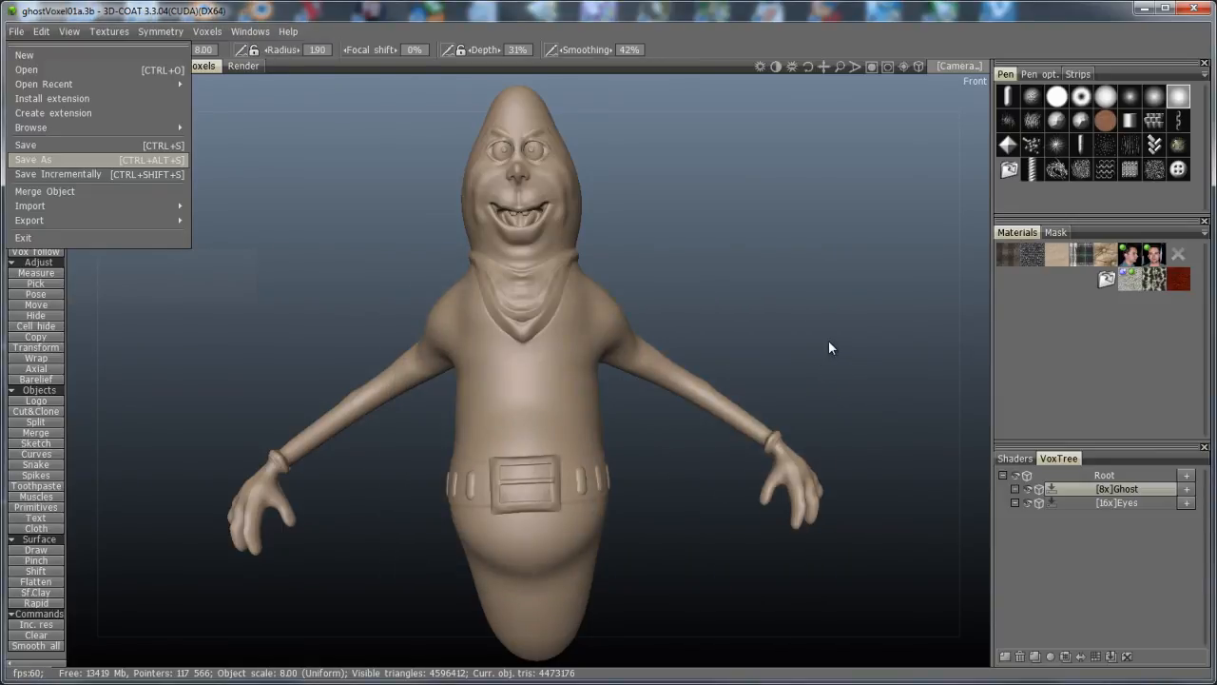
mouse_move(829, 340)
mouse_down()
mouse_move(766, 368)
mouse_move(410, 328)
mouse_move(391, 343)
mouse_move(815, 375)
mouse_move(984, 370)
mouse_up()
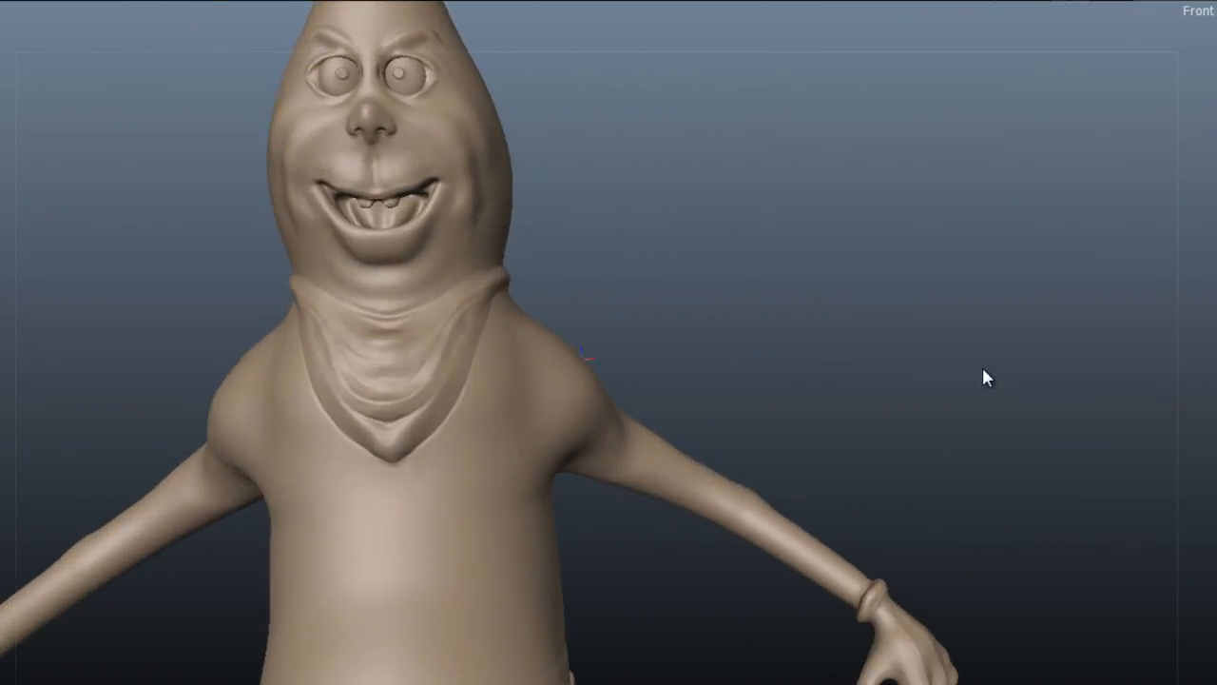